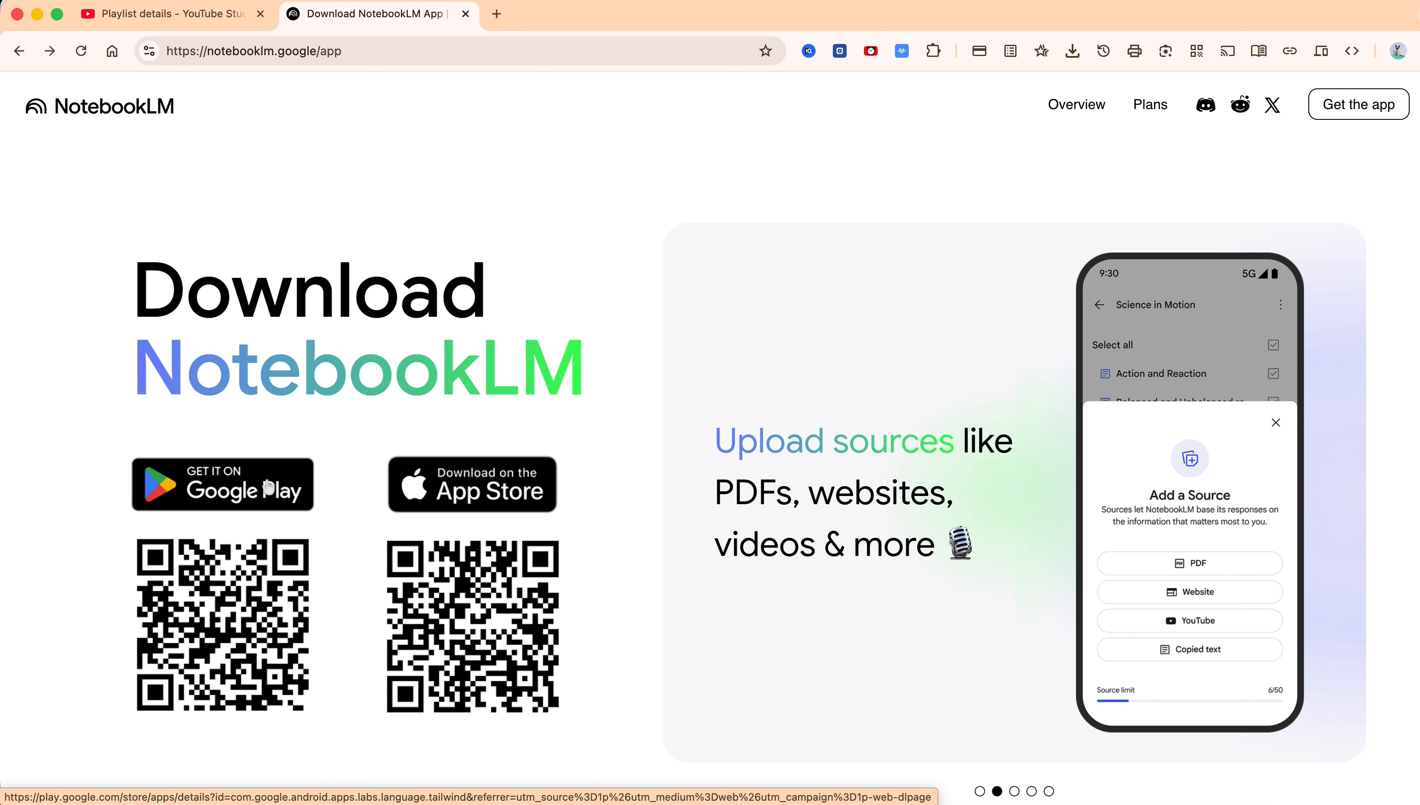
Open the NotebookLM Google Play listing from the download page and choose Install on more devices
left_click(243, 489)
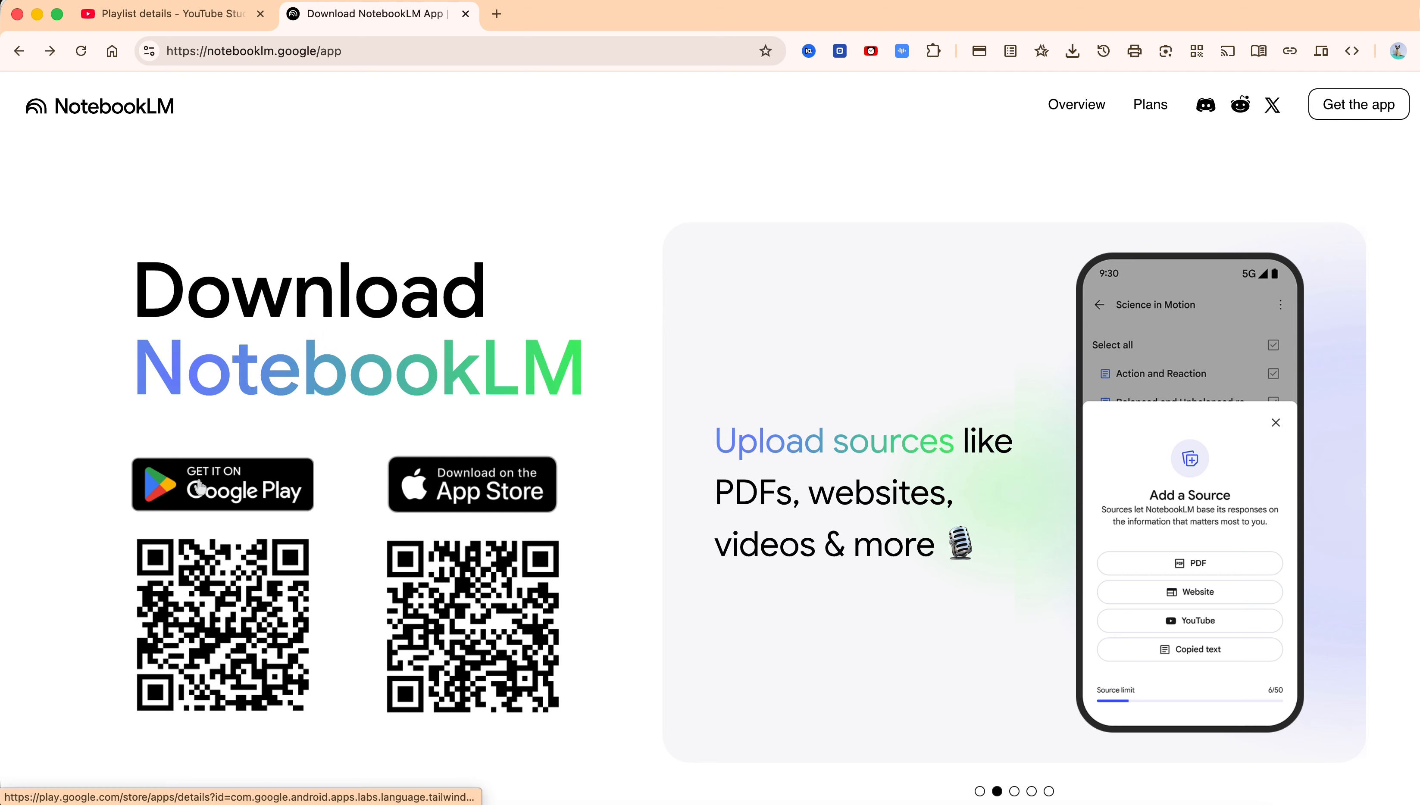
left_click(244, 489)
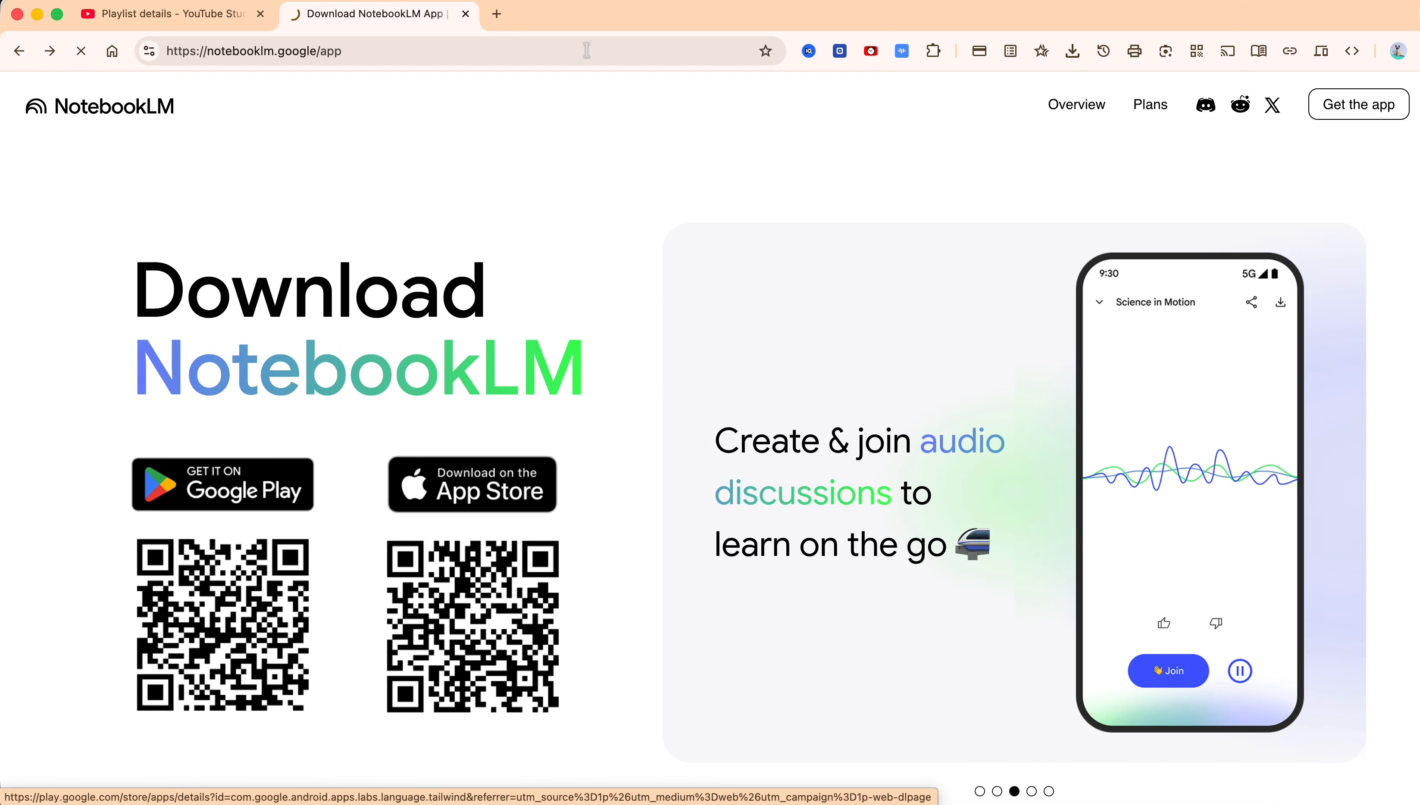
left_click(270, 488)
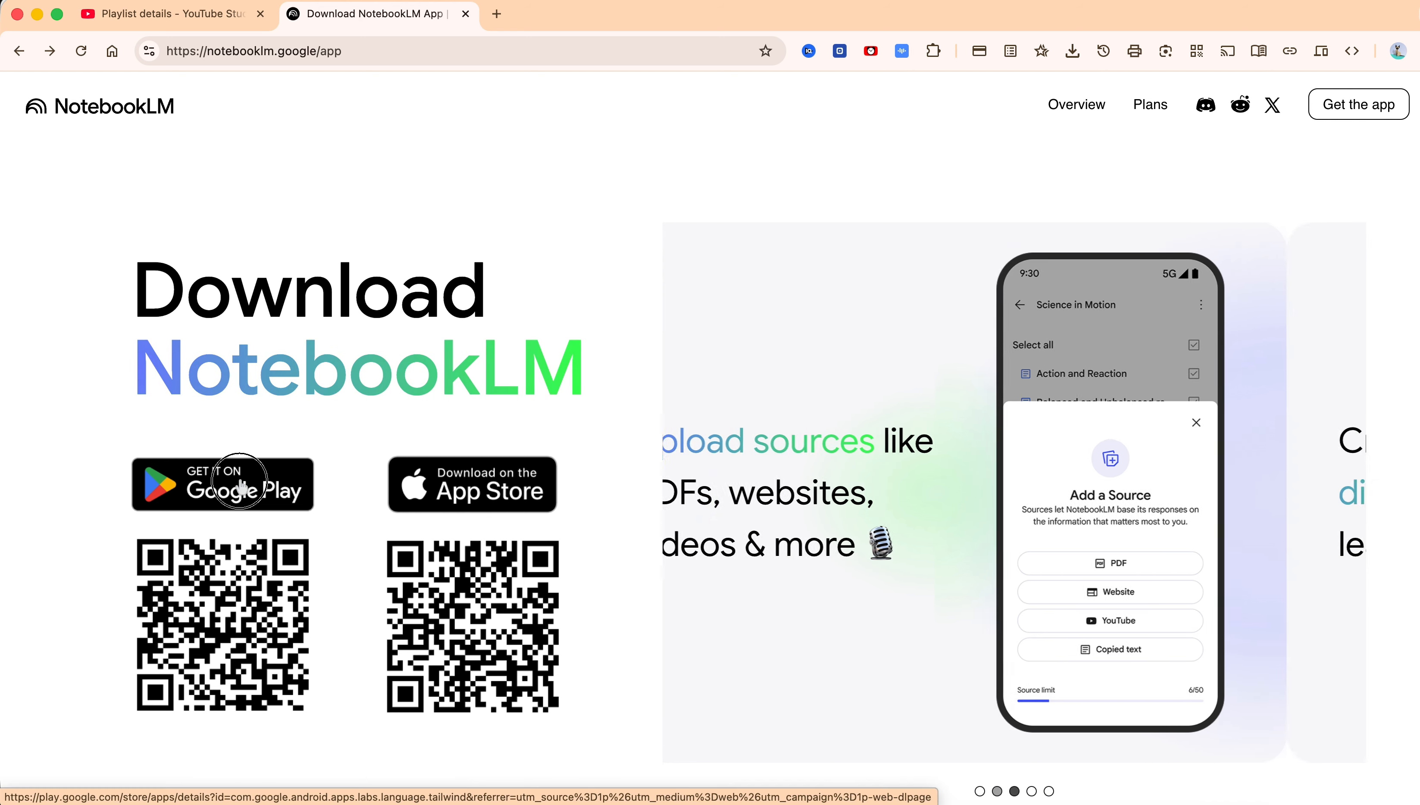
left_click(270, 488)
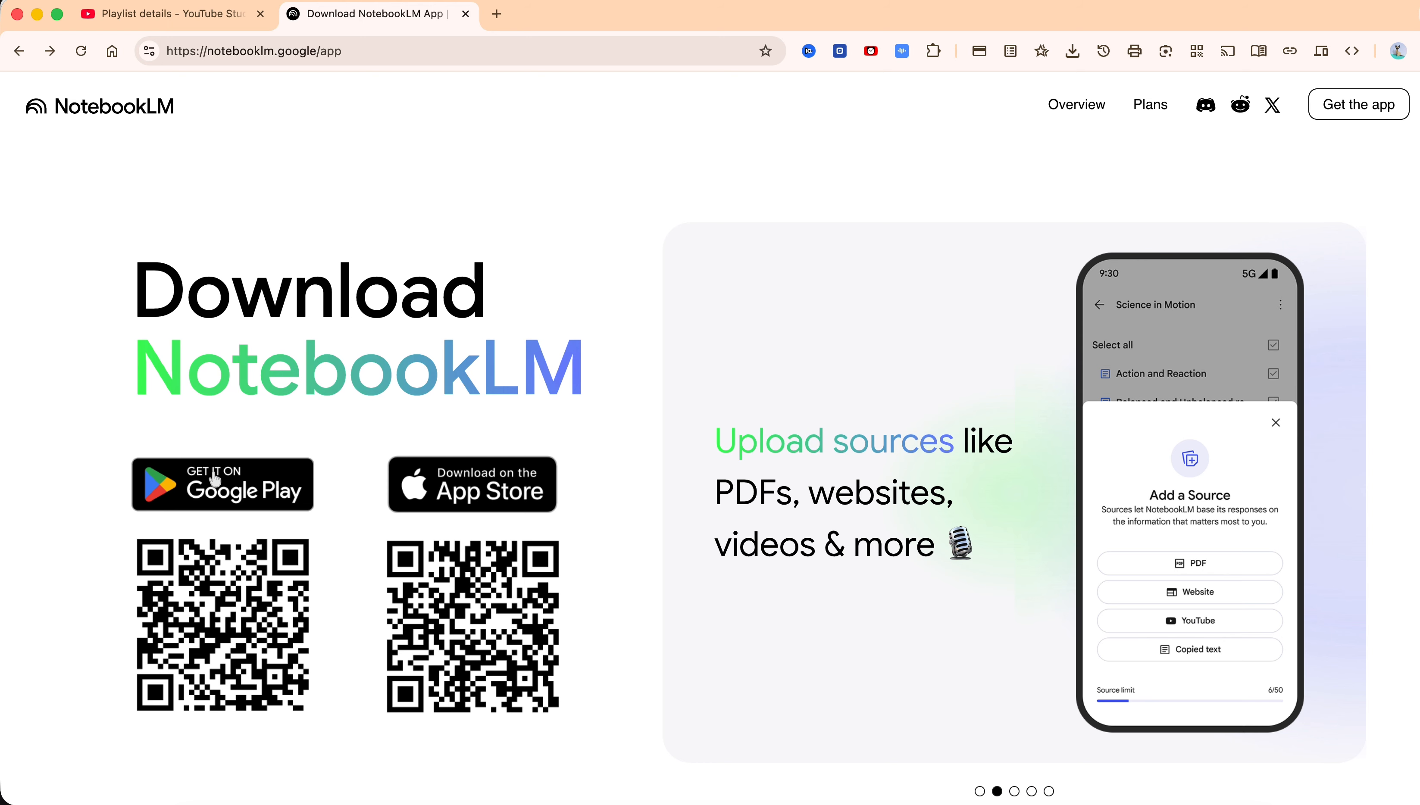
left_click(265, 487)
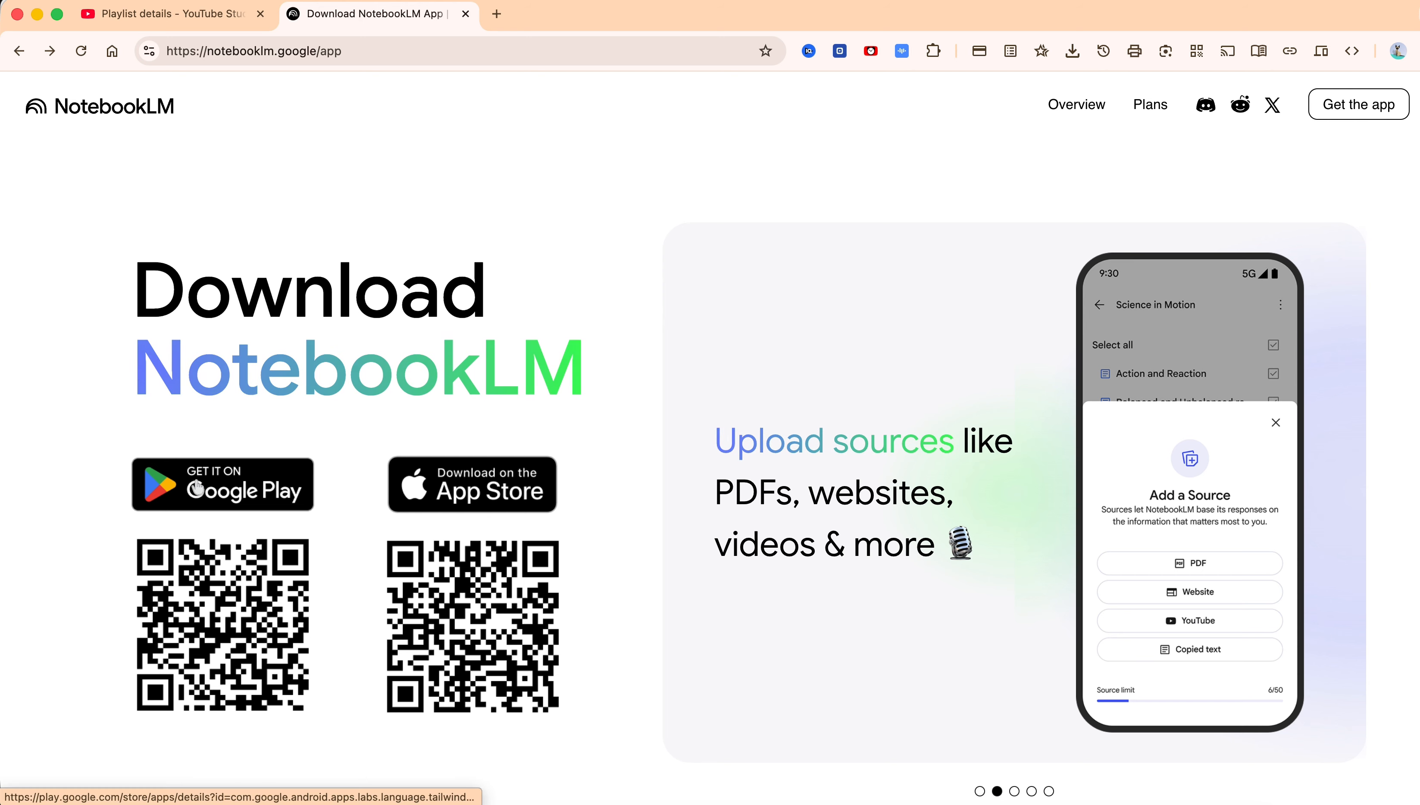
left_click(255, 489)
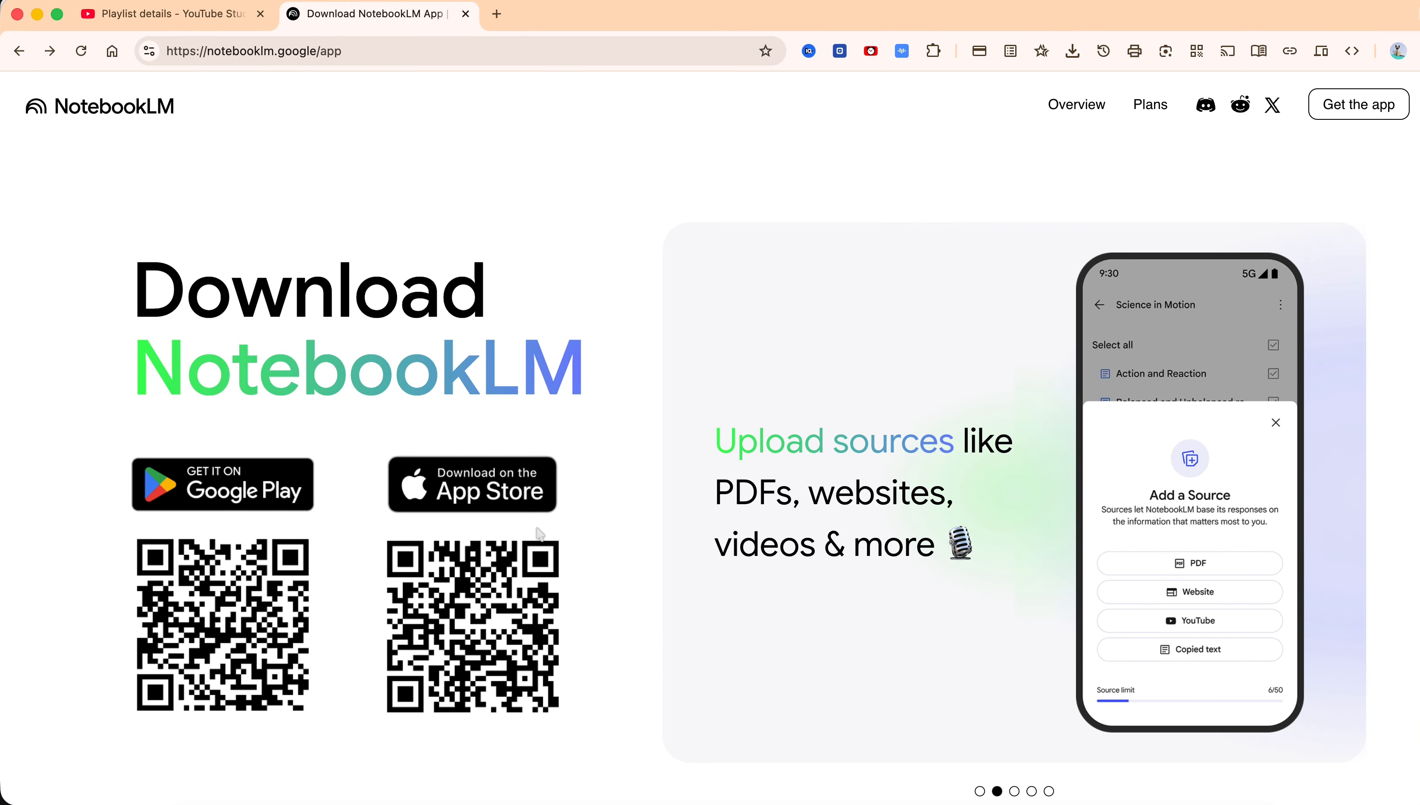
left_click(252, 489)
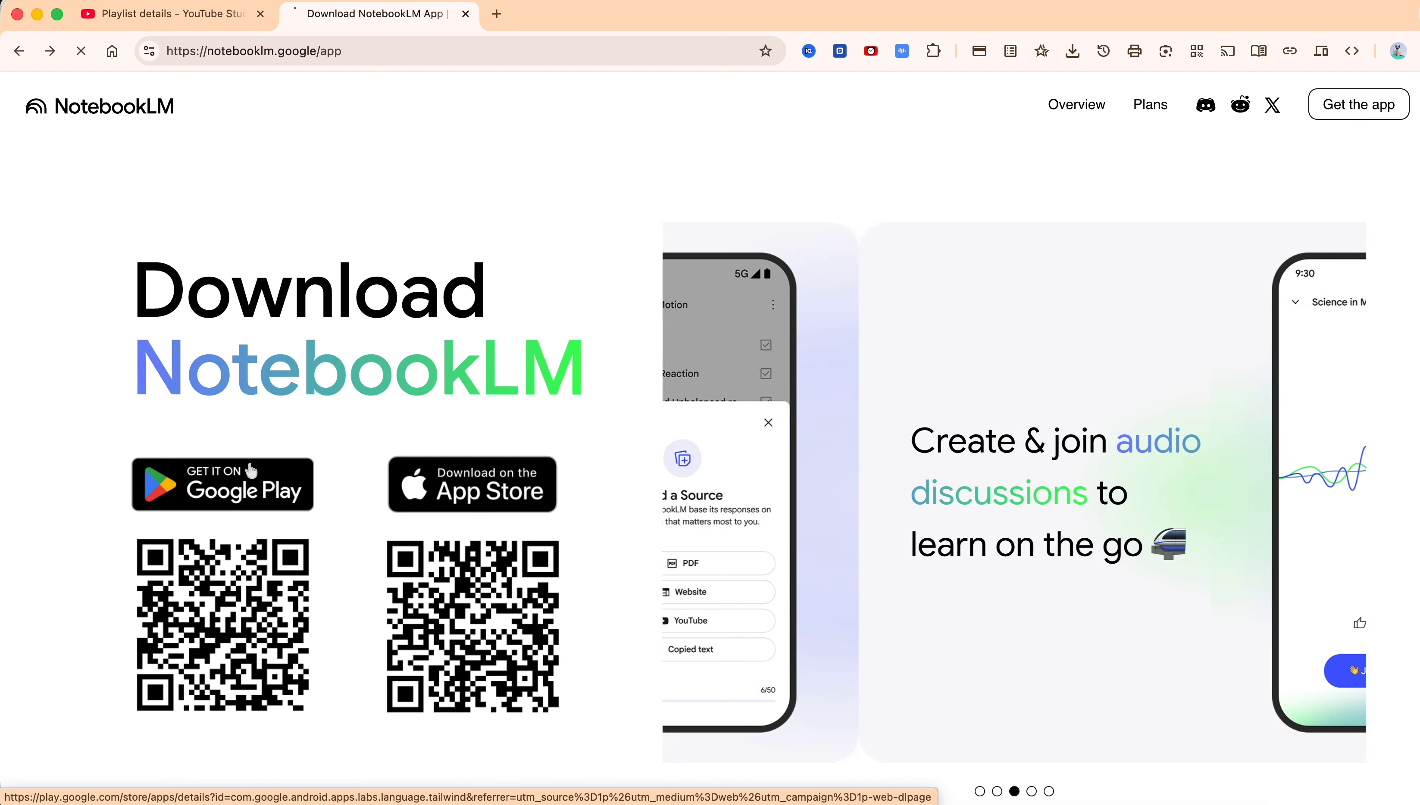
left_click(252, 489)
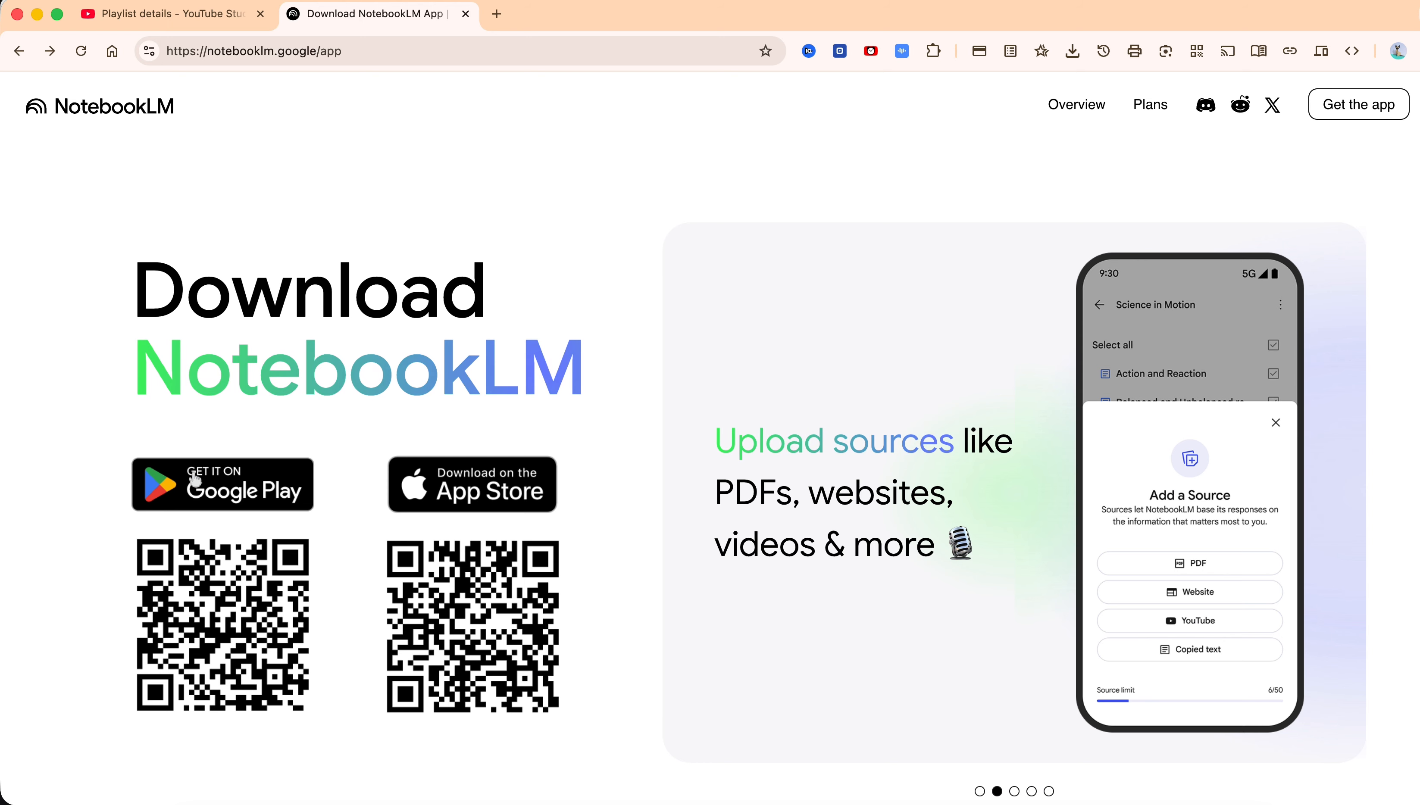
left_click(247, 488)
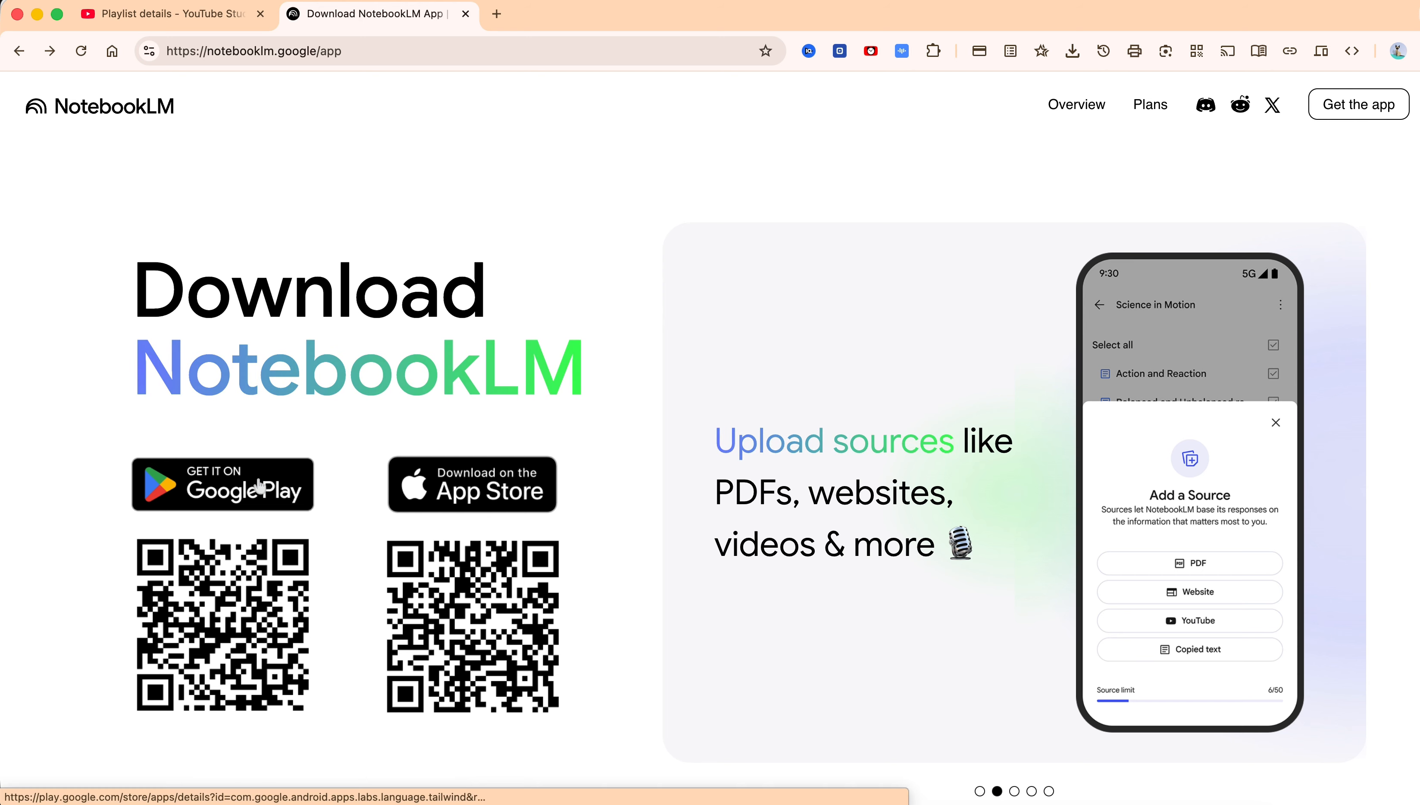
left_click(248, 489)
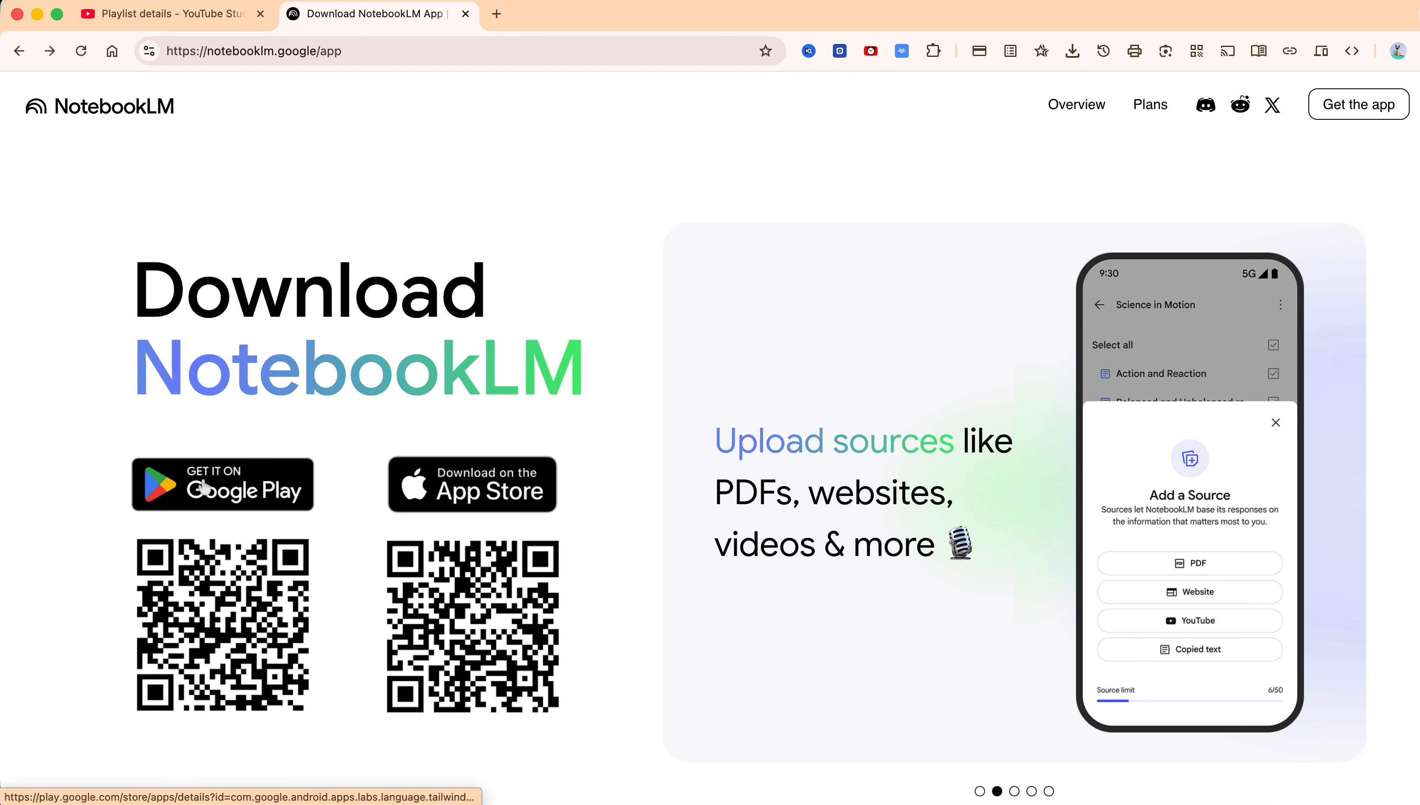
left_click(244, 489)
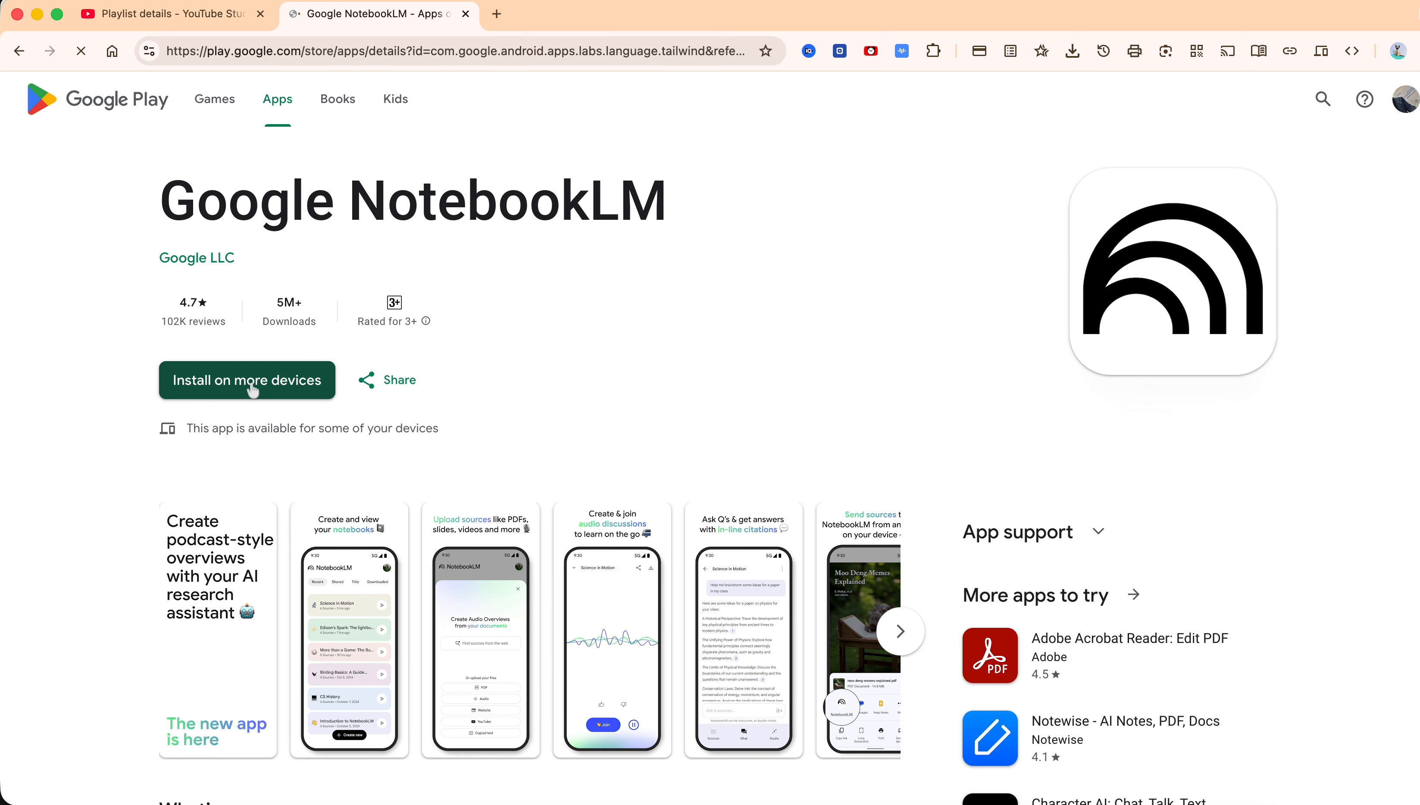
left_click(252, 389)
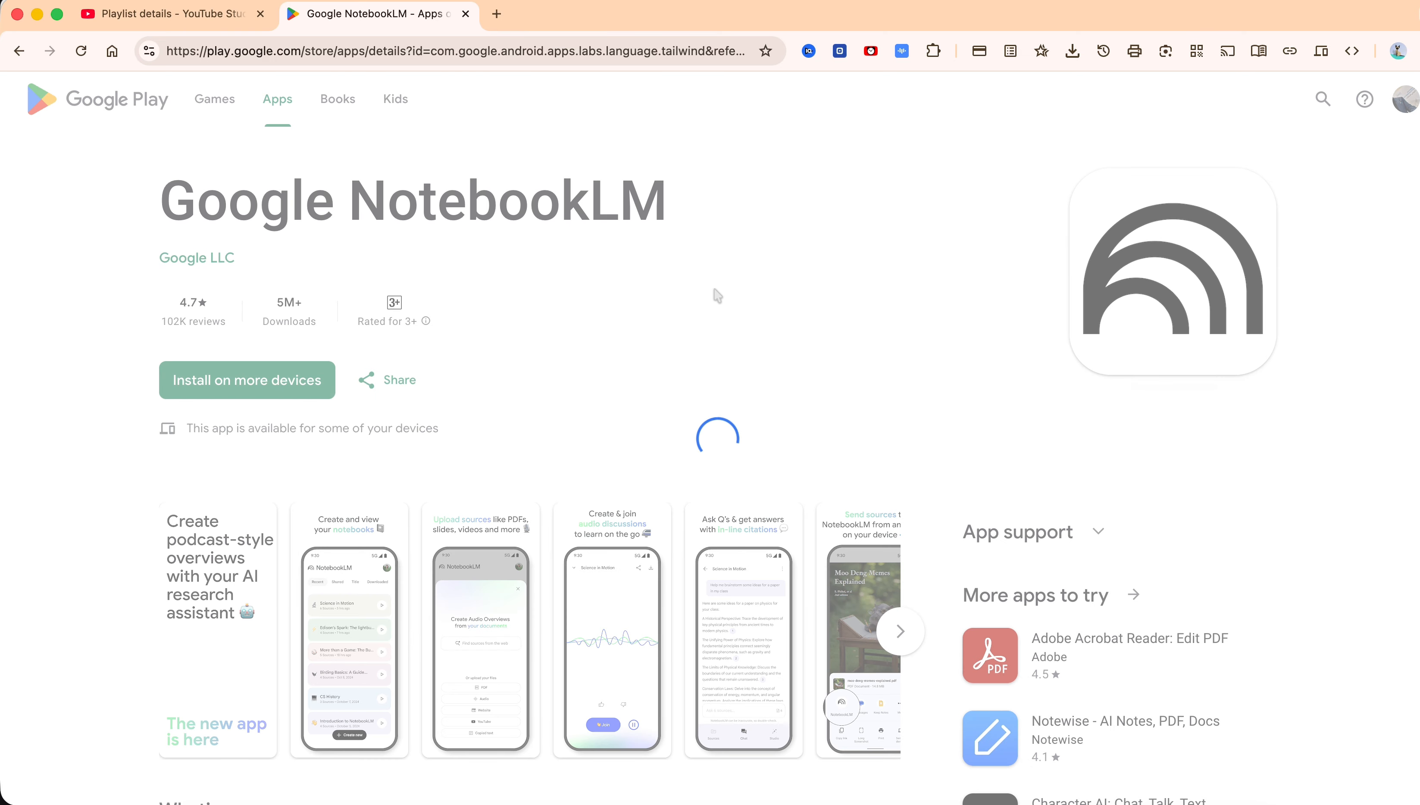
Switch between the YouTube Studio RSS feed dialog and the NotebookLM Google Play listing
left_click(466, 14)
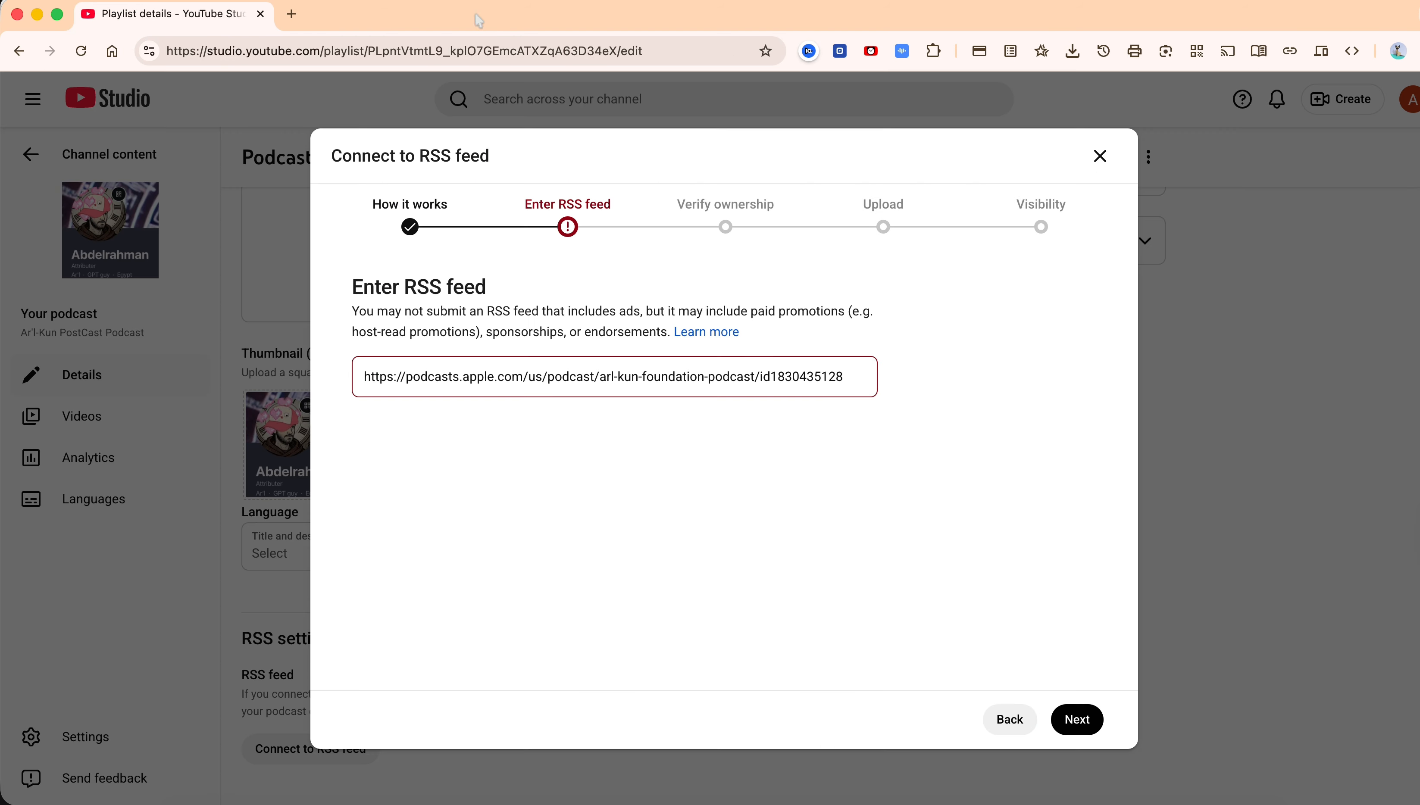
left_click_drag(564, 373, 840, 370)
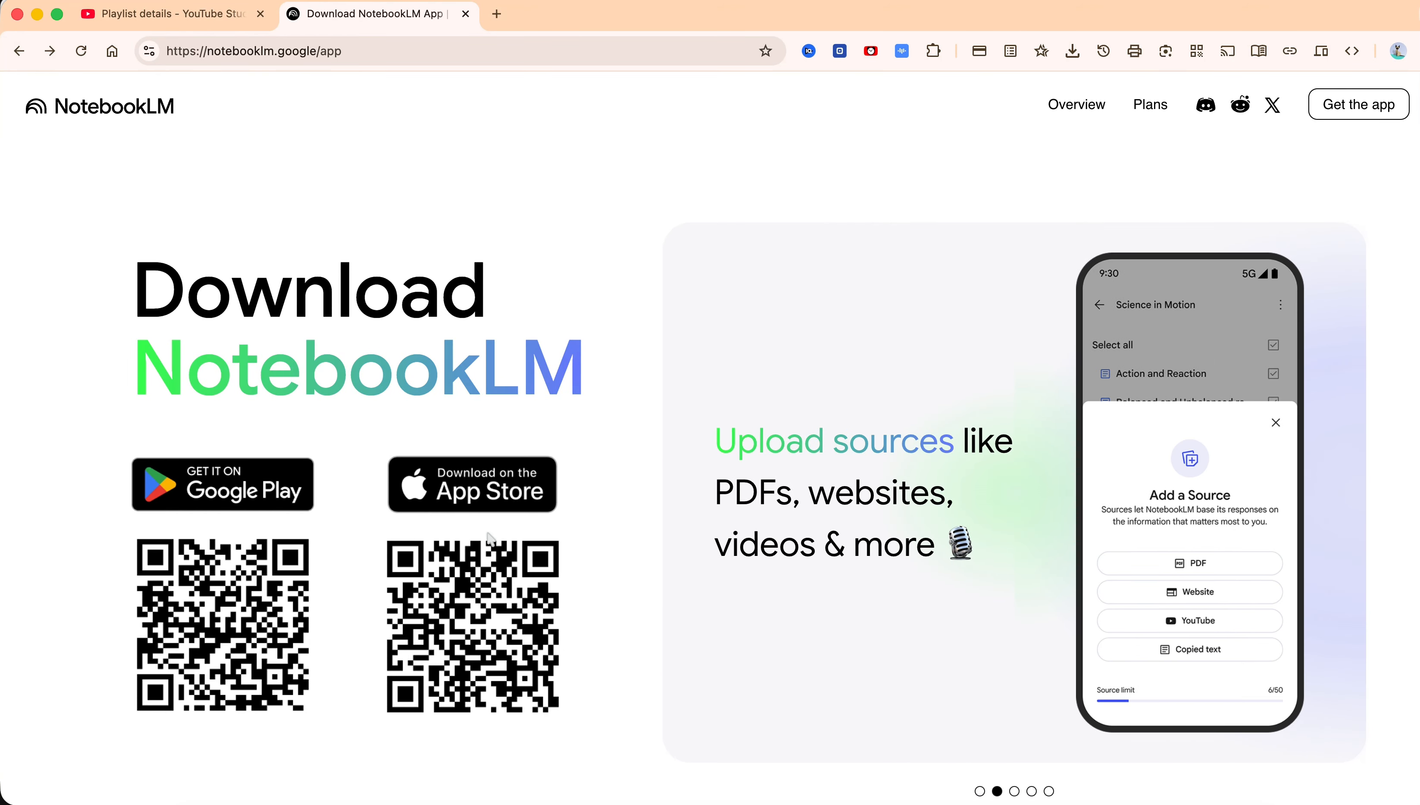
left_click(255, 487)
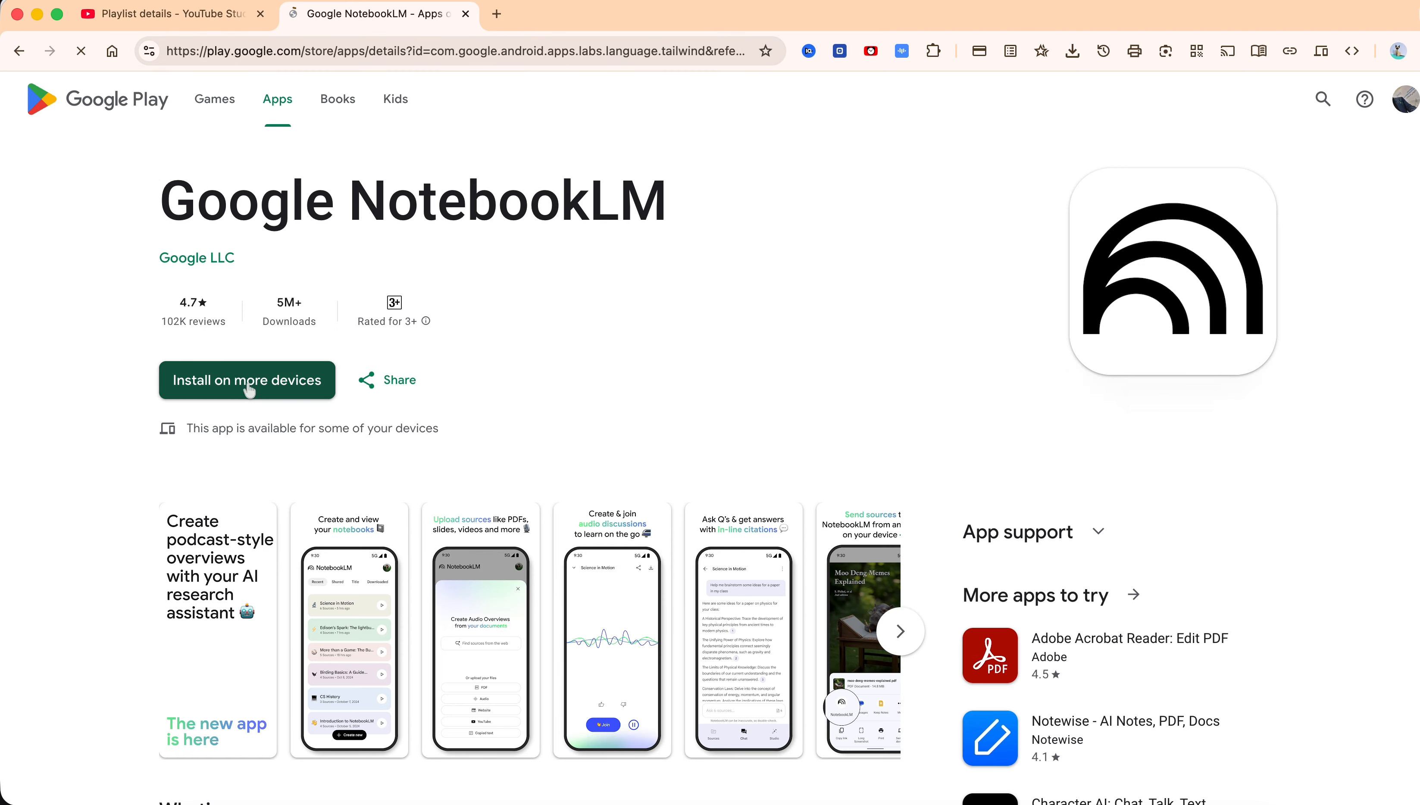
left_click(251, 388)
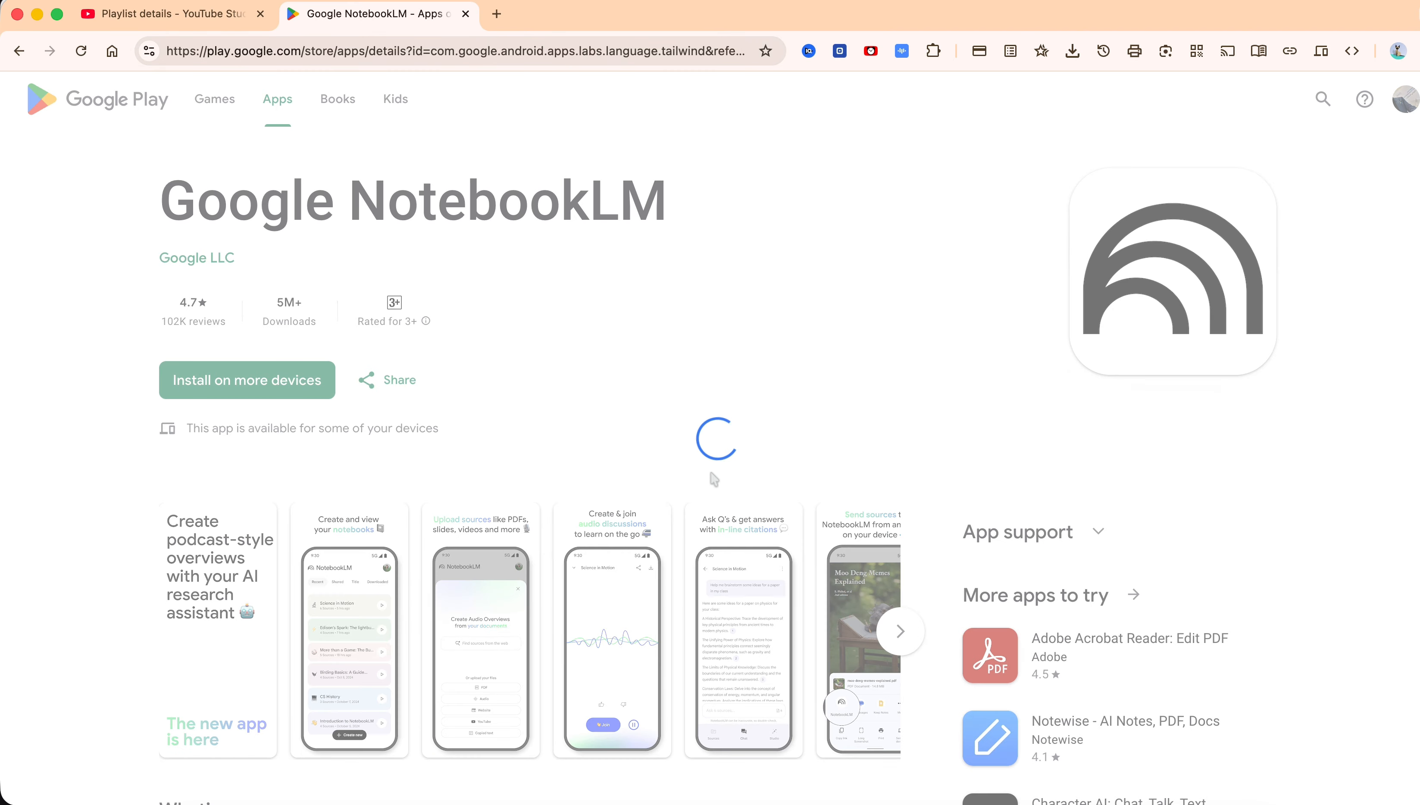
left_click(466, 13)
Examine the Apple Podcasts URL entered in the Connect to RSS feed field, highlighting its path segments
left_click(542, 375)
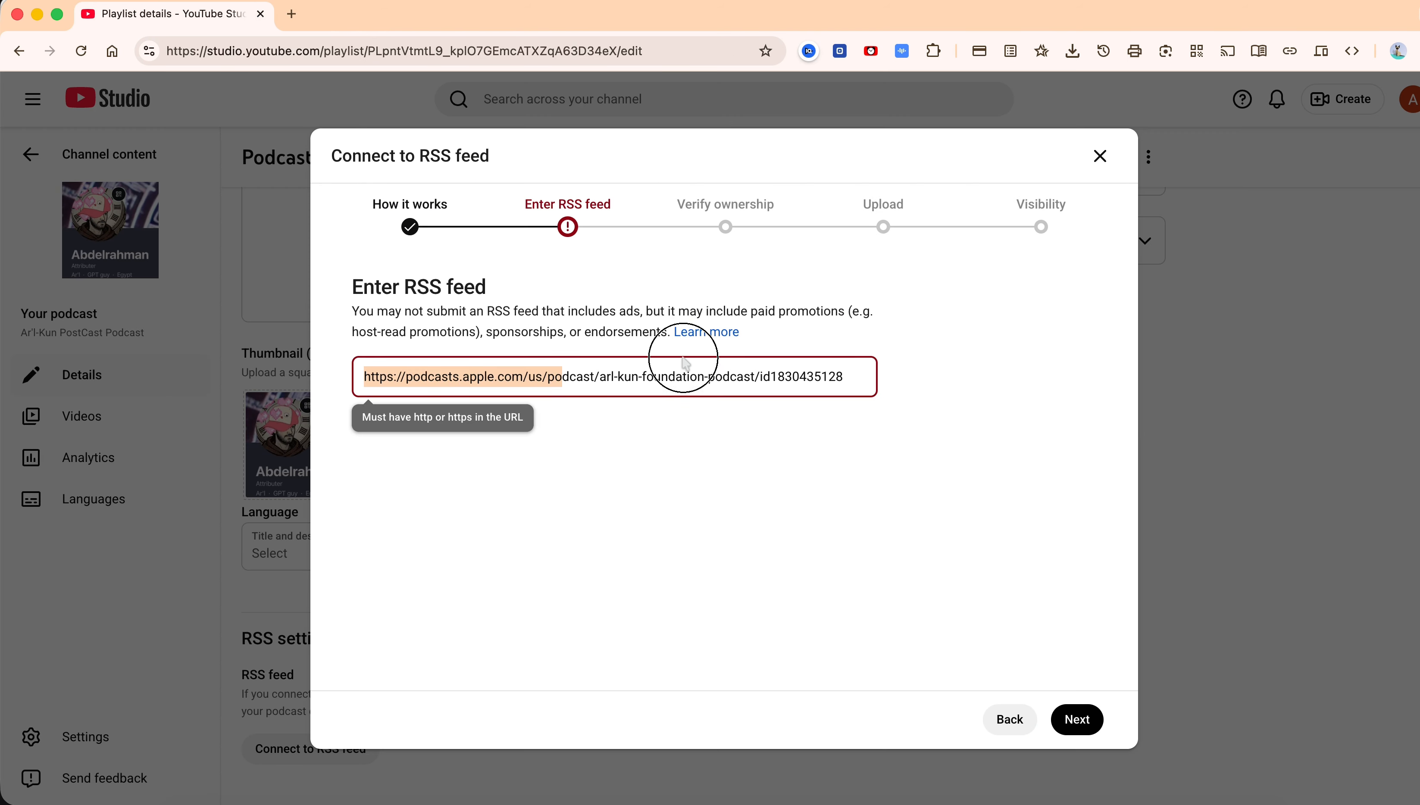
left_click_drag(849, 366, 422, 368)
left_click(521, 372)
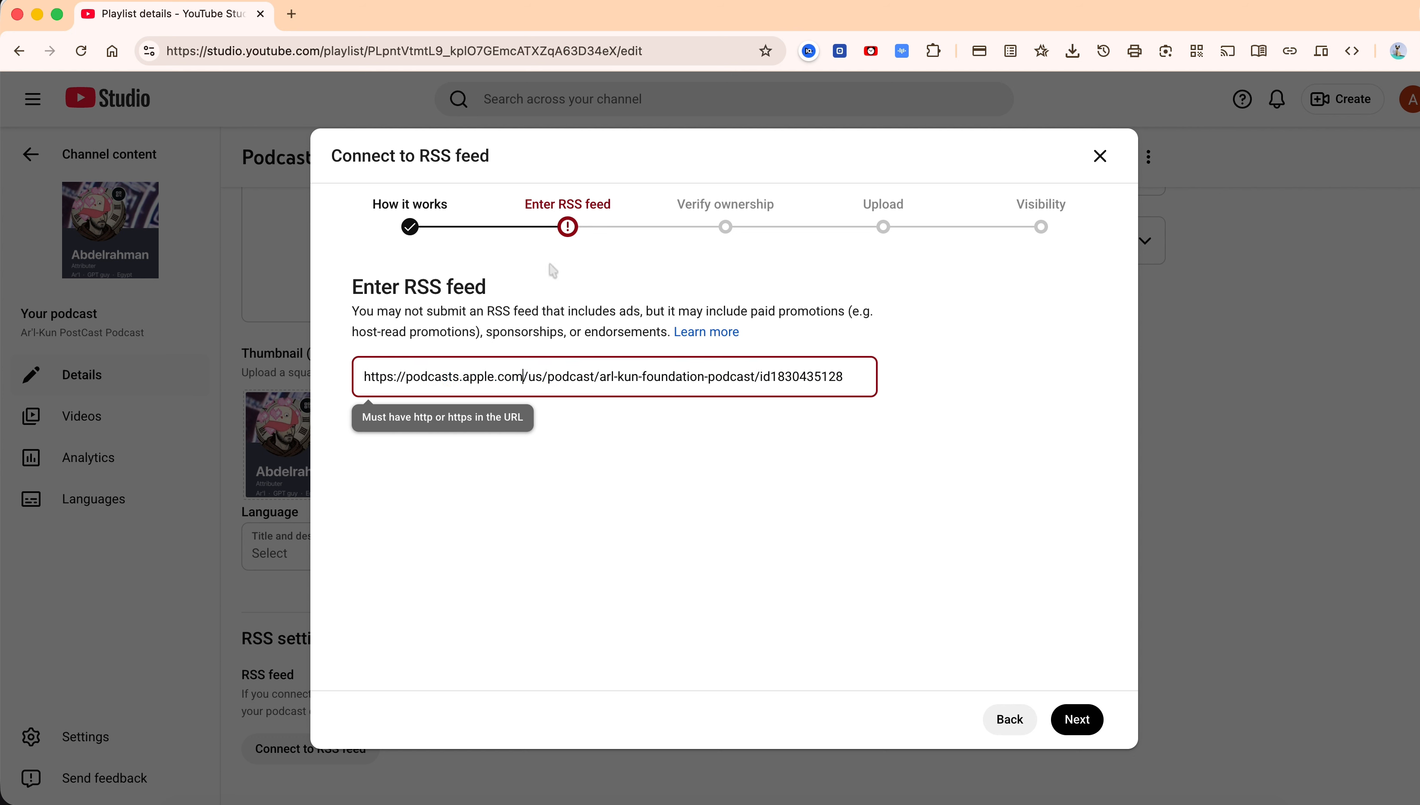
left_click(614, 377)
left_click(377, 13)
left_click(174, 16)
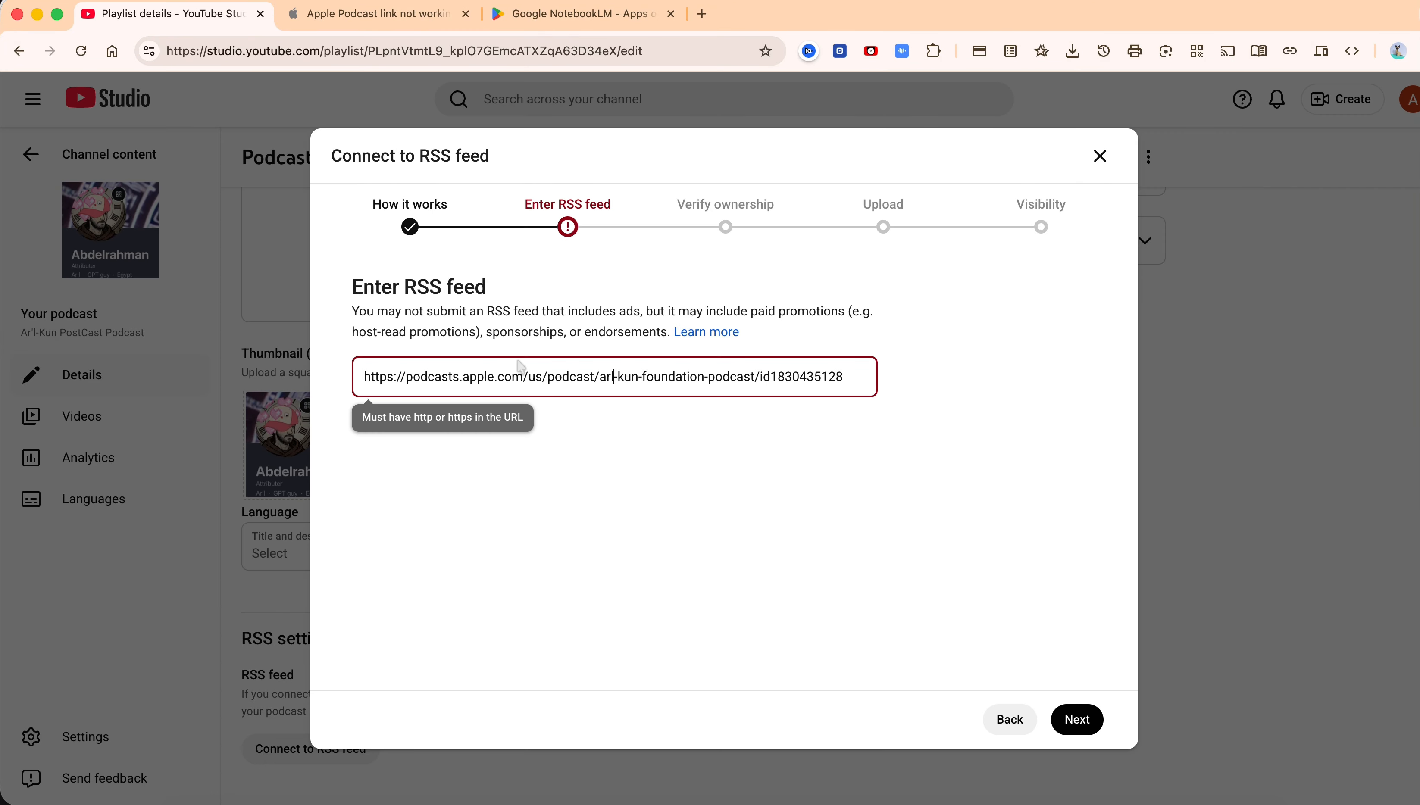
left_click_drag(535, 377, 770, 377)
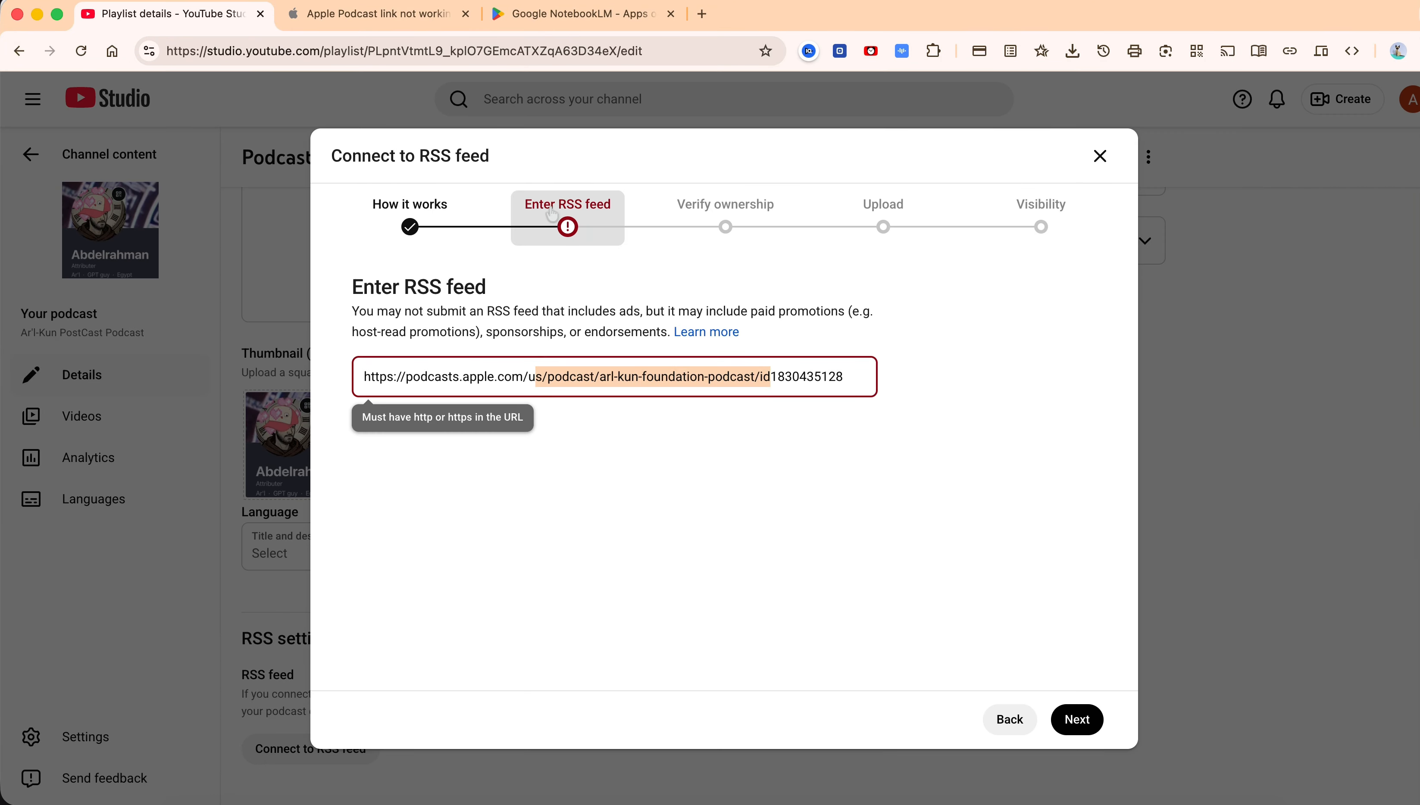
Read the Apple Community thread about the podcast link not working, highlighting the question and the top reply
left_click(418, 11)
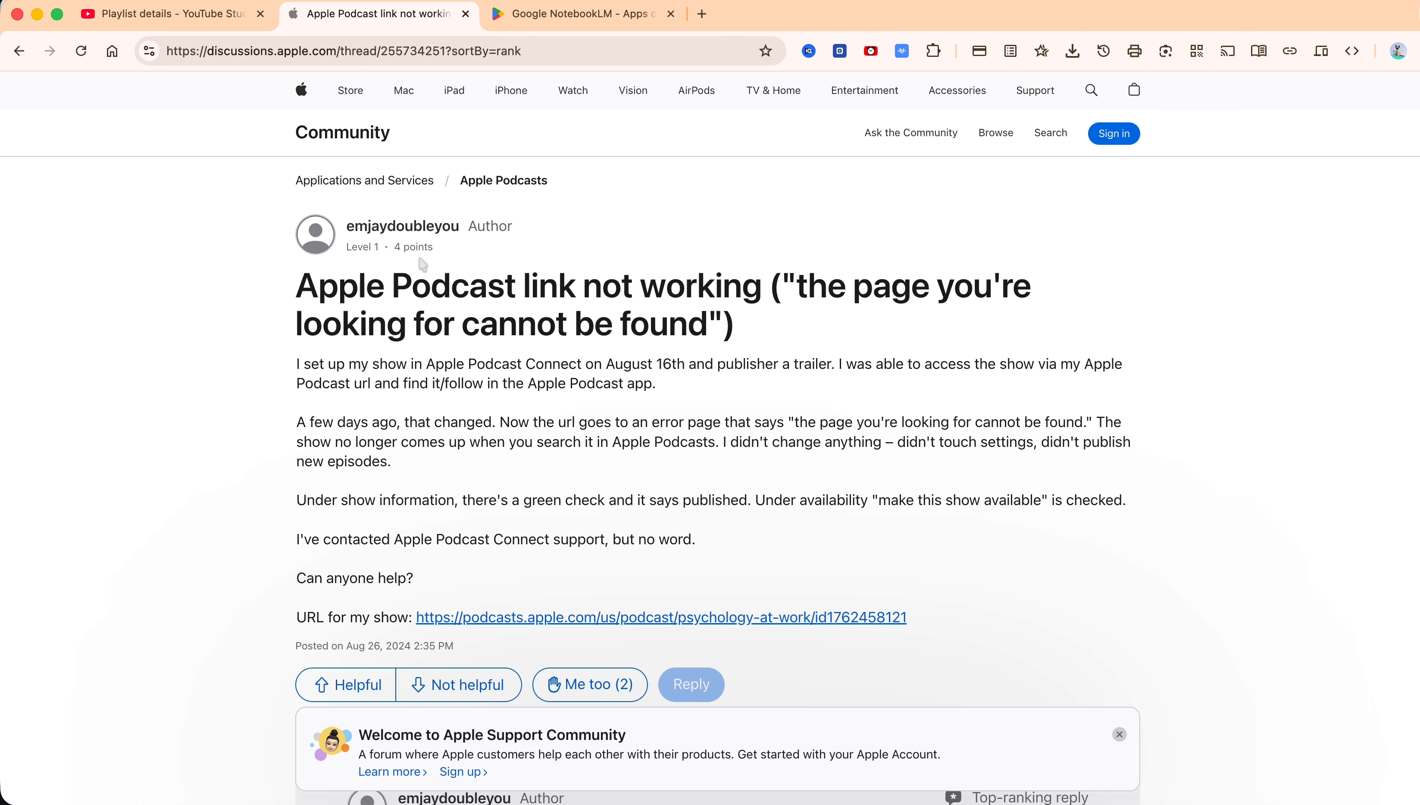
left_click_drag(297, 290, 733, 329)
scroll(550, 586, "down", 6)
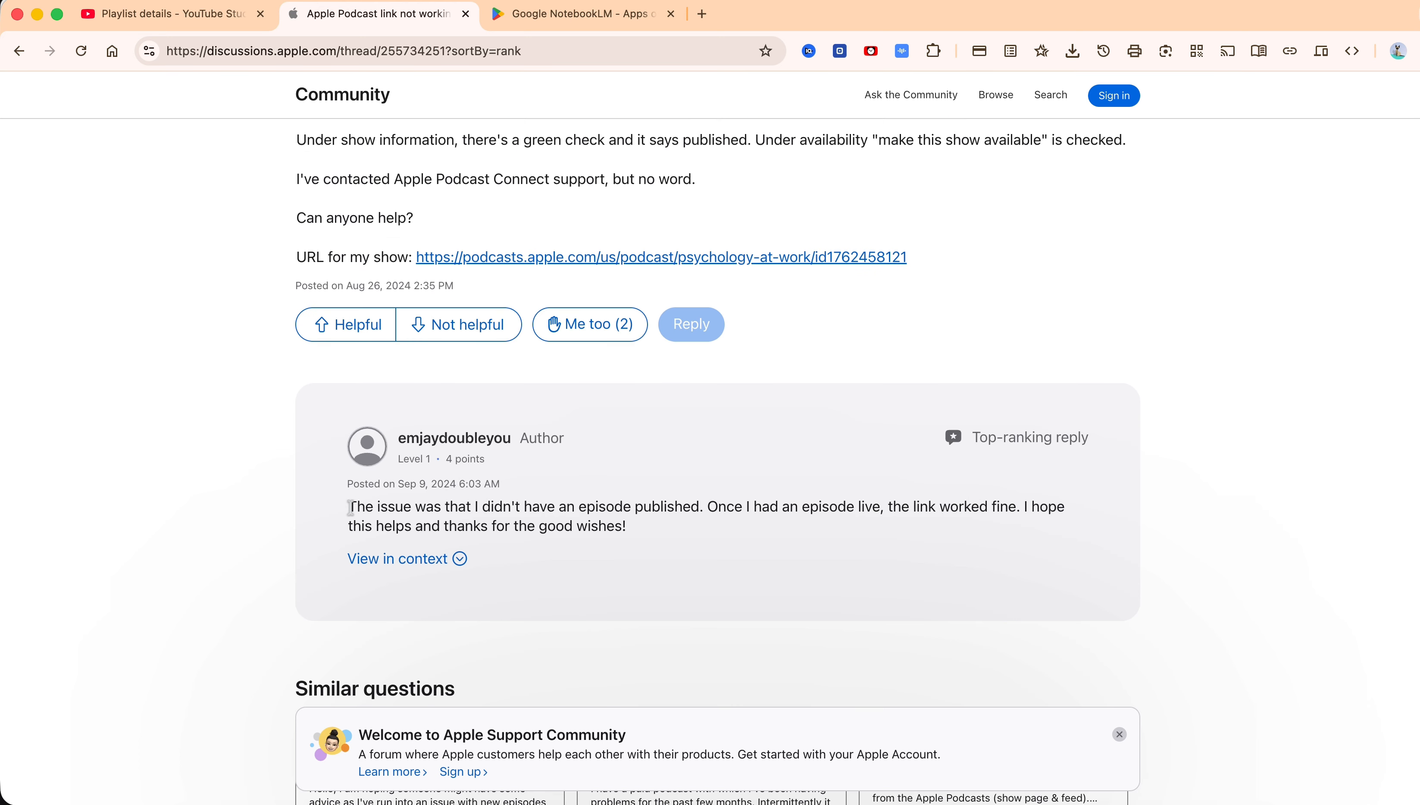
left_click_drag(350, 508, 950, 506)
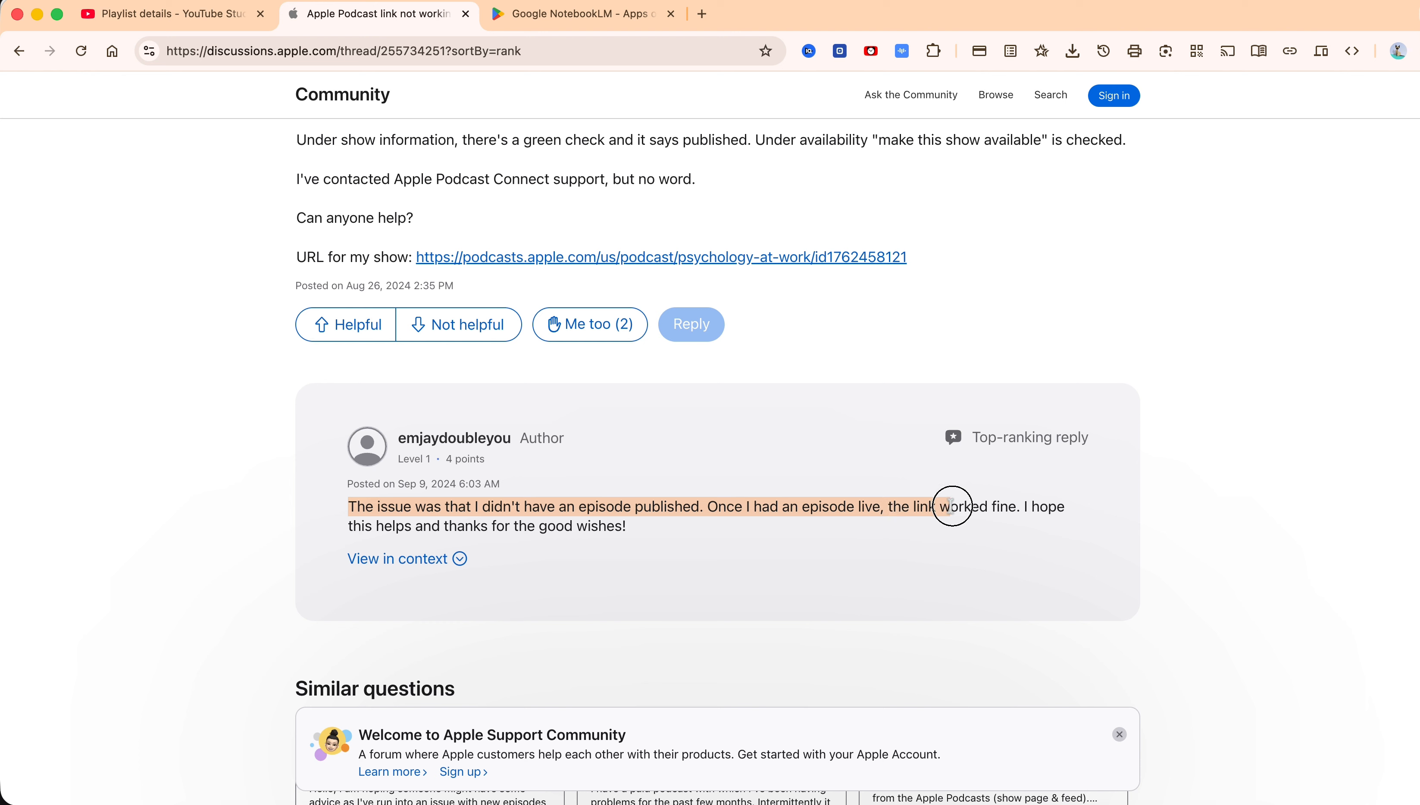
left_click(914, 507)
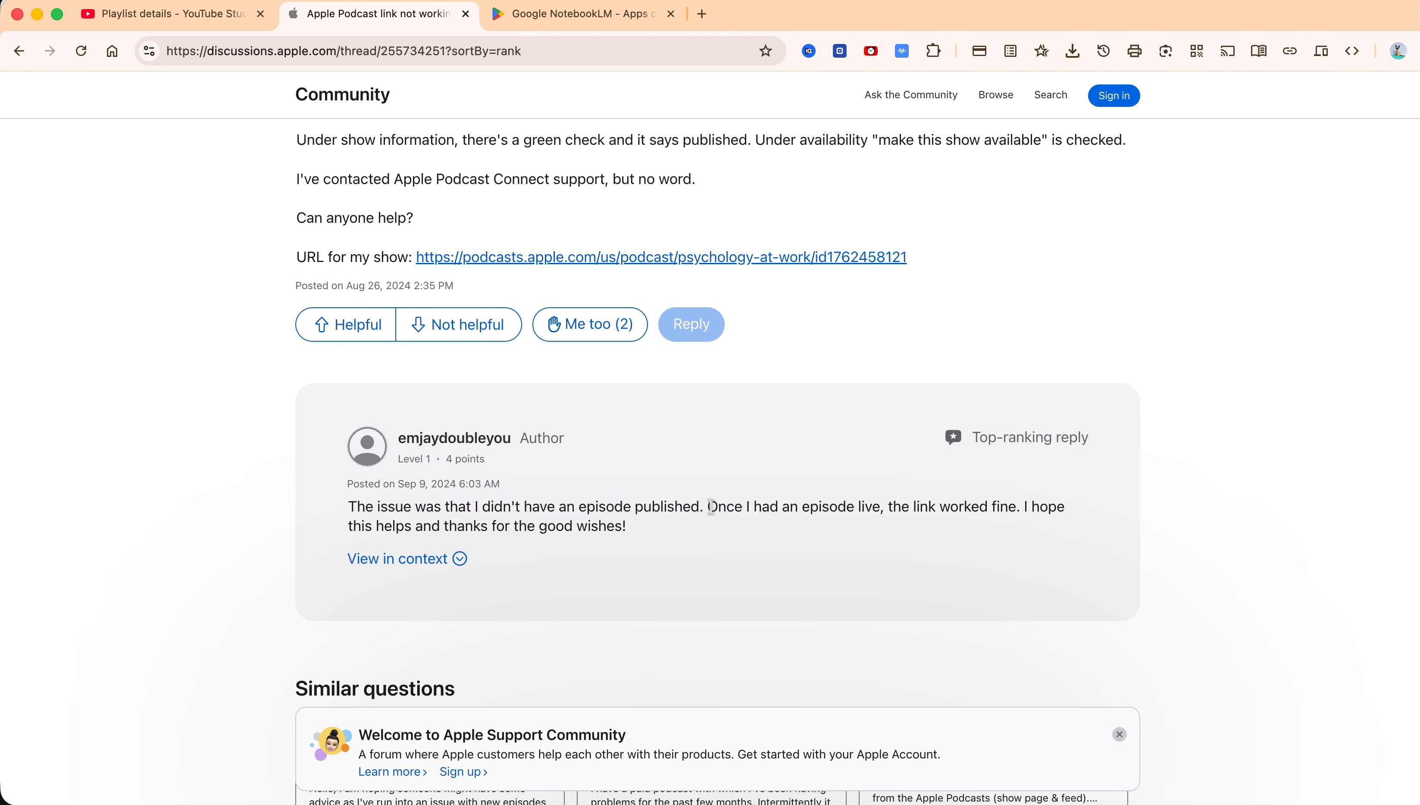
left_click_drag(710, 507, 676, 517)
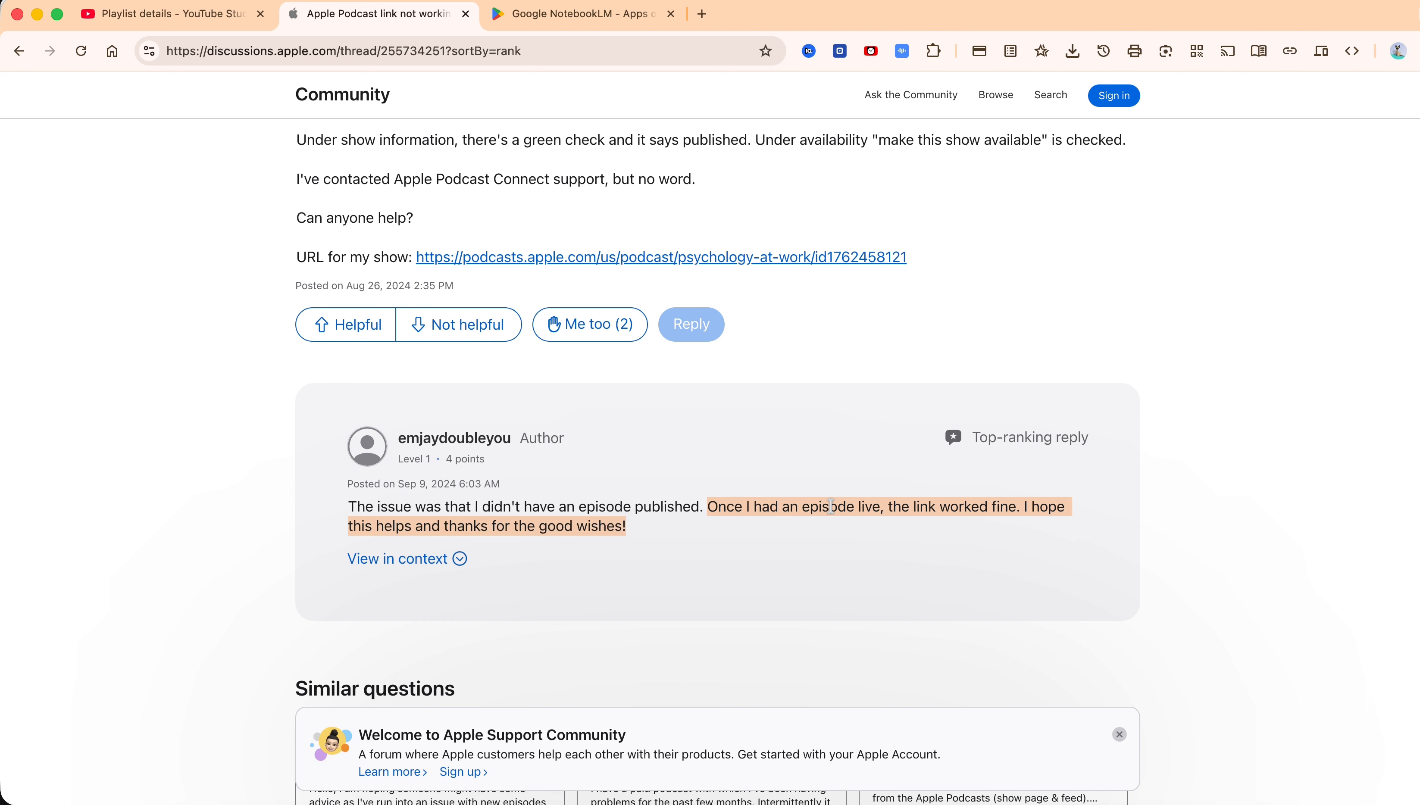
left_click_drag(883, 507, 801, 506)
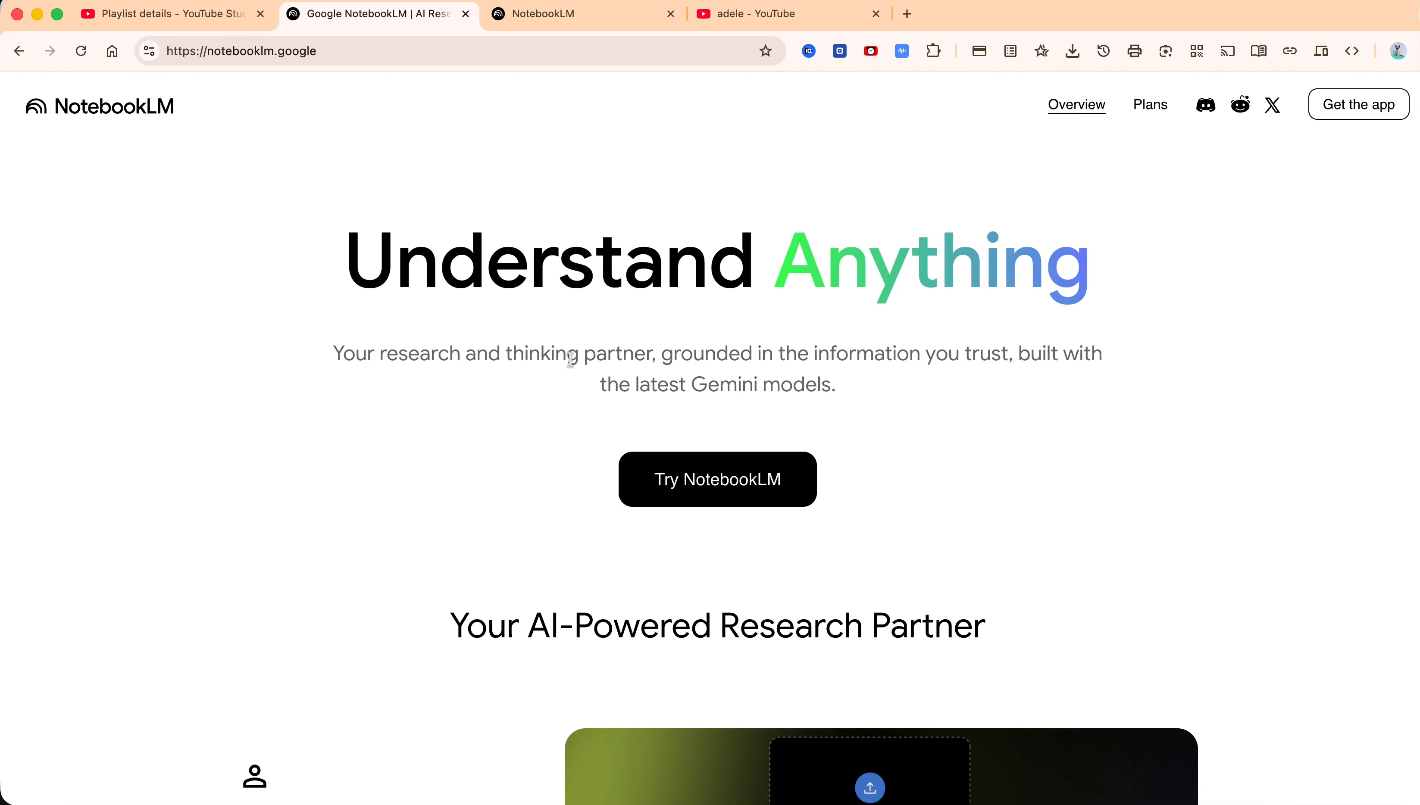
left_click(706, 495)
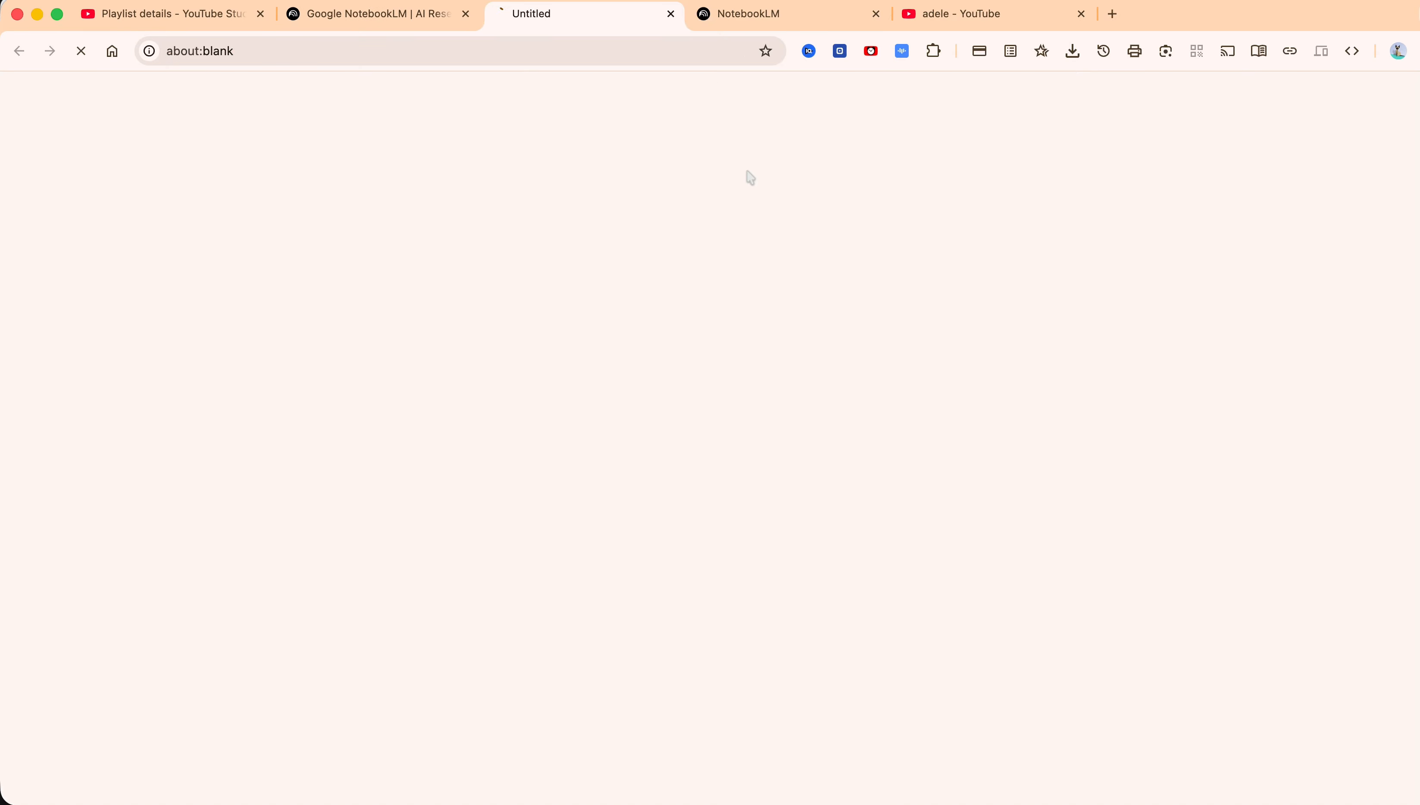
Open the Untitled notebook from the NotebookLM home page and close the duplicate NotebookLM tab
left_click(730, 26)
left_click(593, 25)
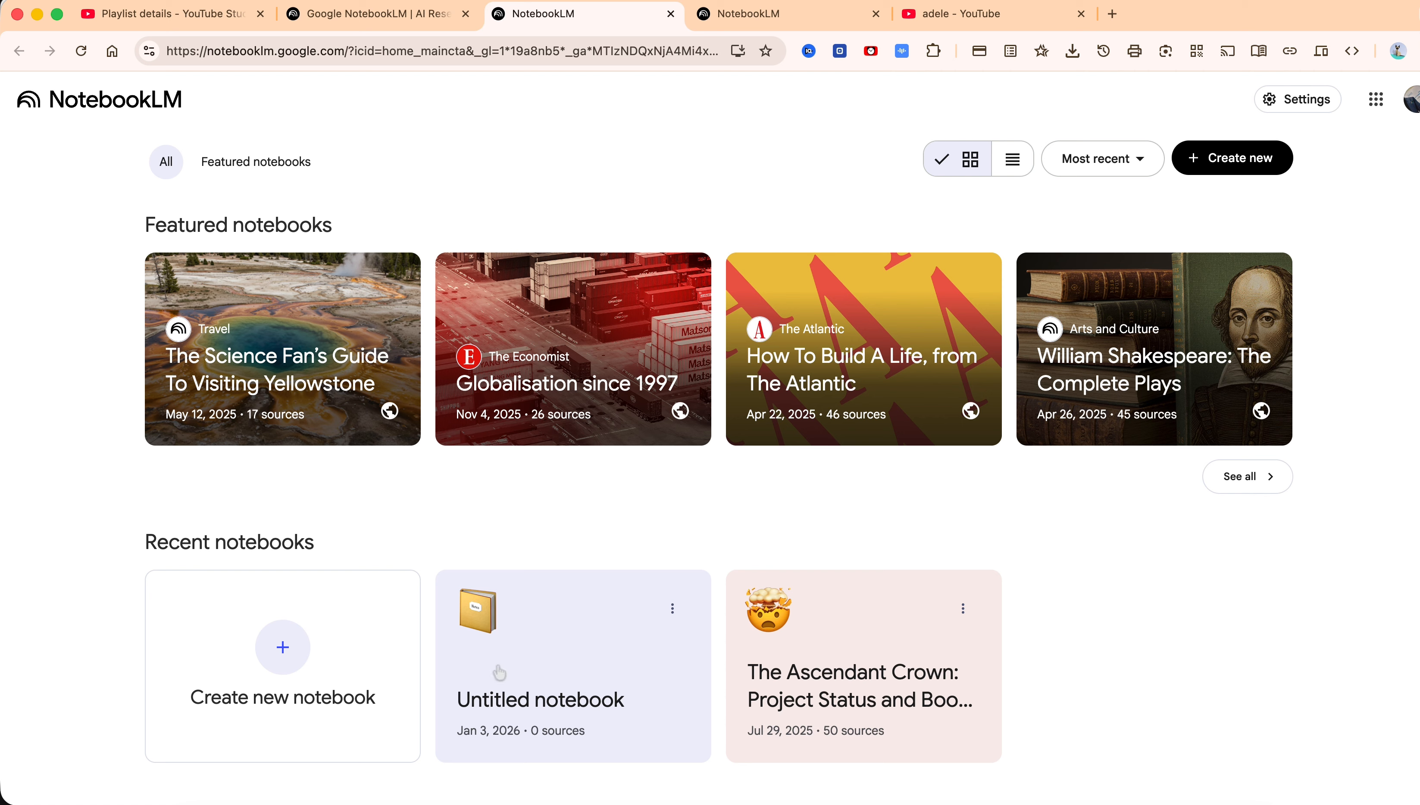
left_click(566, 659)
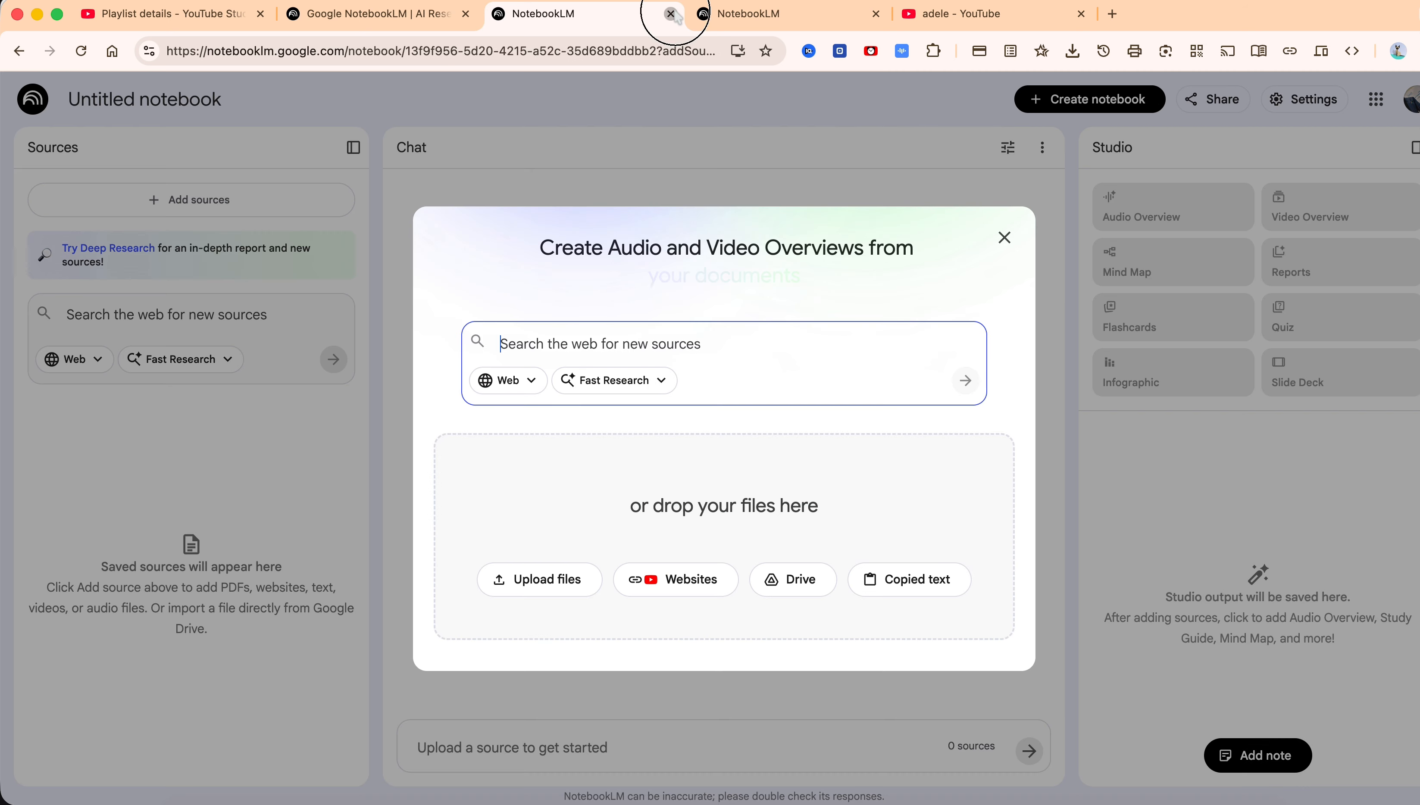
left_click(671, 14)
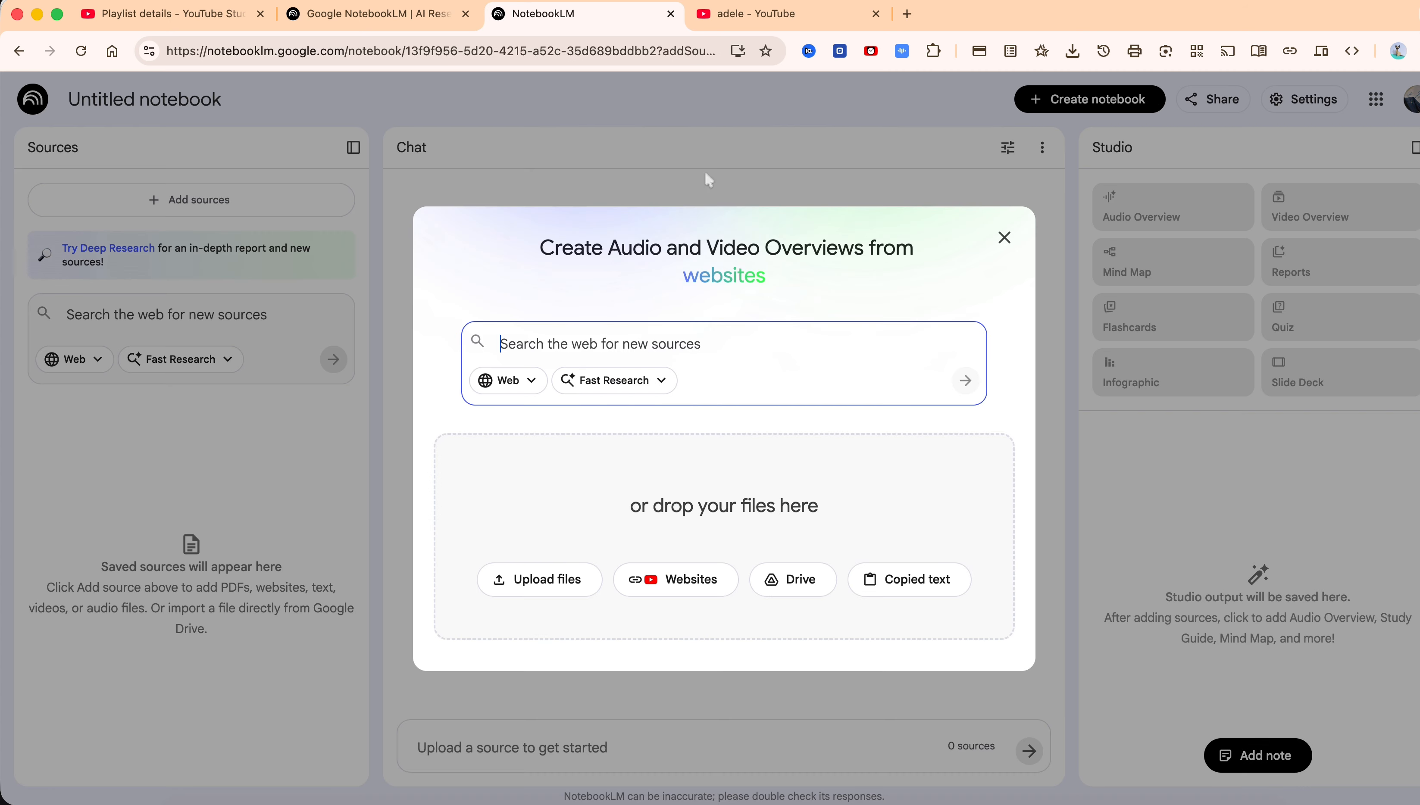
In the YouTube results for adele, copy the link address of the Rolling in the Deep music video
left_click(770, 17)
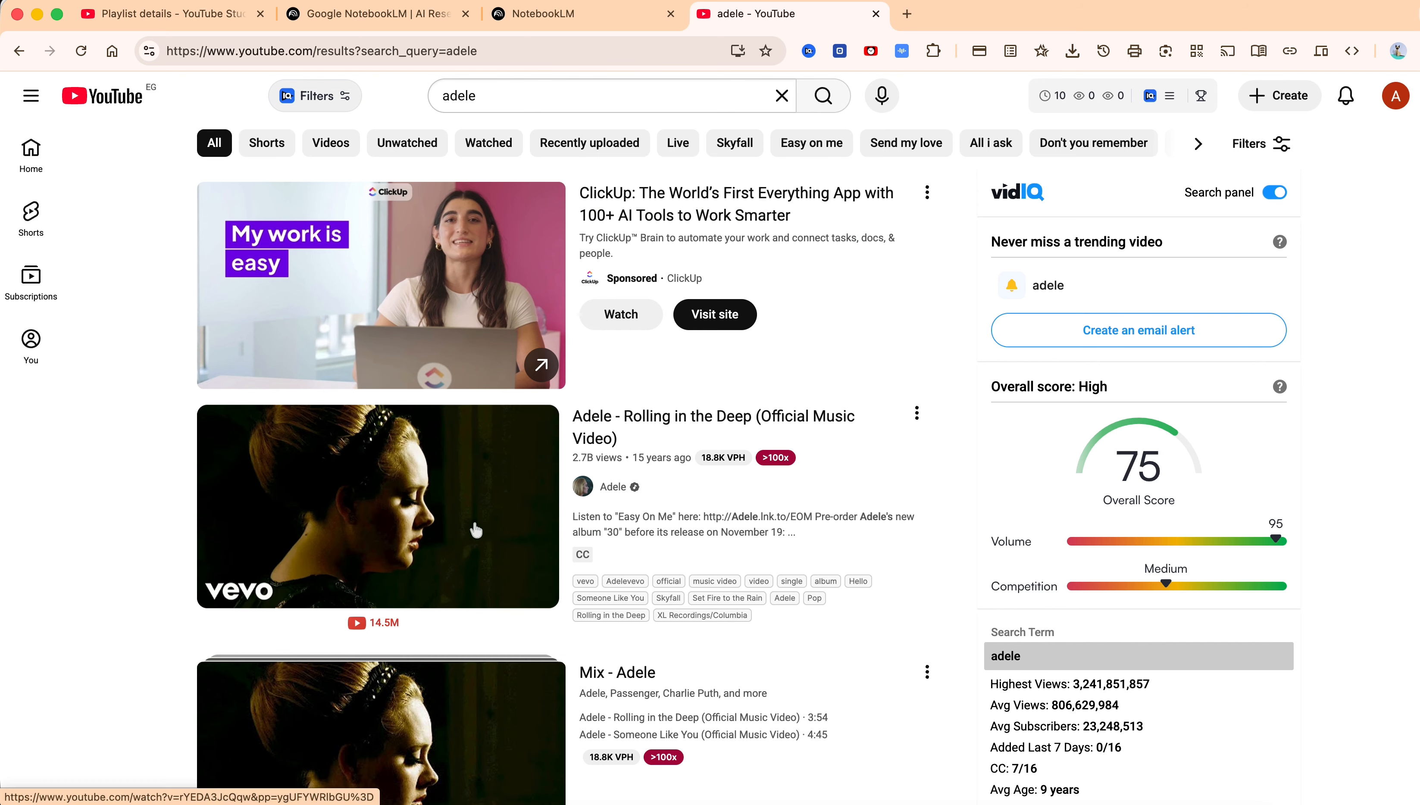
scroll(711, 428, "down", 4)
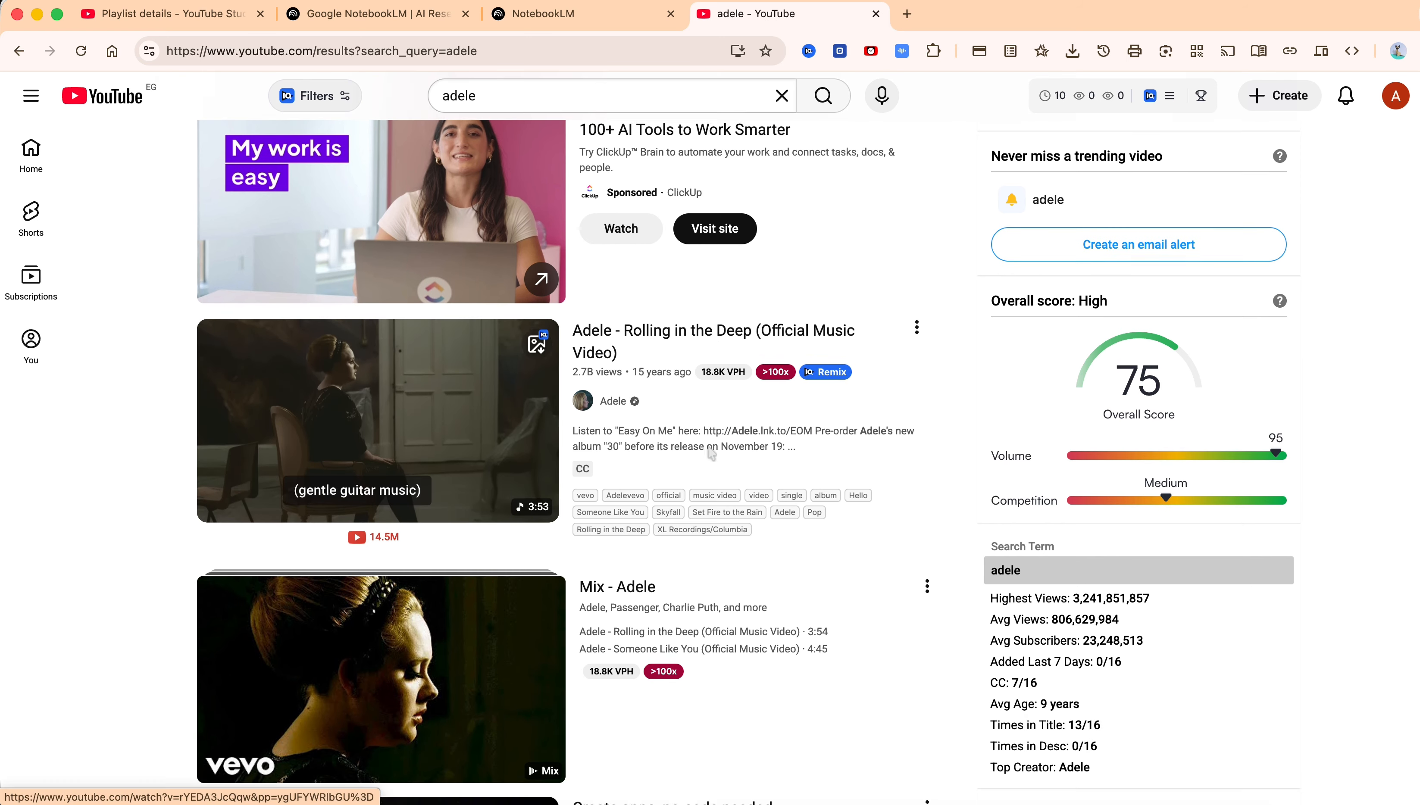
scroll(710, 453, "up", 5)
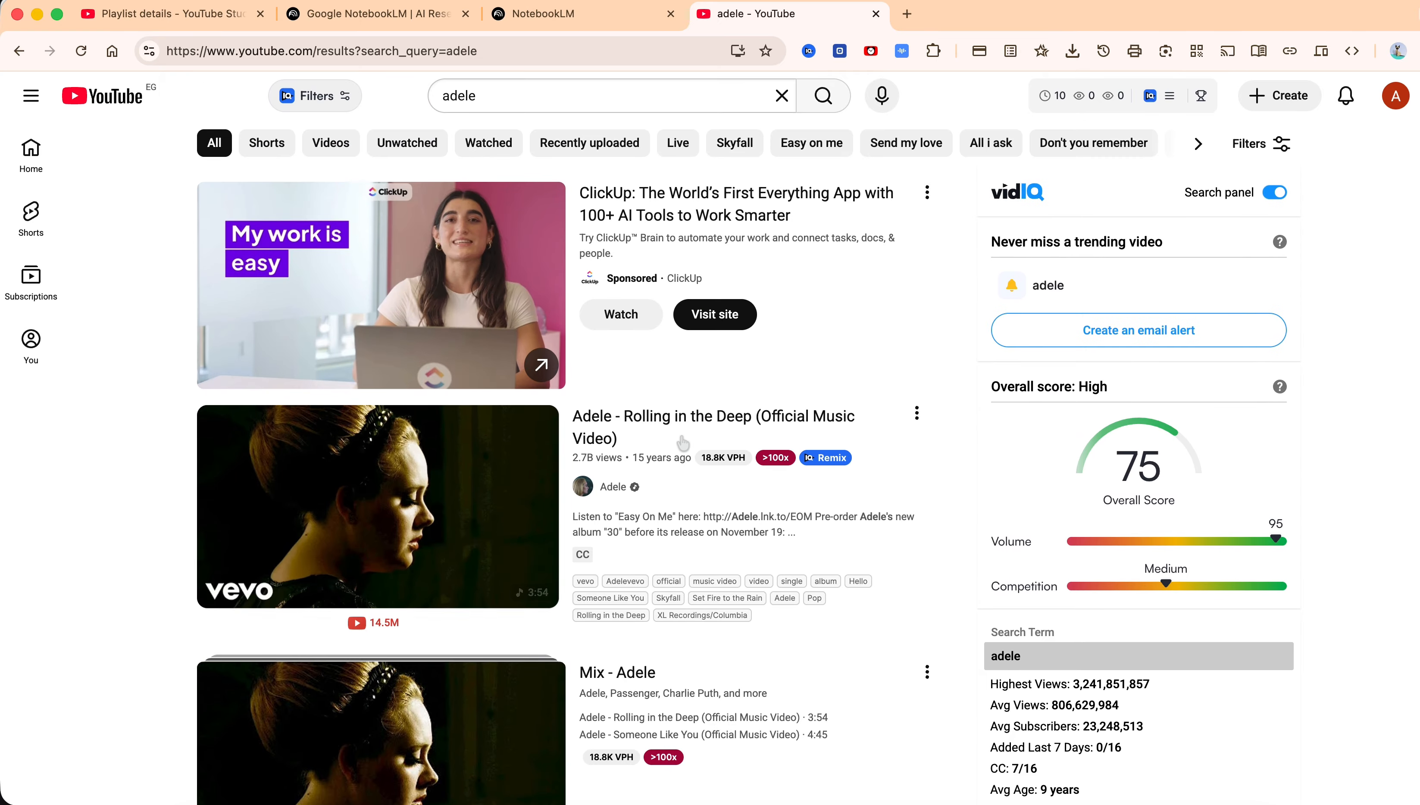
right_click(699, 419)
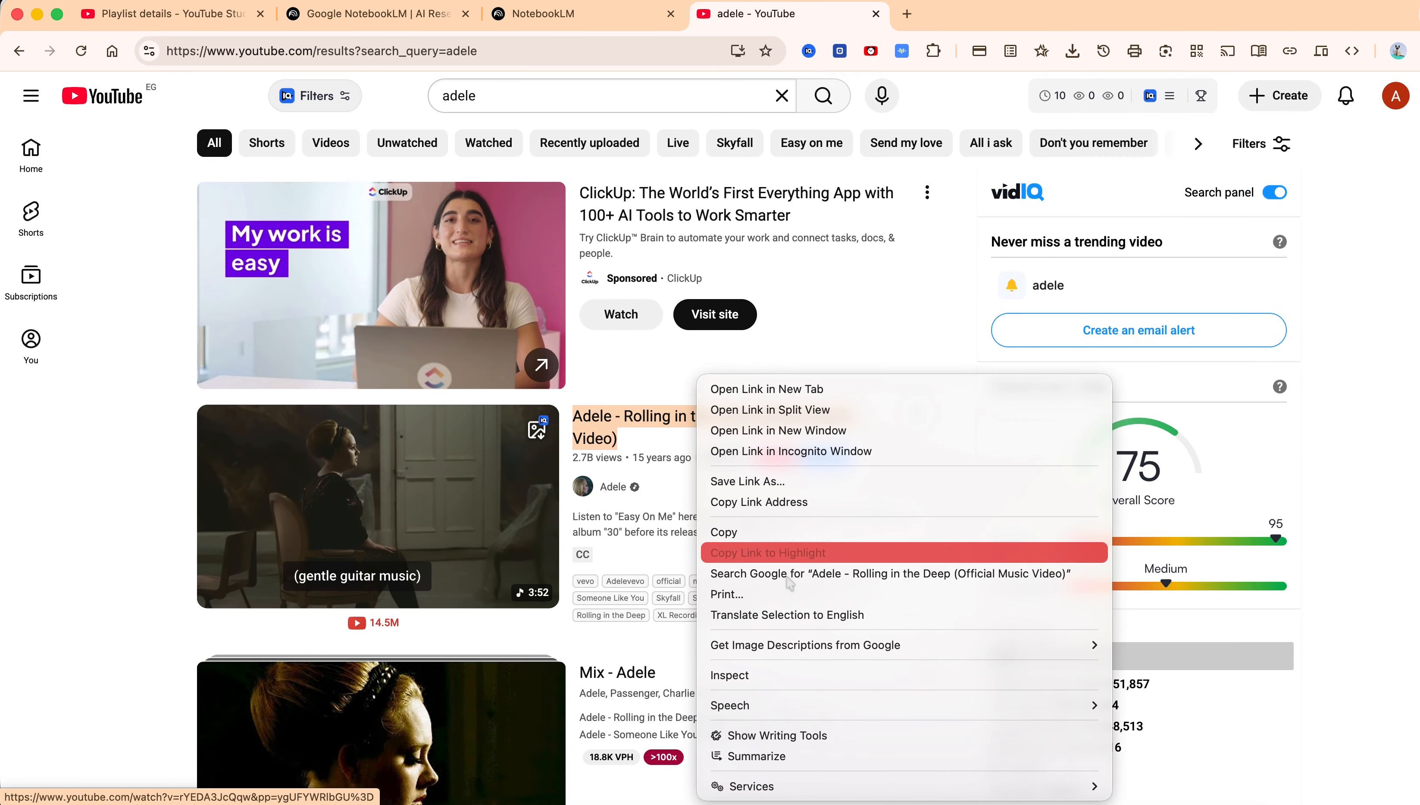
left_click(759, 502)
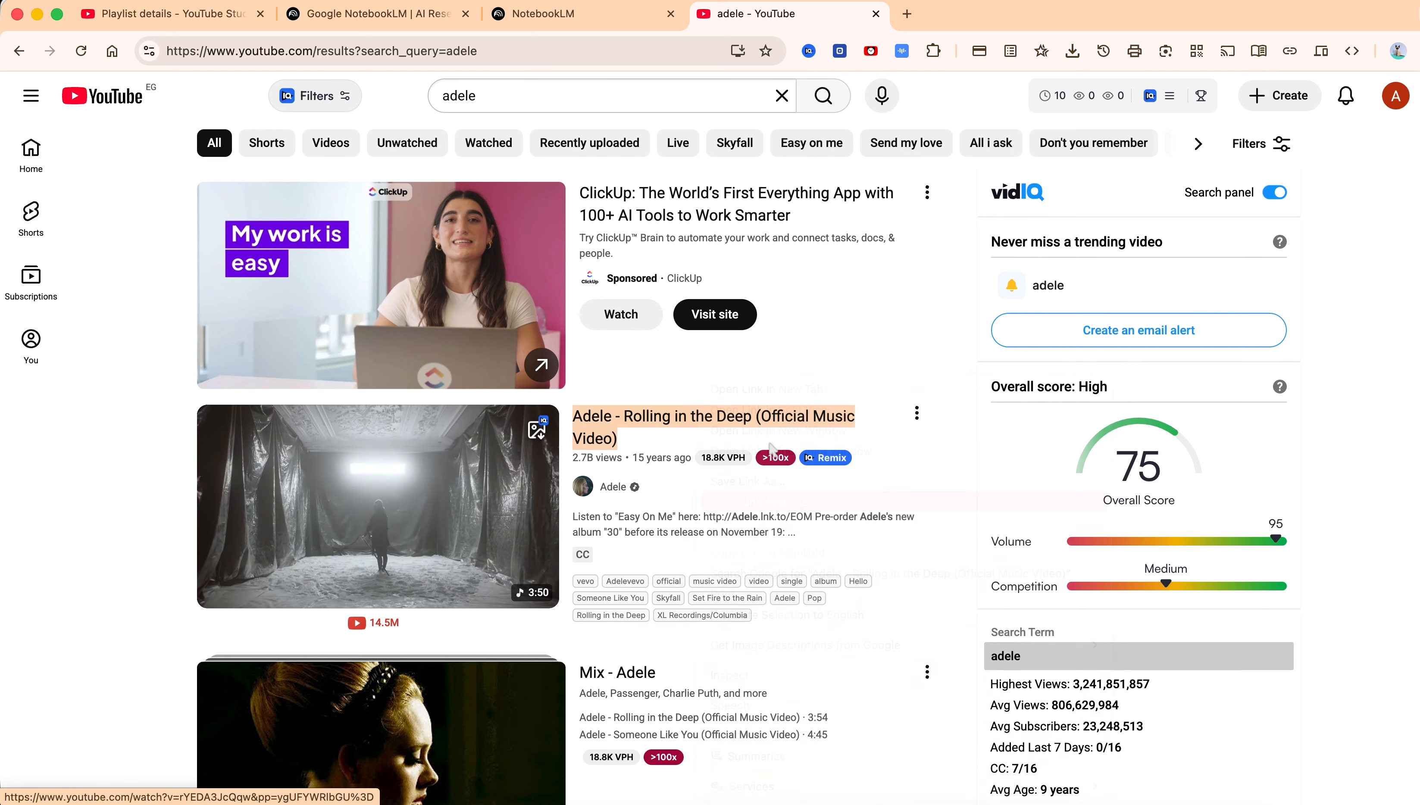
Paste the copied YouTube video link into the new notebook's source search field and add it as a source
left_click(586, 15)
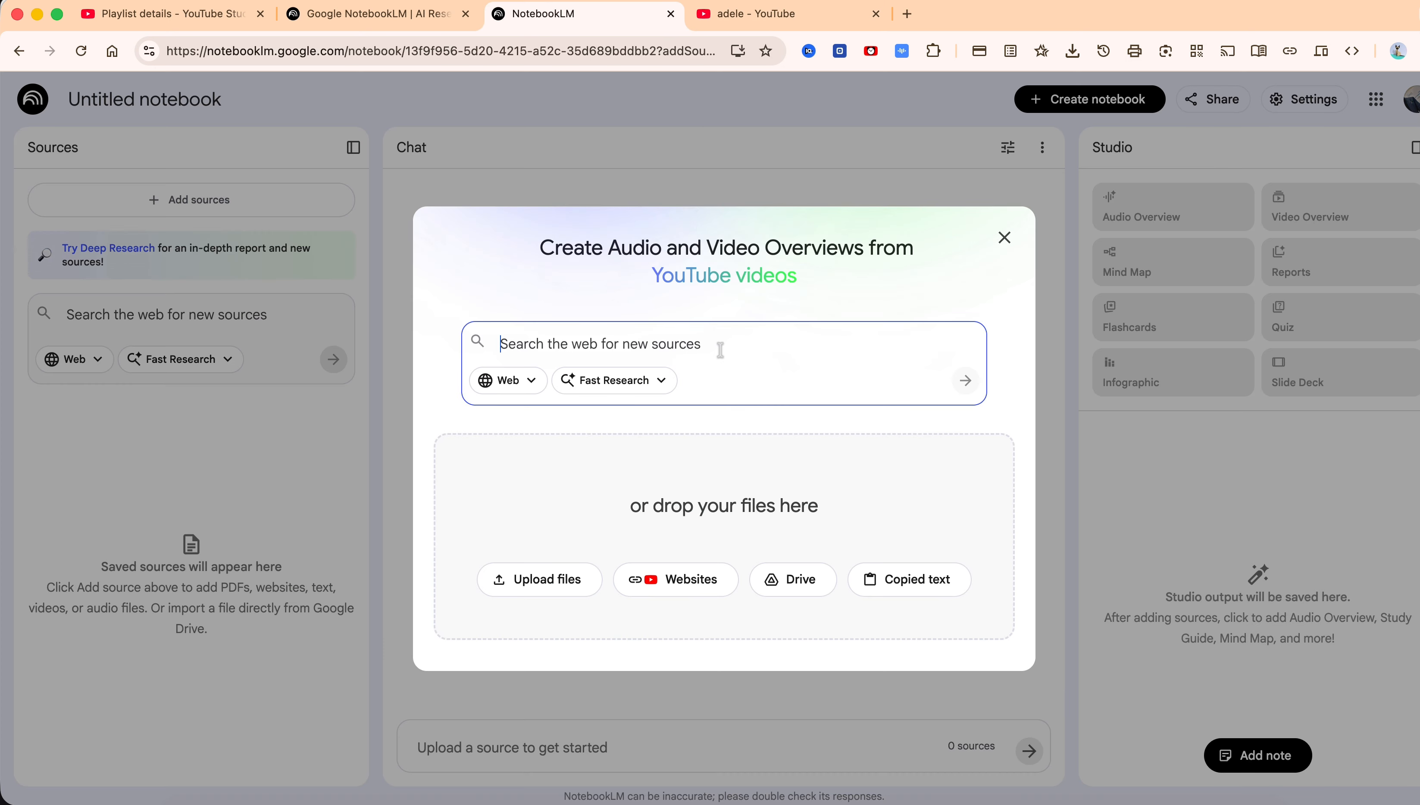
key("super+v")
left_click(623, 388)
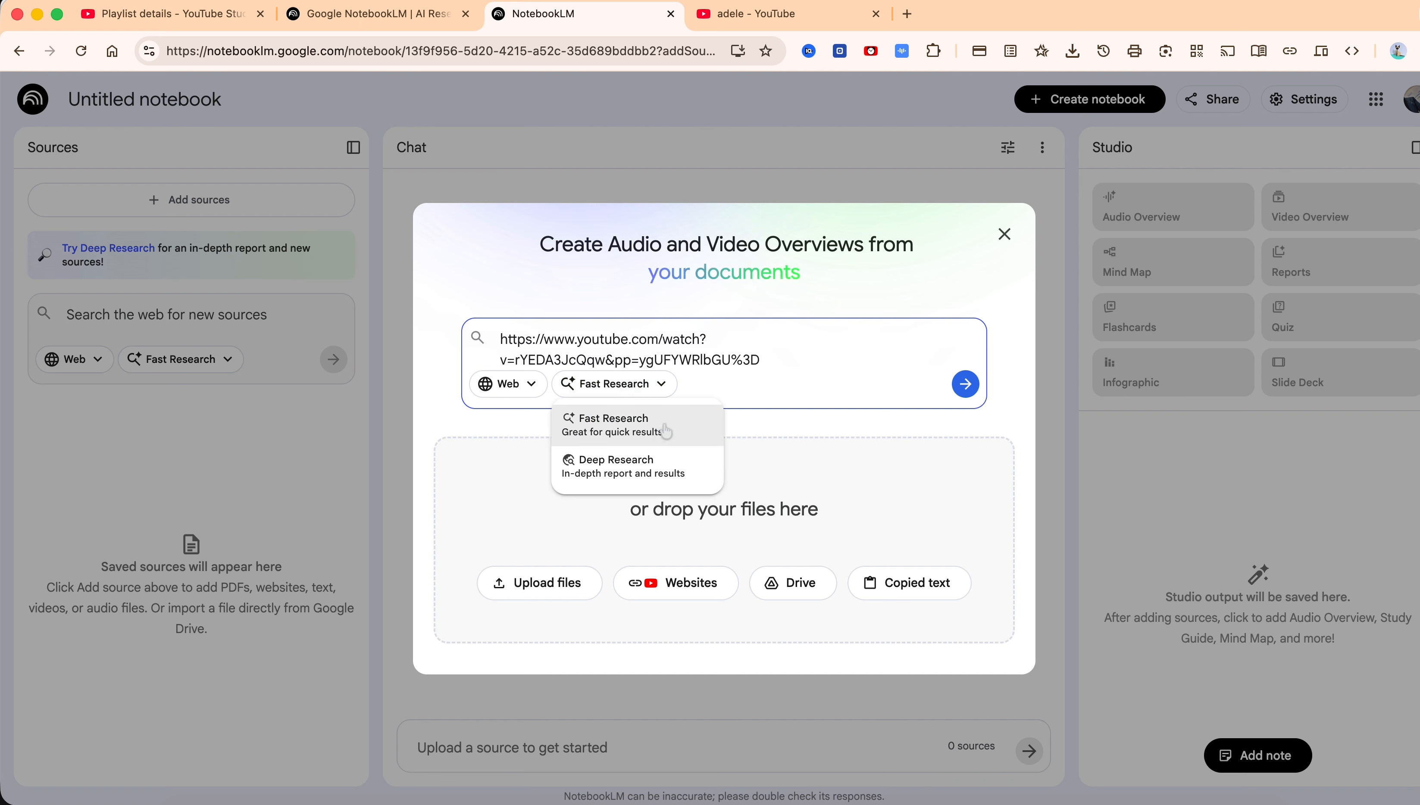
left_click(534, 388)
left_click(536, 388)
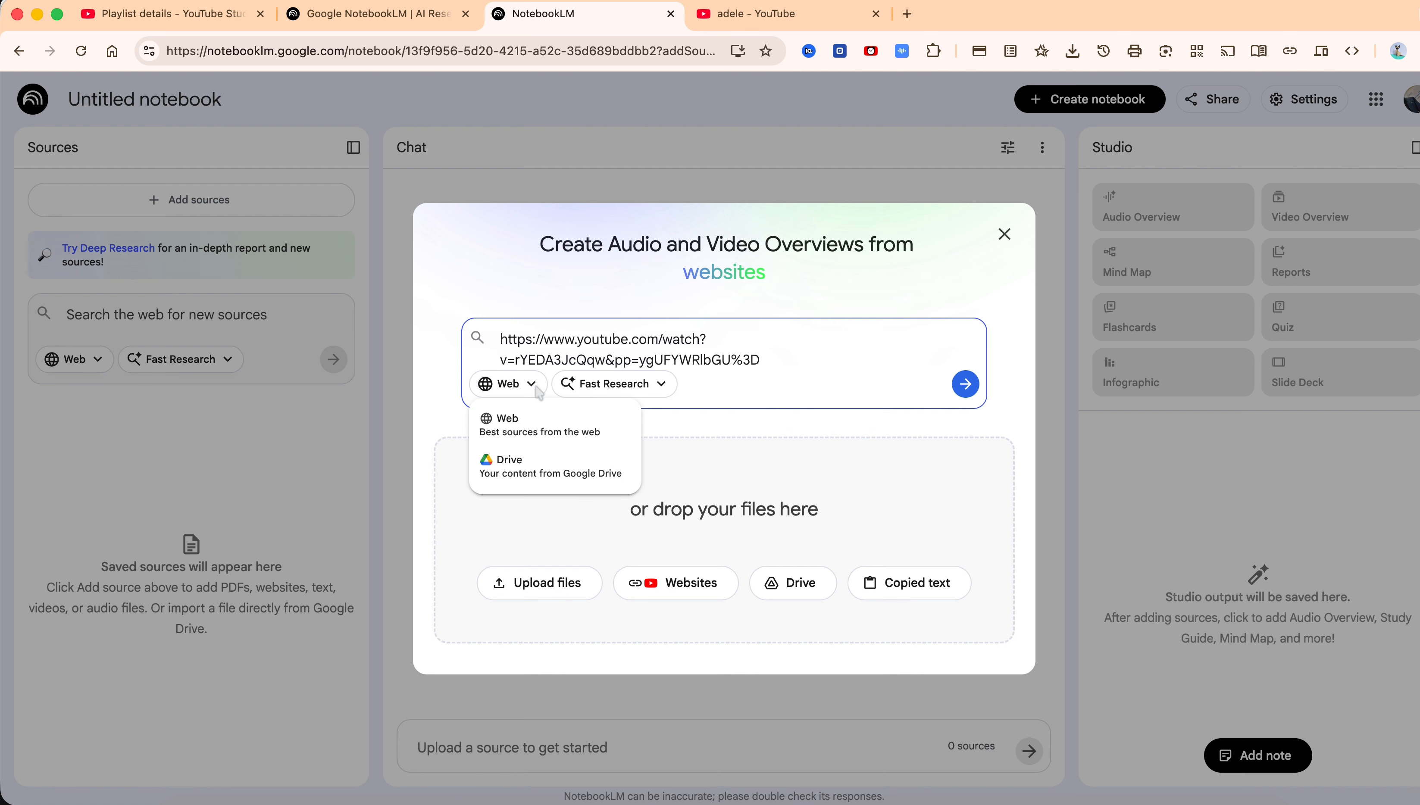
left_click(779, 445)
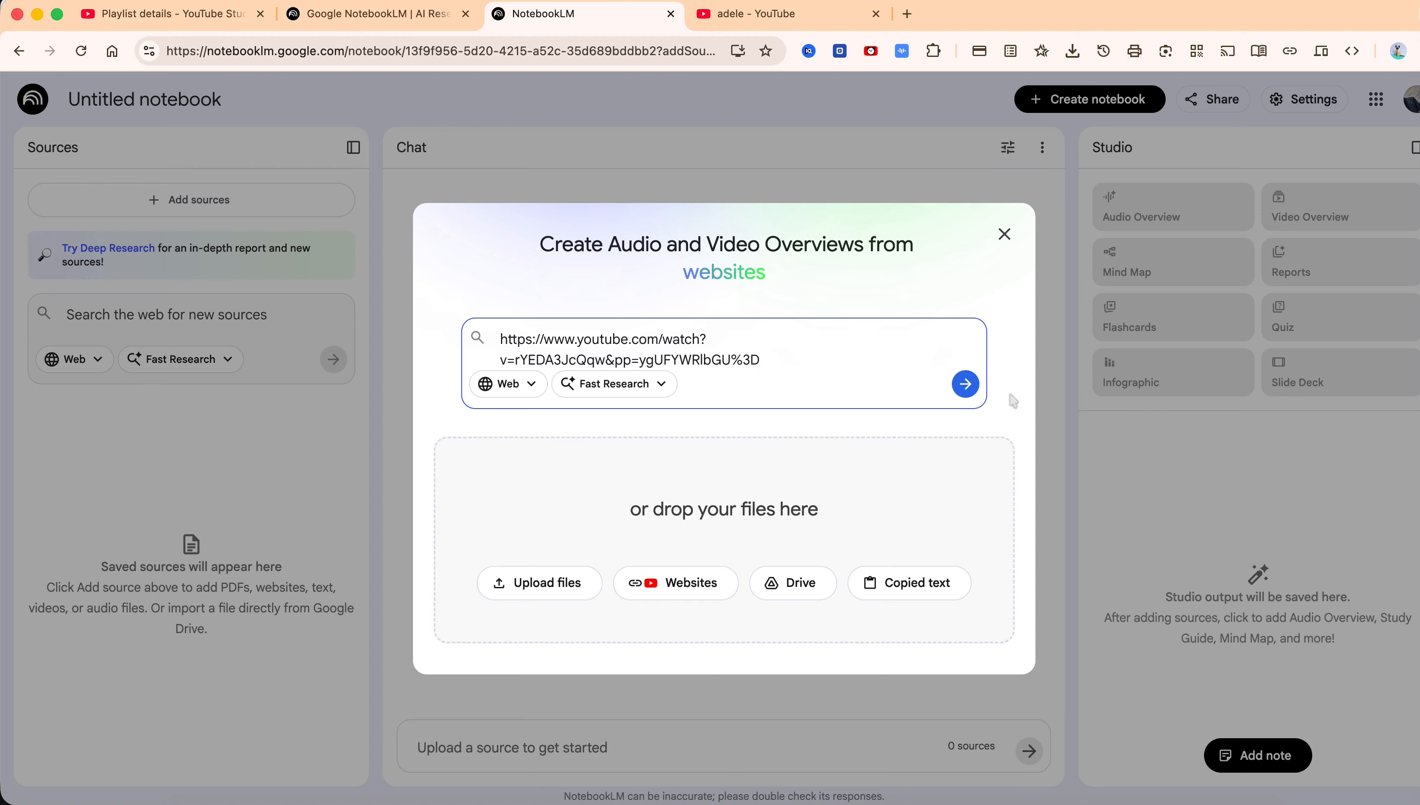
left_click(966, 386)
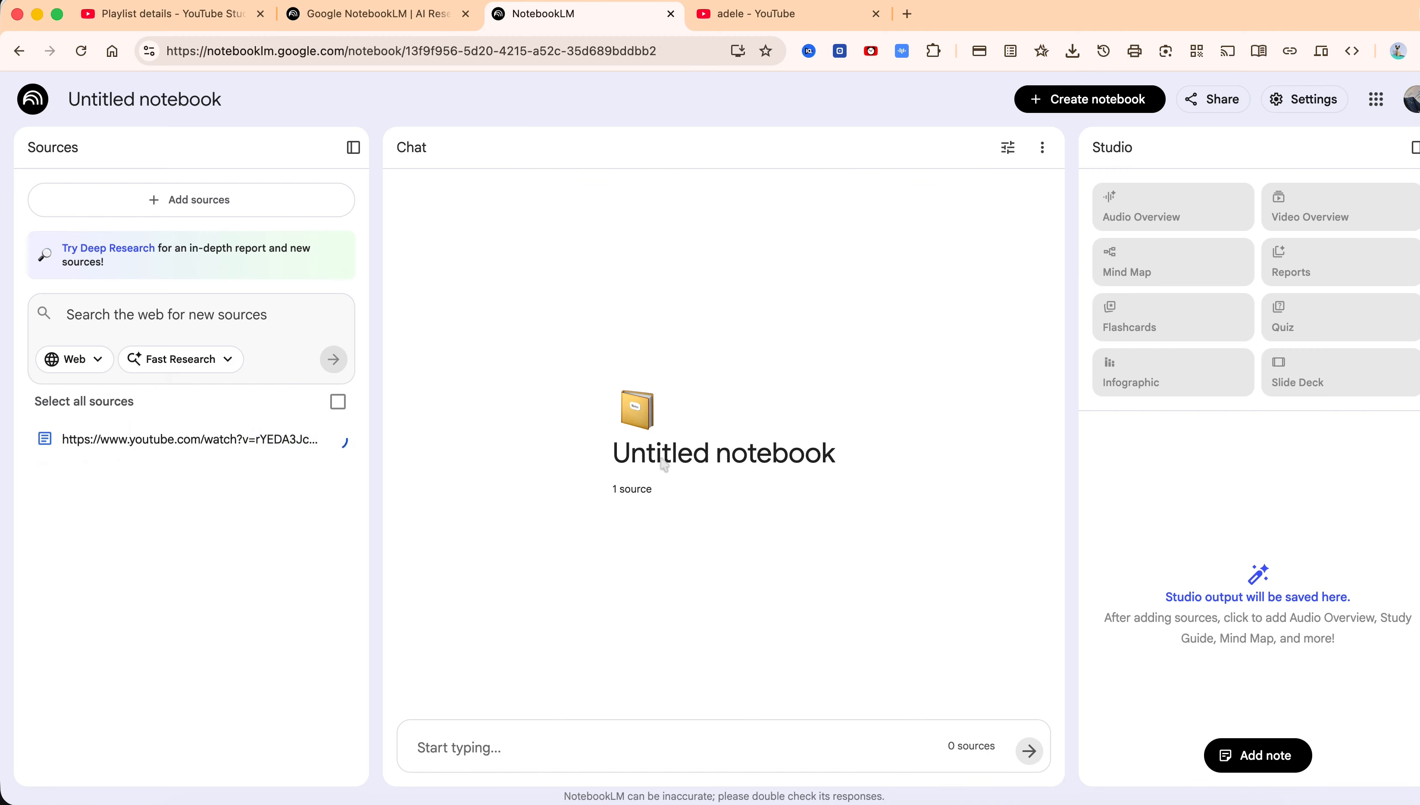
Send the chat message "let's talk" about the added source
left_click(611, 751)
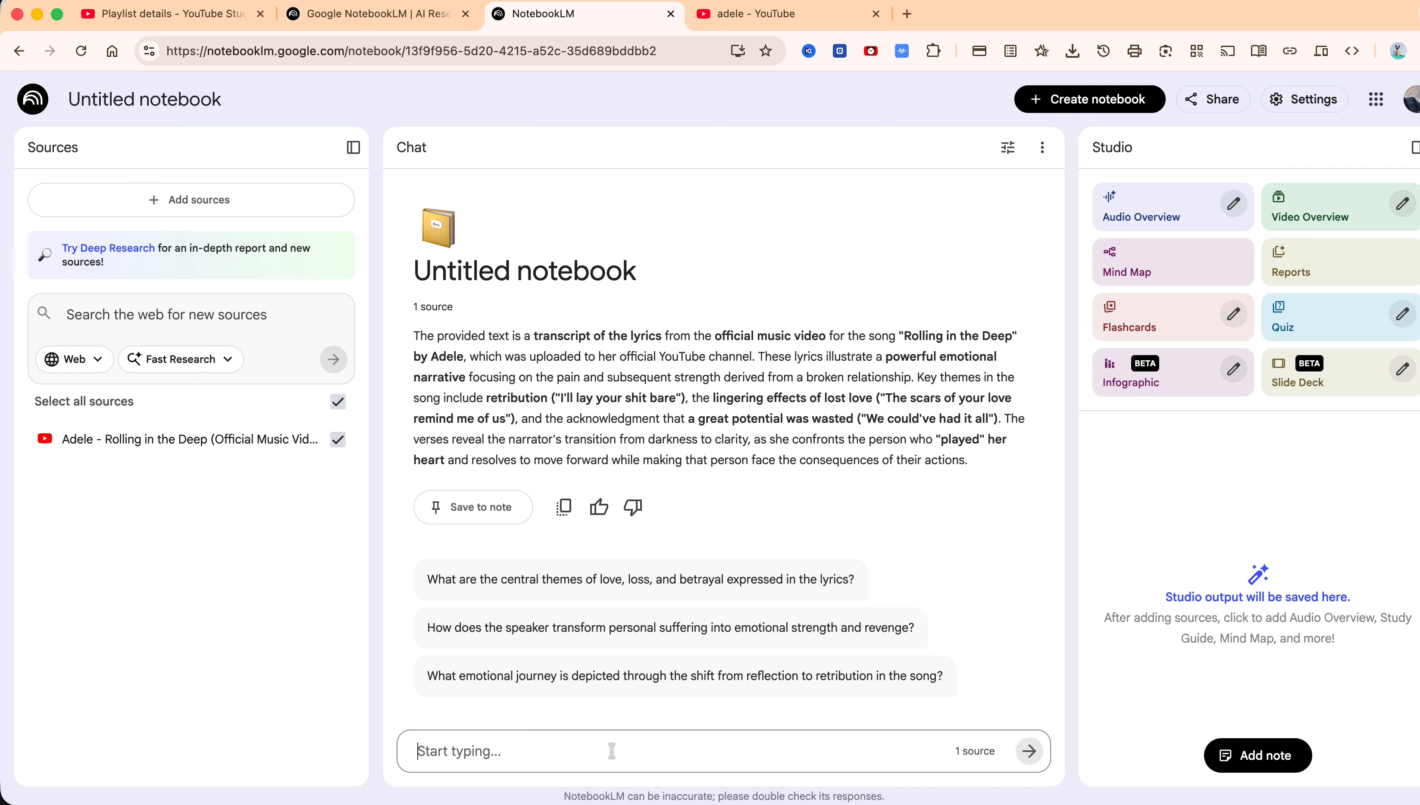
type("let's talk")
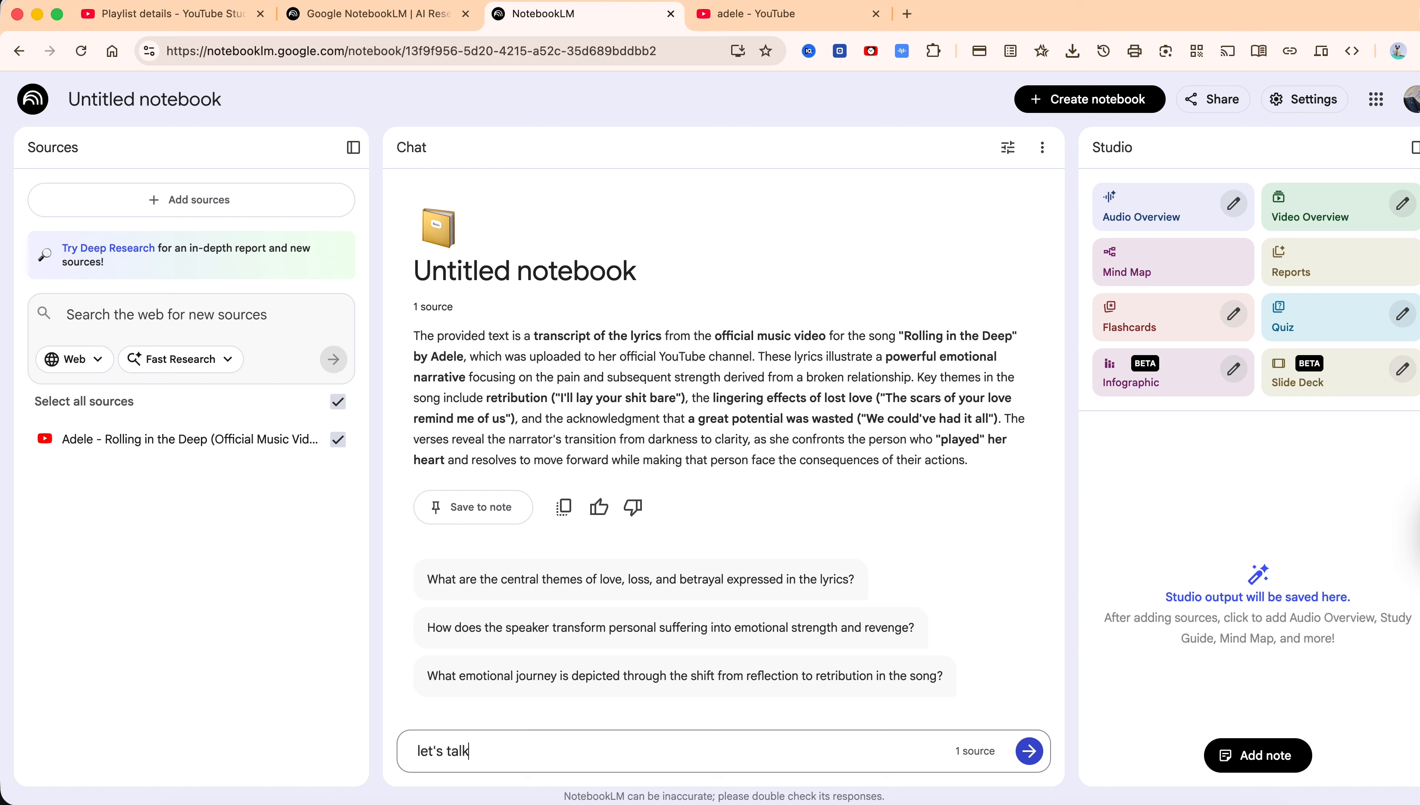
key("Return")
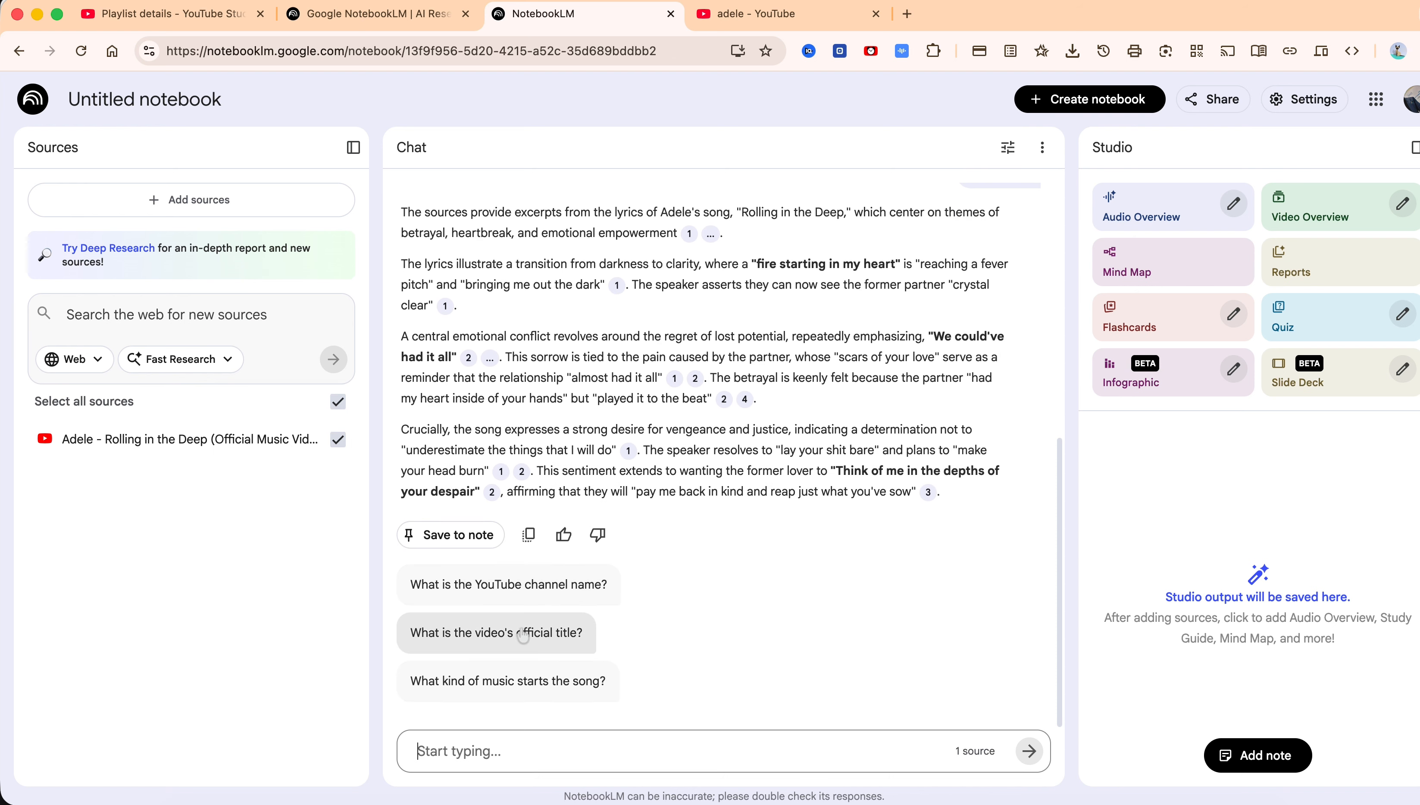
Ask several suggested questions about the song's opening music, singer, instrument, transcript source and official title
left_click(496, 690)
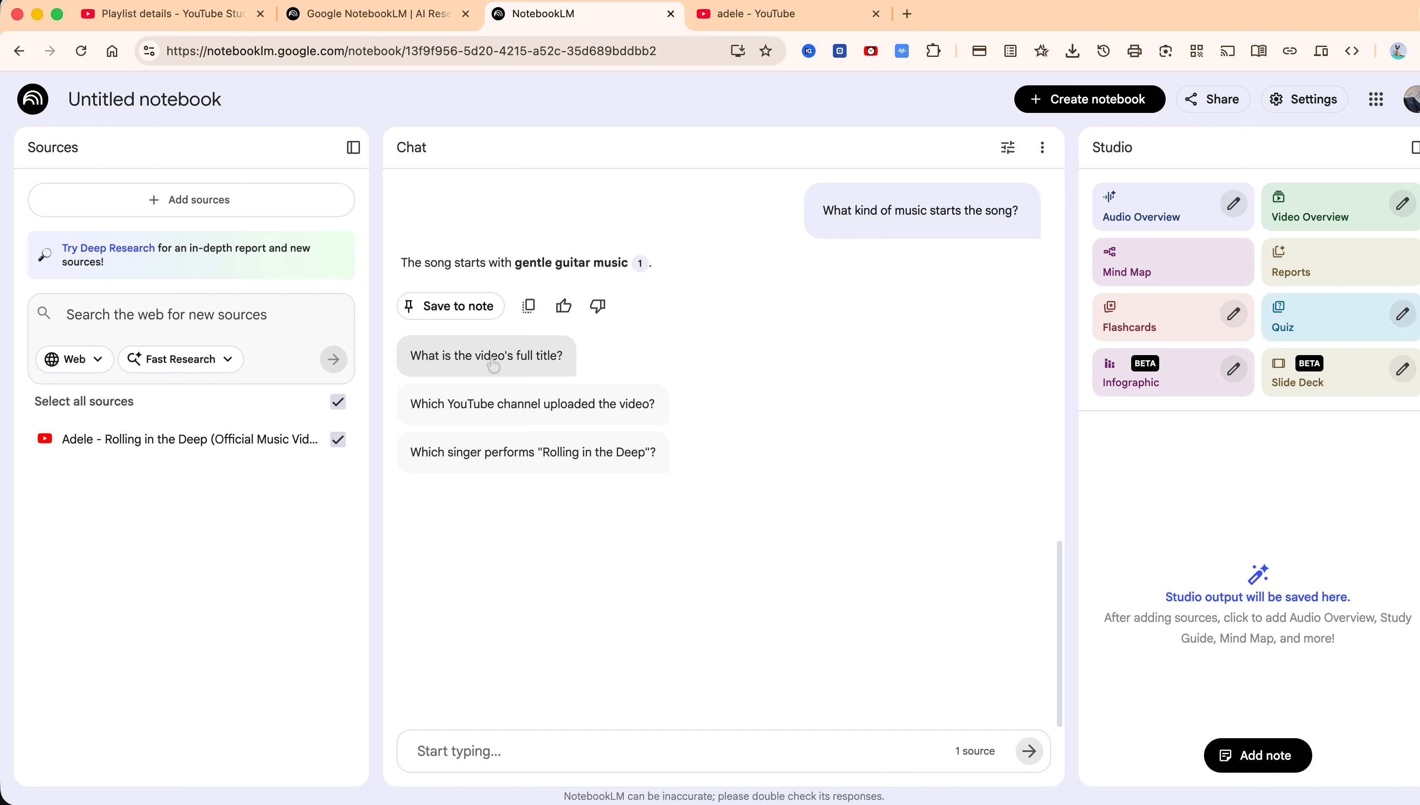
left_click(512, 454)
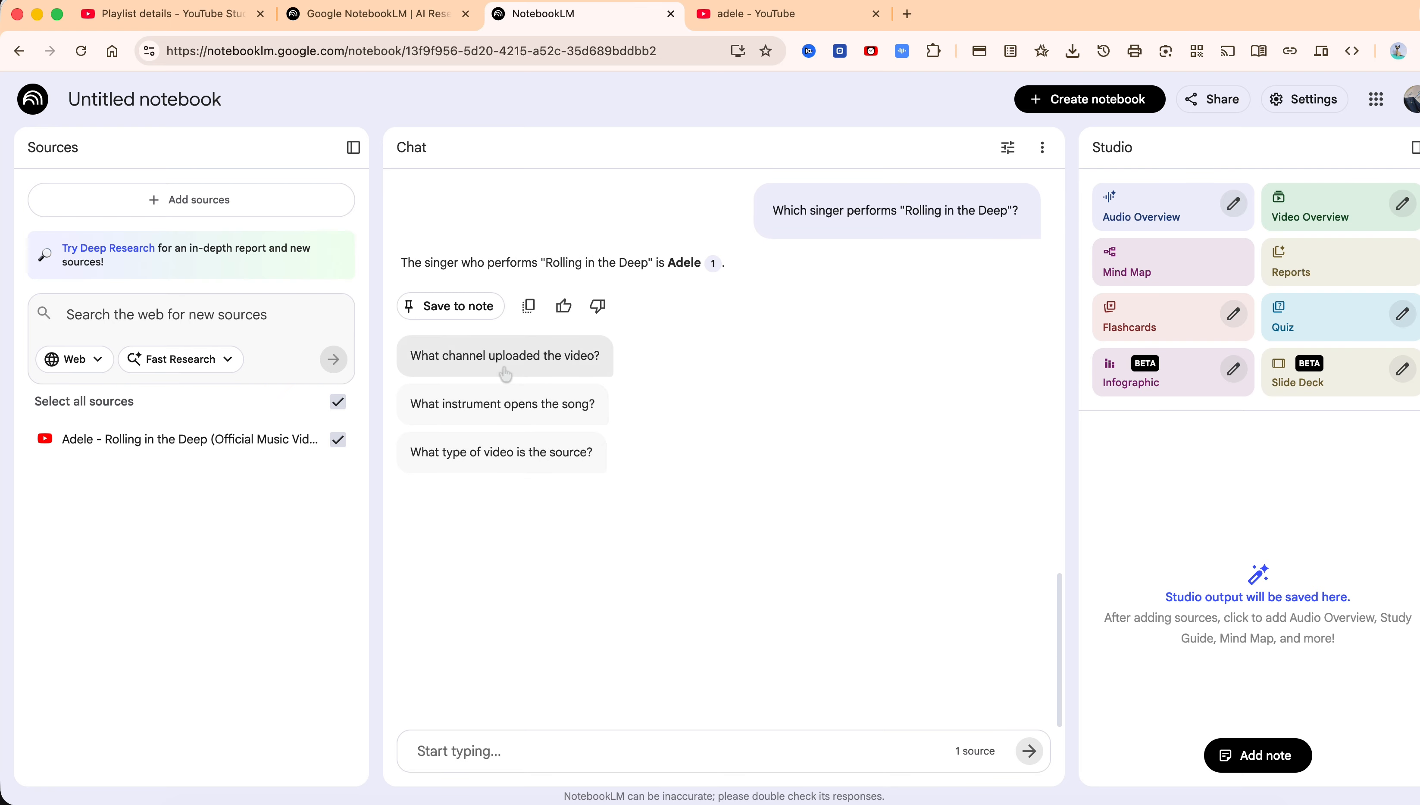
left_click(507, 404)
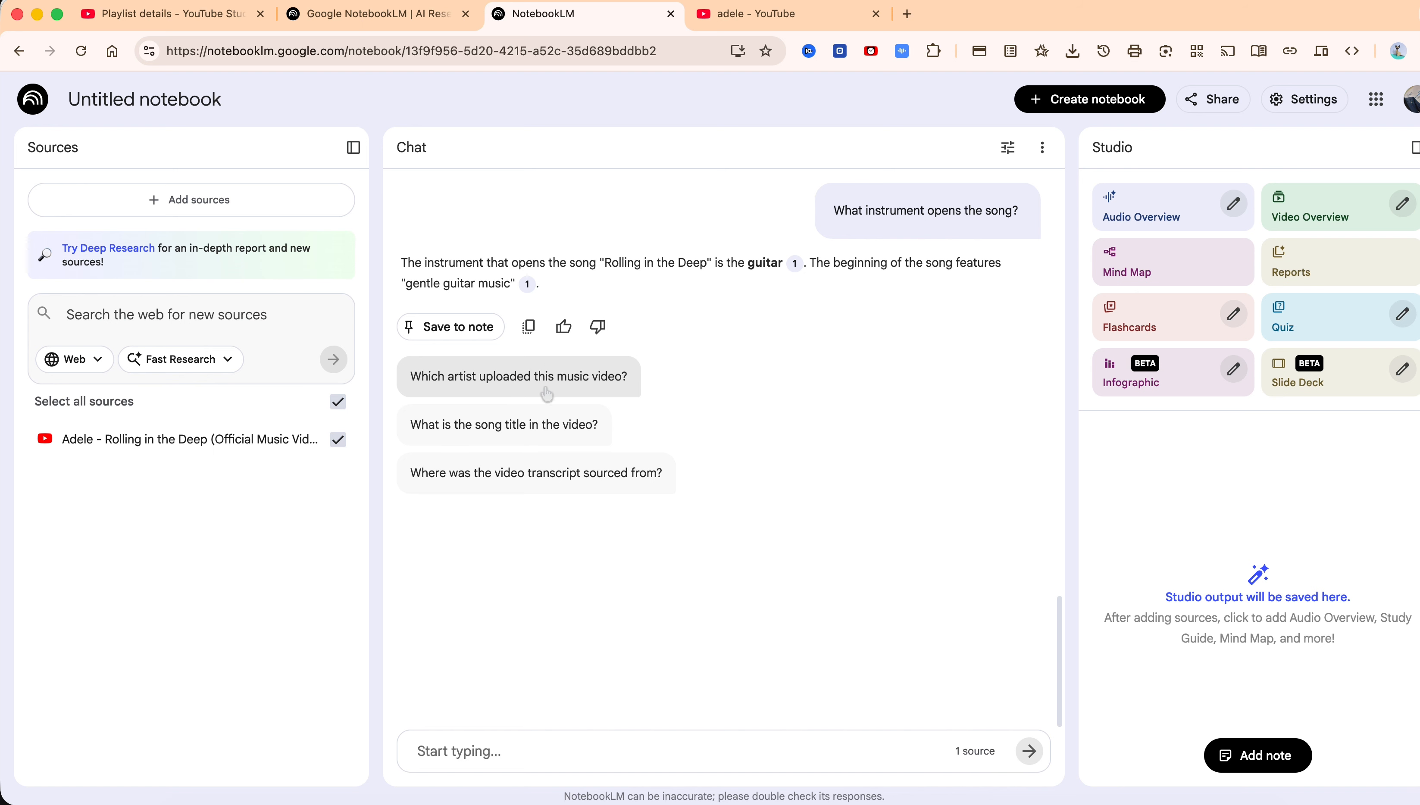
left_click(536, 476)
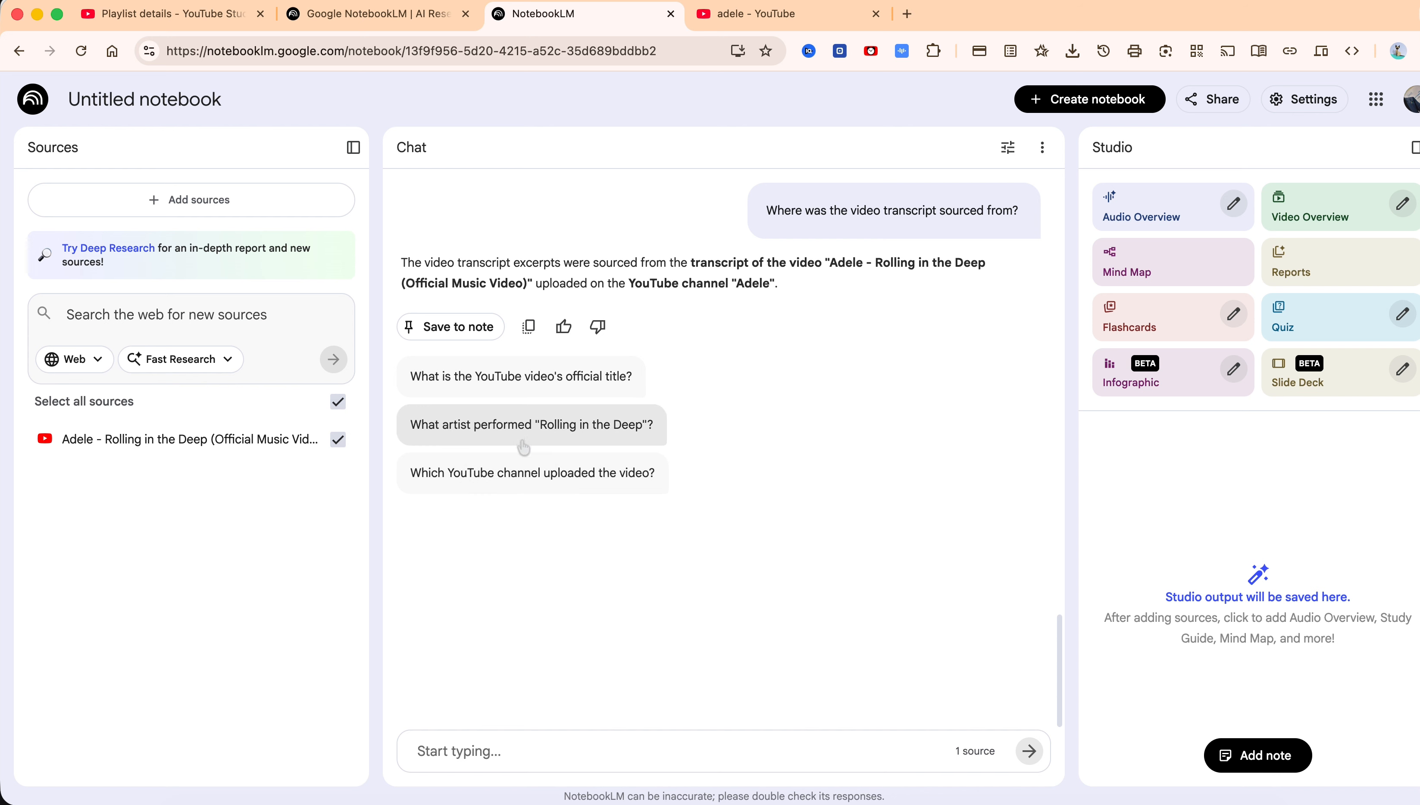
left_click(532, 376)
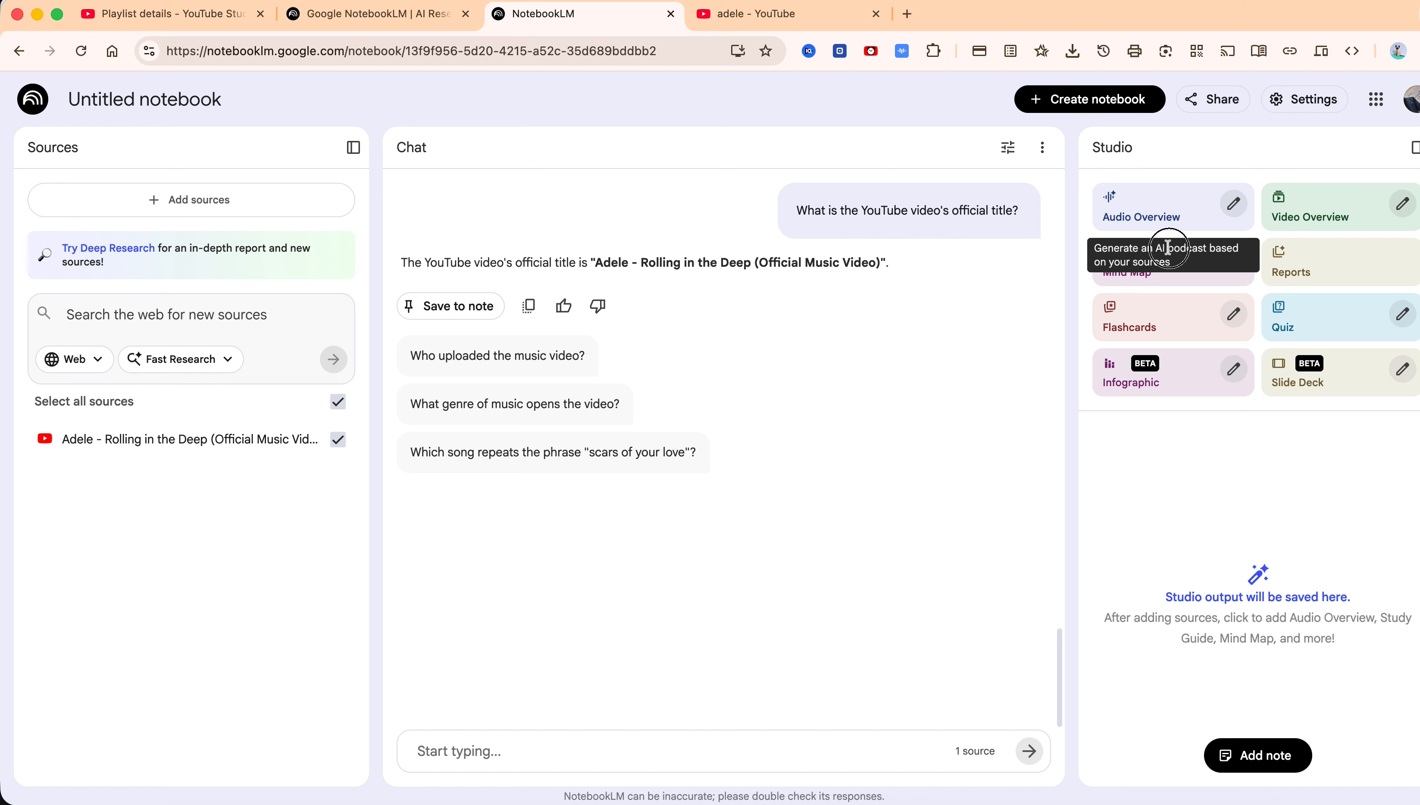
Generate an Audio Overview podcast based on the notebook's source
left_click_drag(1166, 248, 1211, 247)
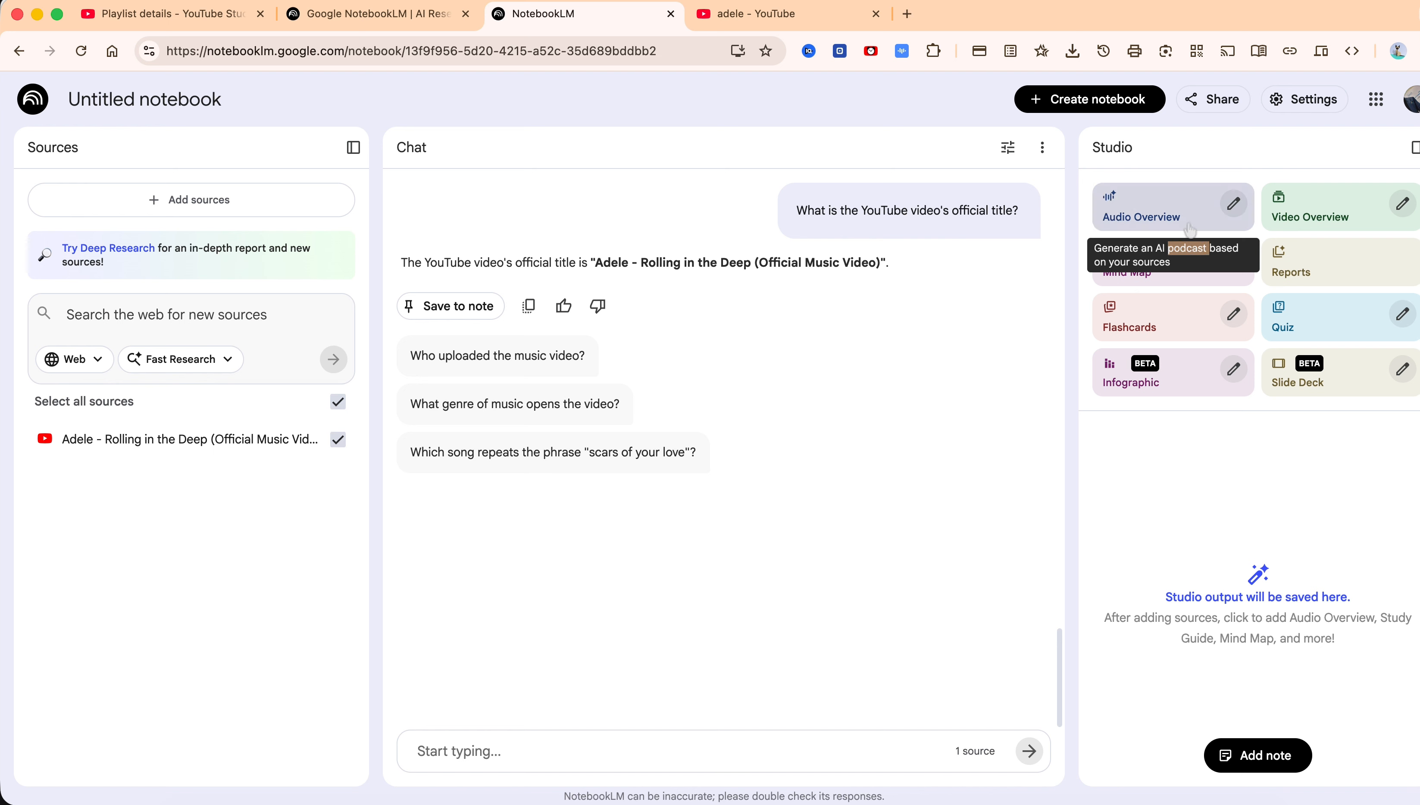
left_click(1147, 217)
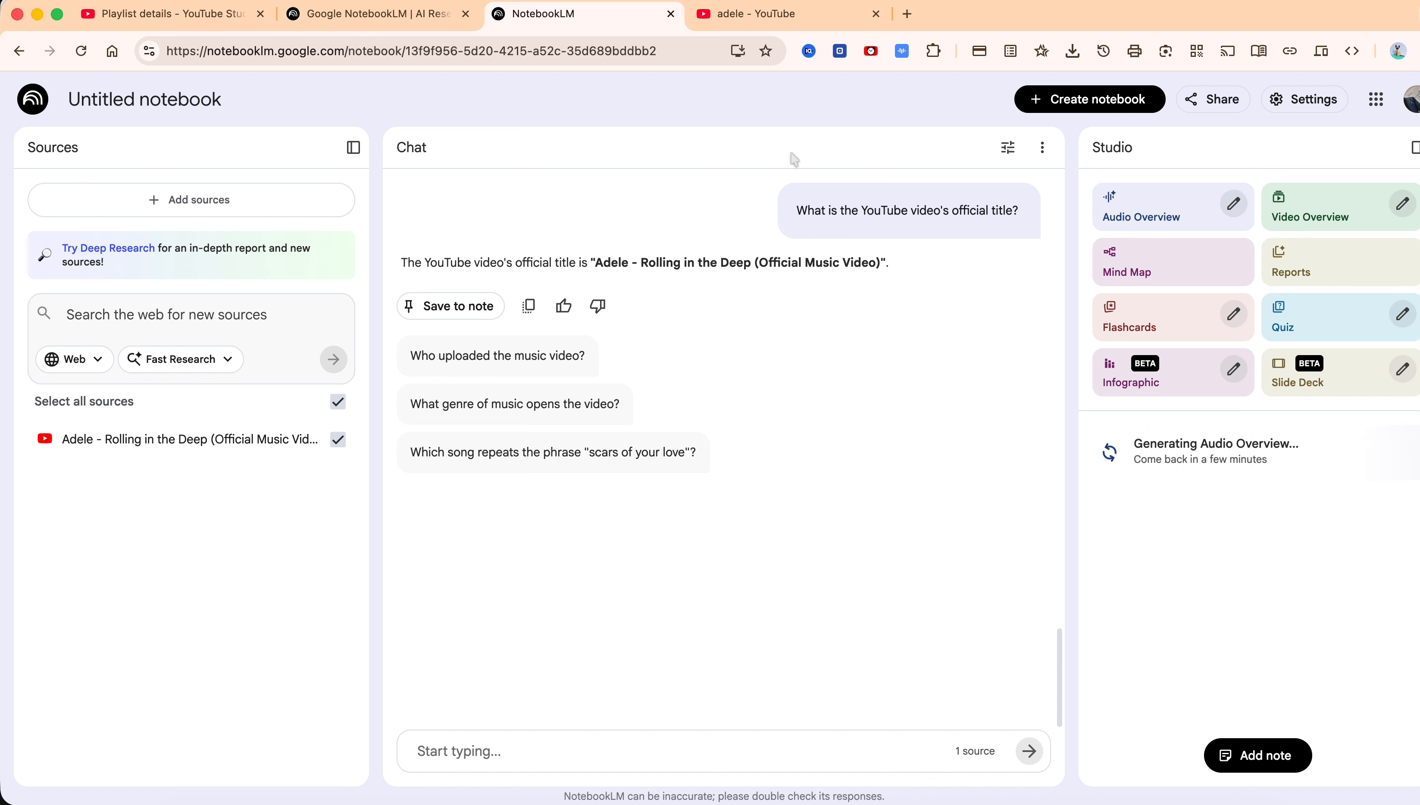
Switch to the YouTube results tab and close it
left_click(761, 14)
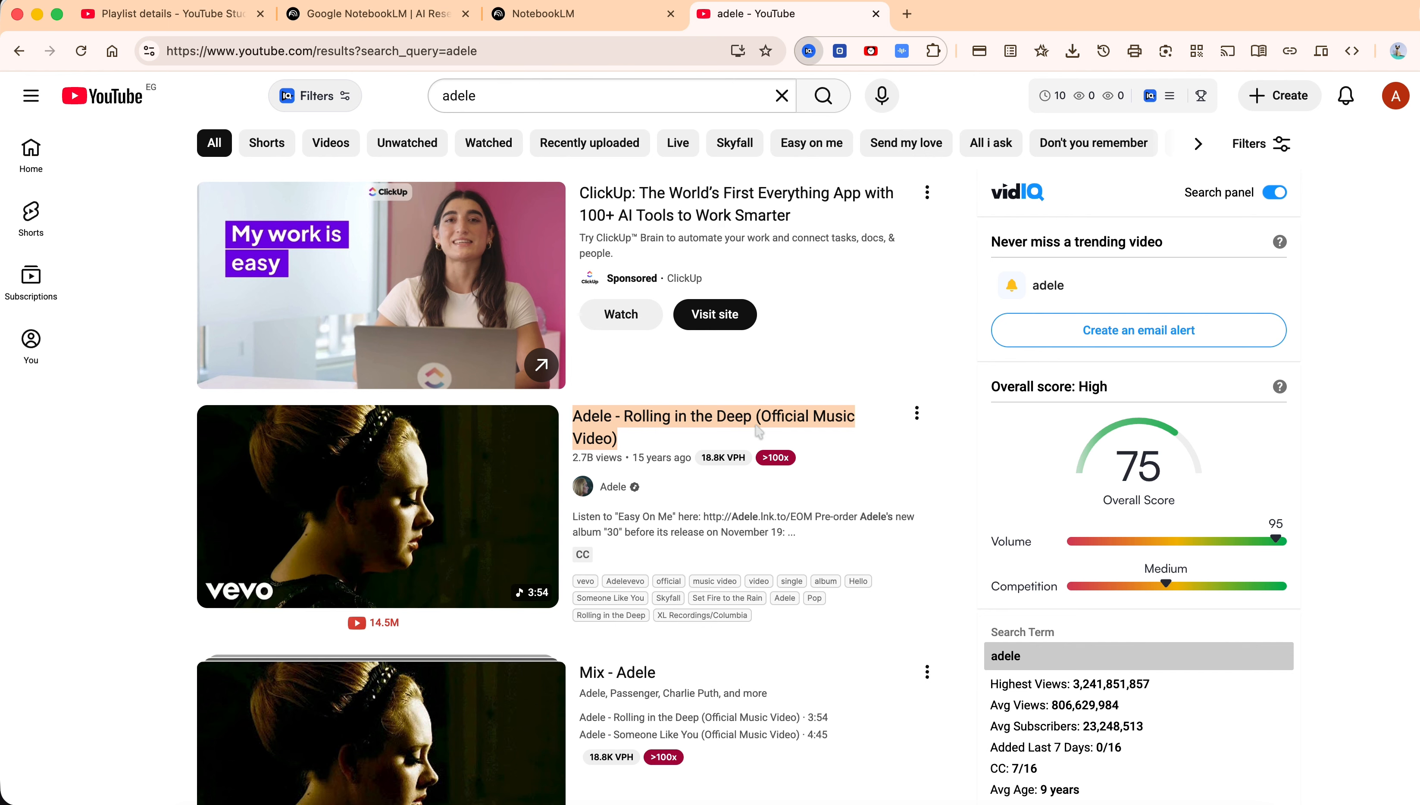
left_click(809, 51)
left_click(809, 52)
left_click(810, 51)
key("super+w")
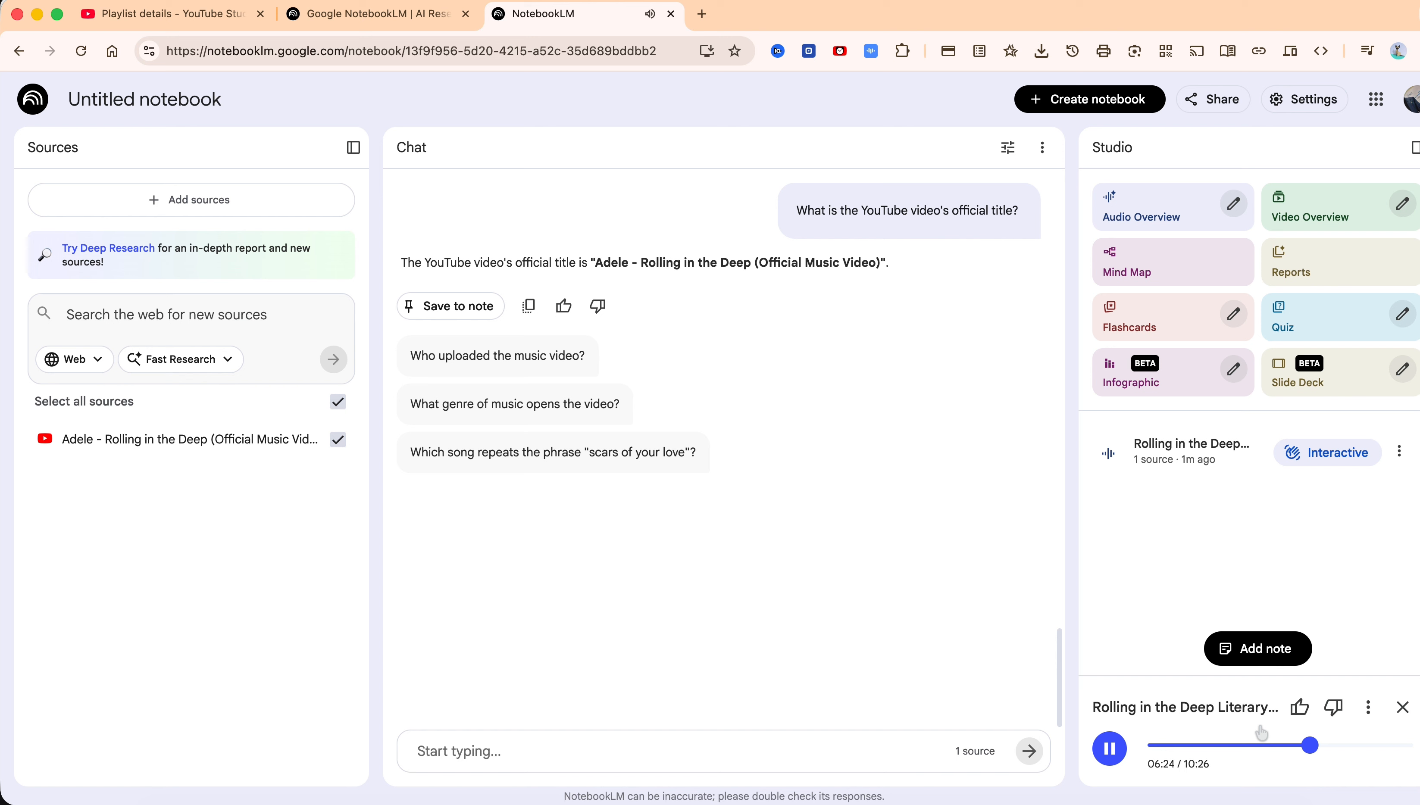
Rate the playing audio overview as a good discussion
left_click(1297, 709)
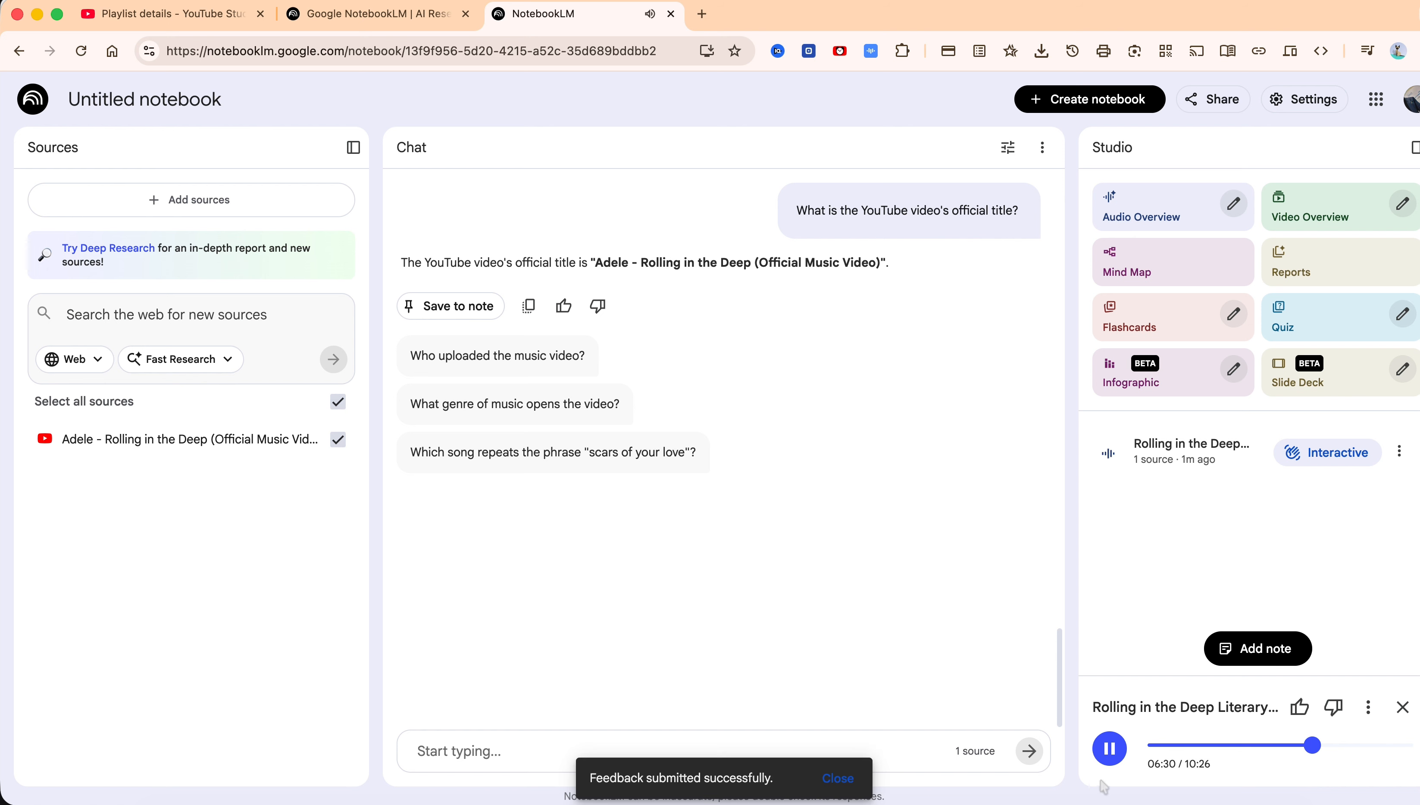
left_click(1368, 707)
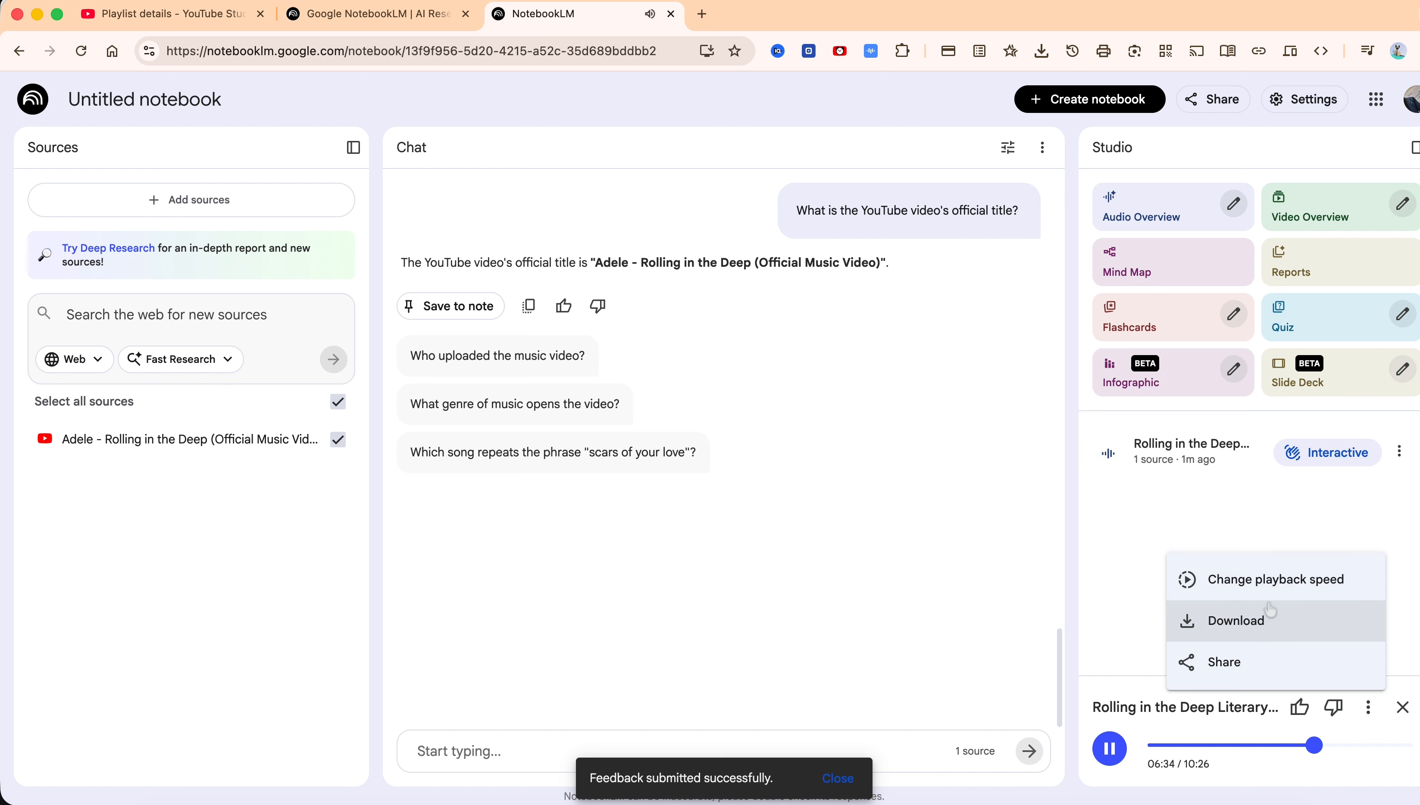
mouse_move(1262, 586)
left_click(1129, 580)
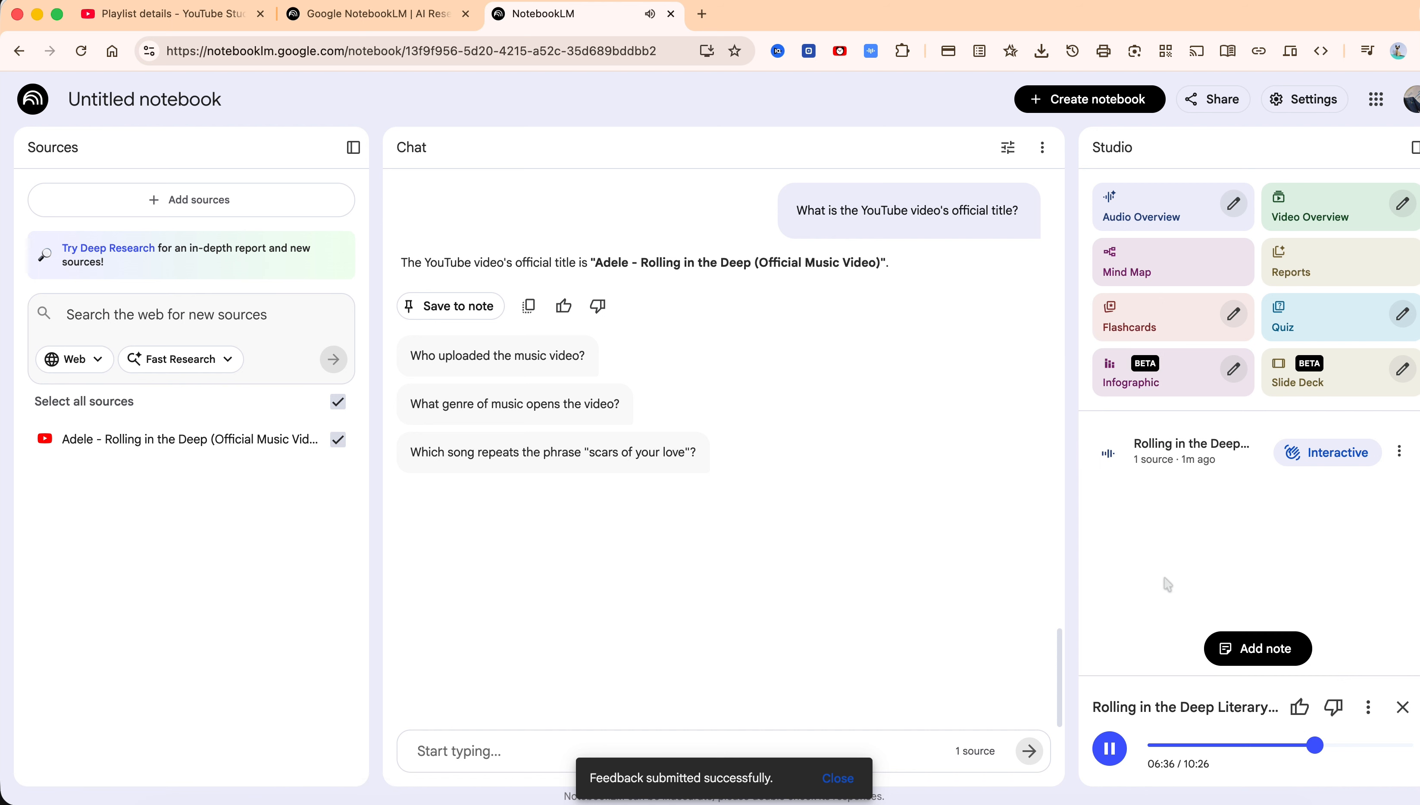
Set the audio overview's playback speed to 1.0x and download the audio file
left_click(1368, 708)
mouse_move(1263, 580)
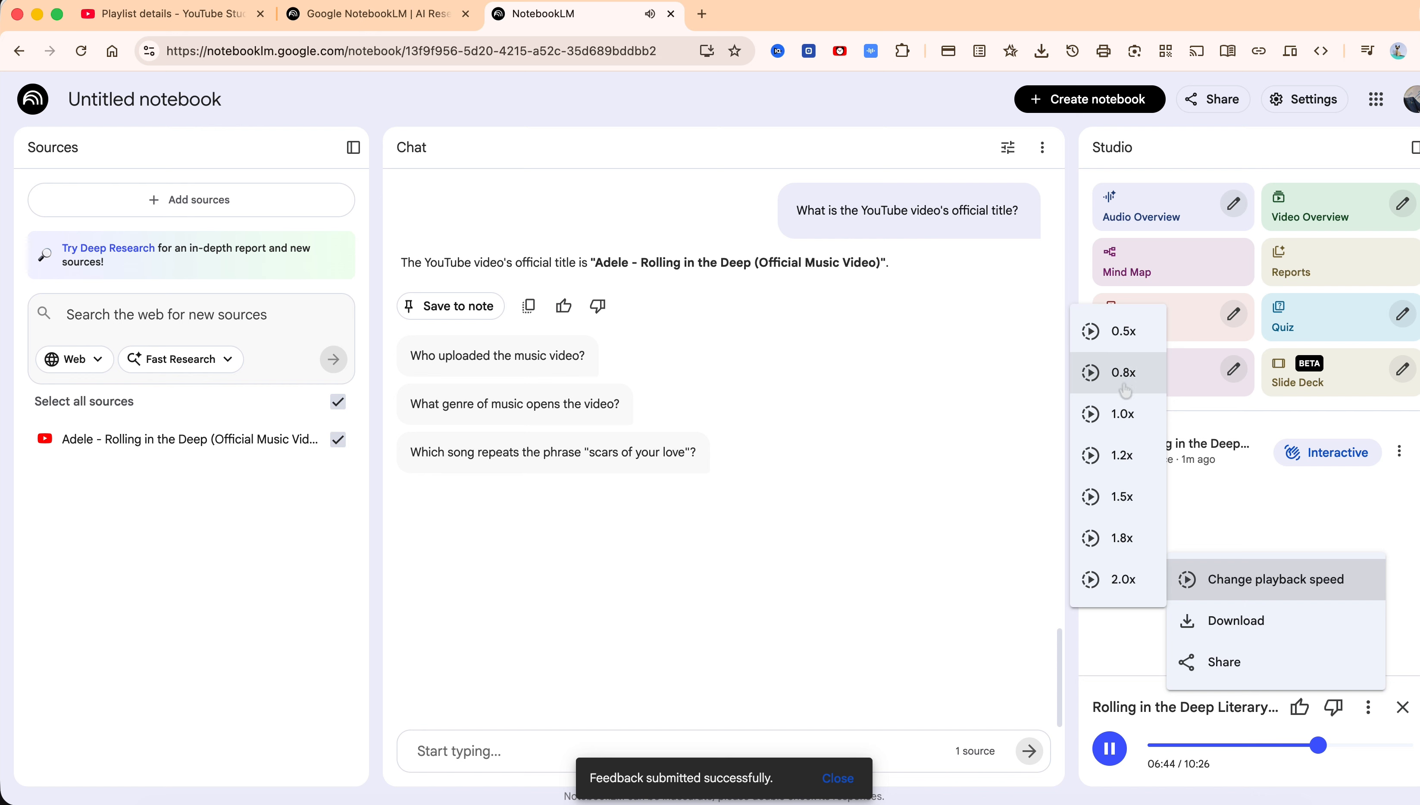
left_click(1120, 414)
left_click(1358, 711)
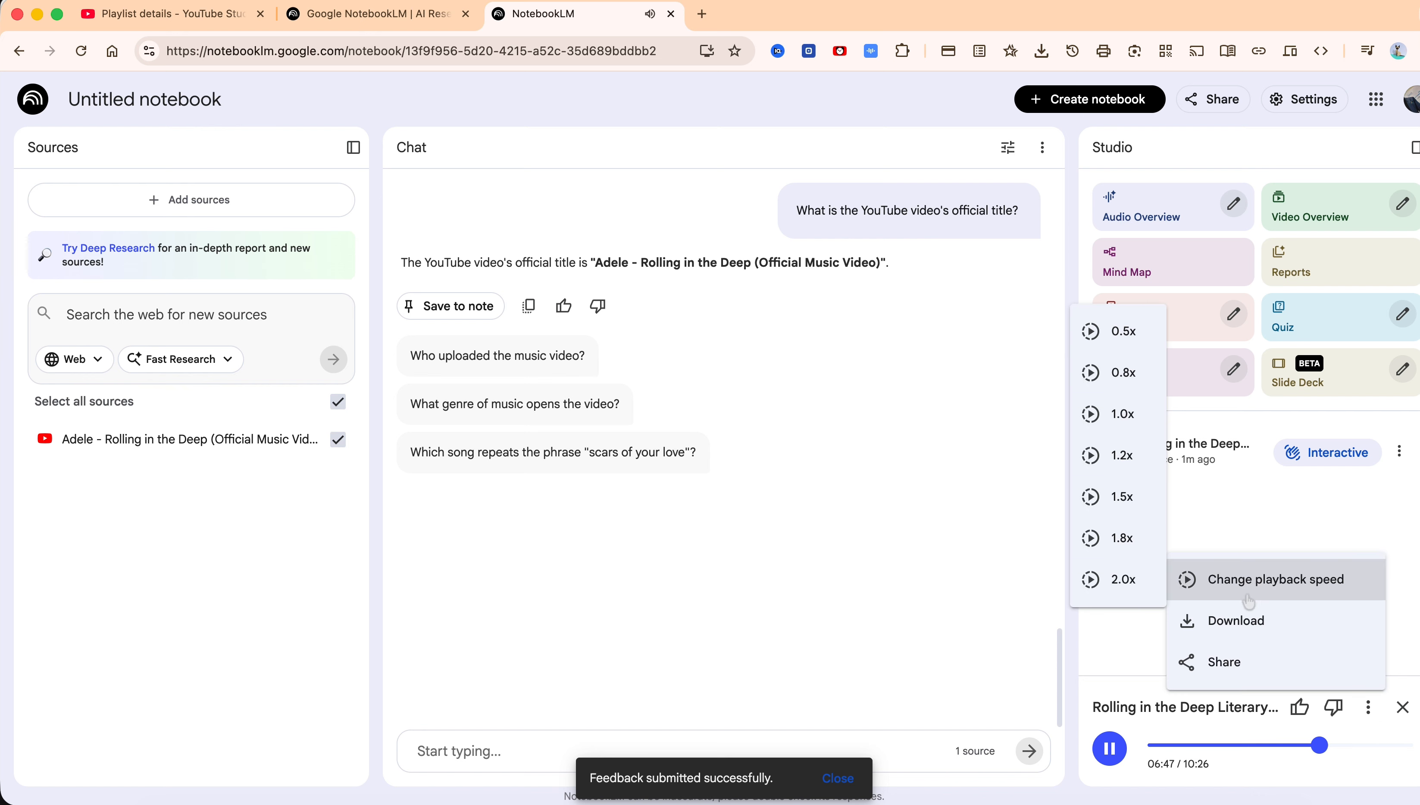
left_click(1212, 620)
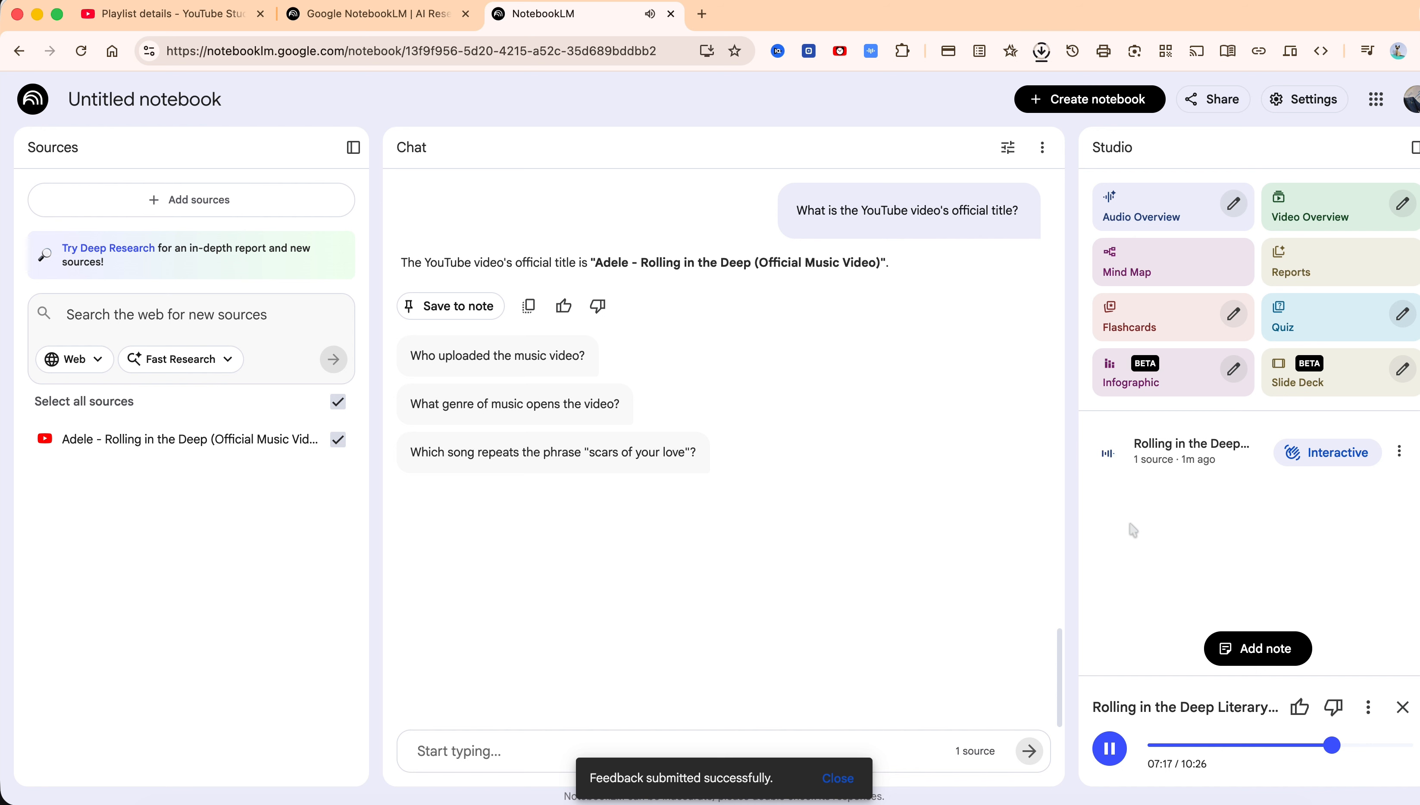
Ask a series of suggested questions about the lyrics, opening music, transcript origin and YouTube channel name
left_click(482, 748)
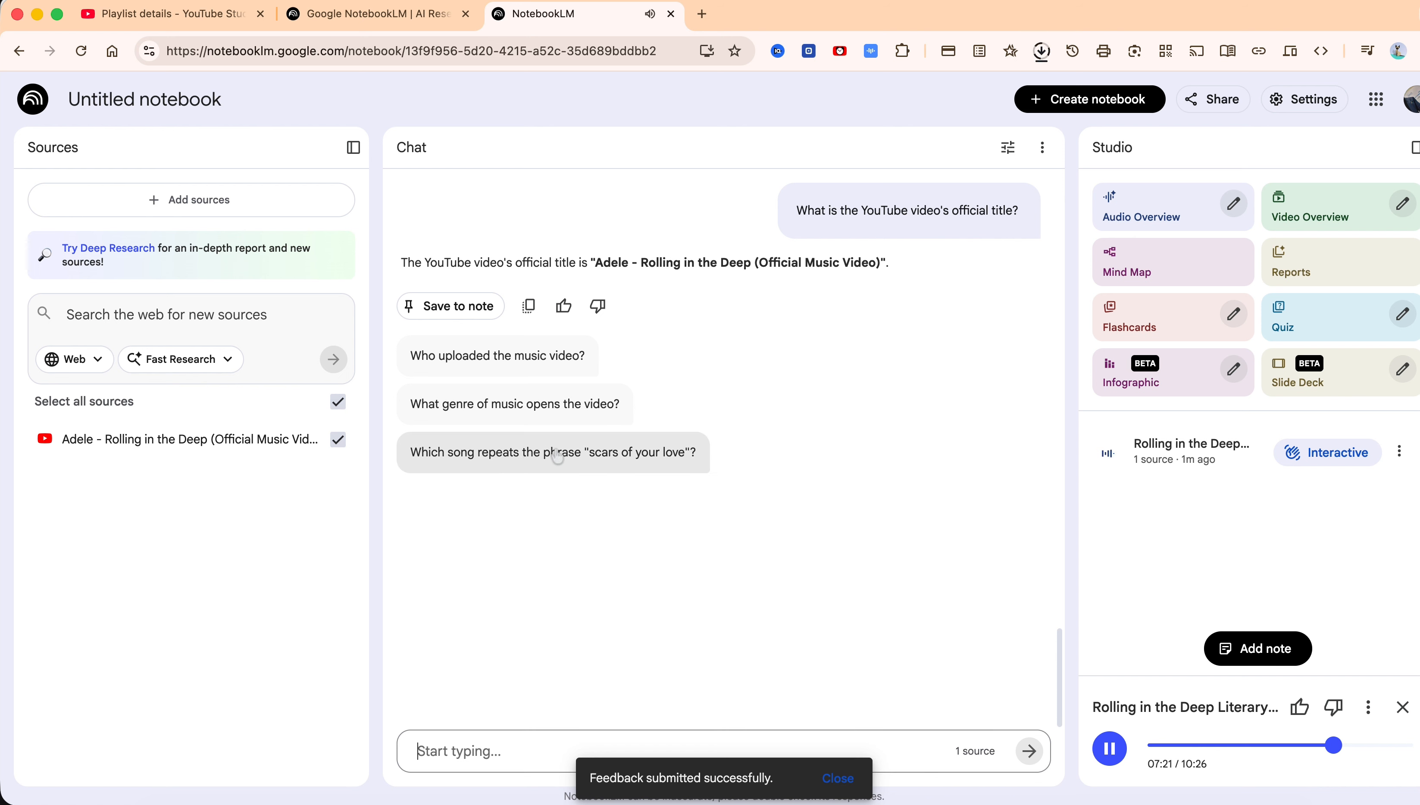
left_click(588, 457)
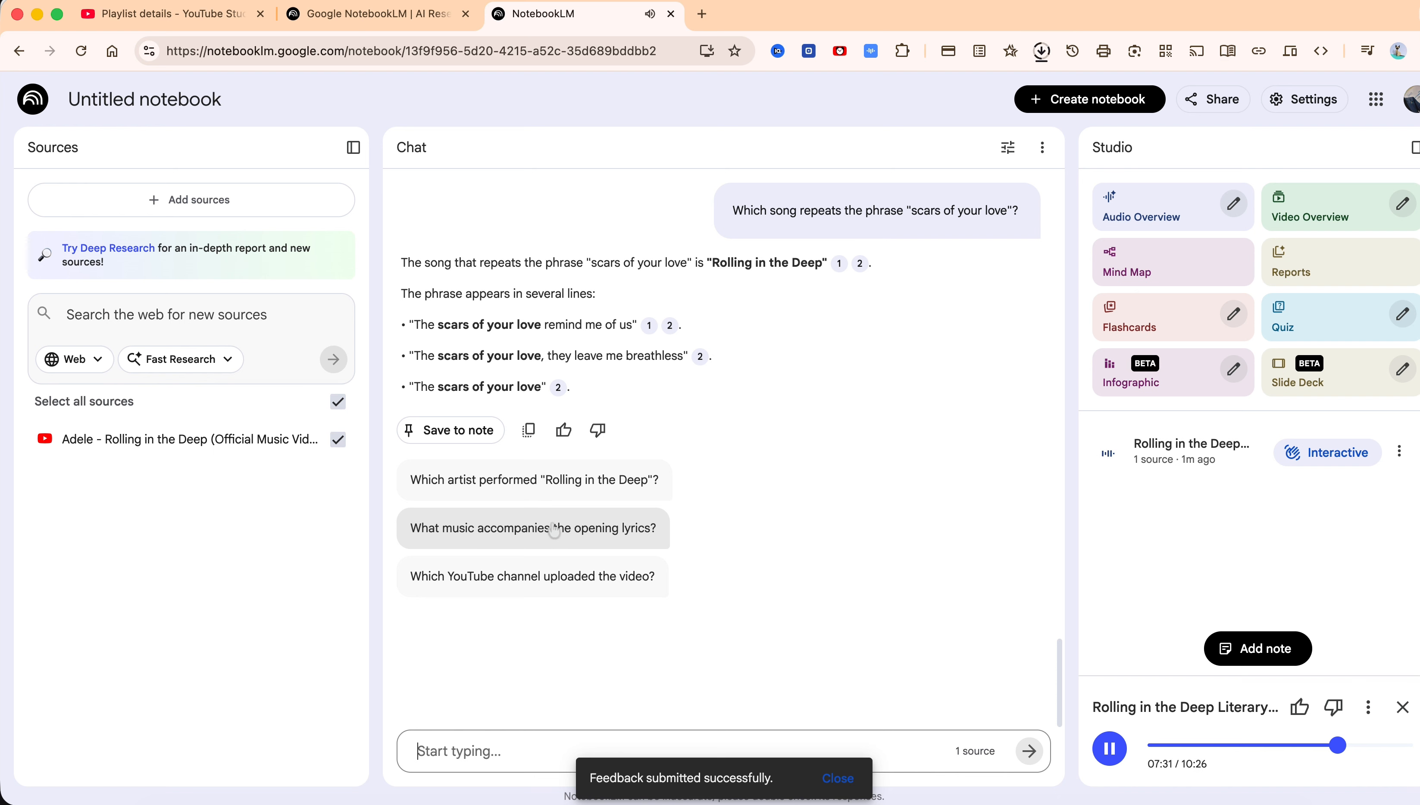
left_click(586, 530)
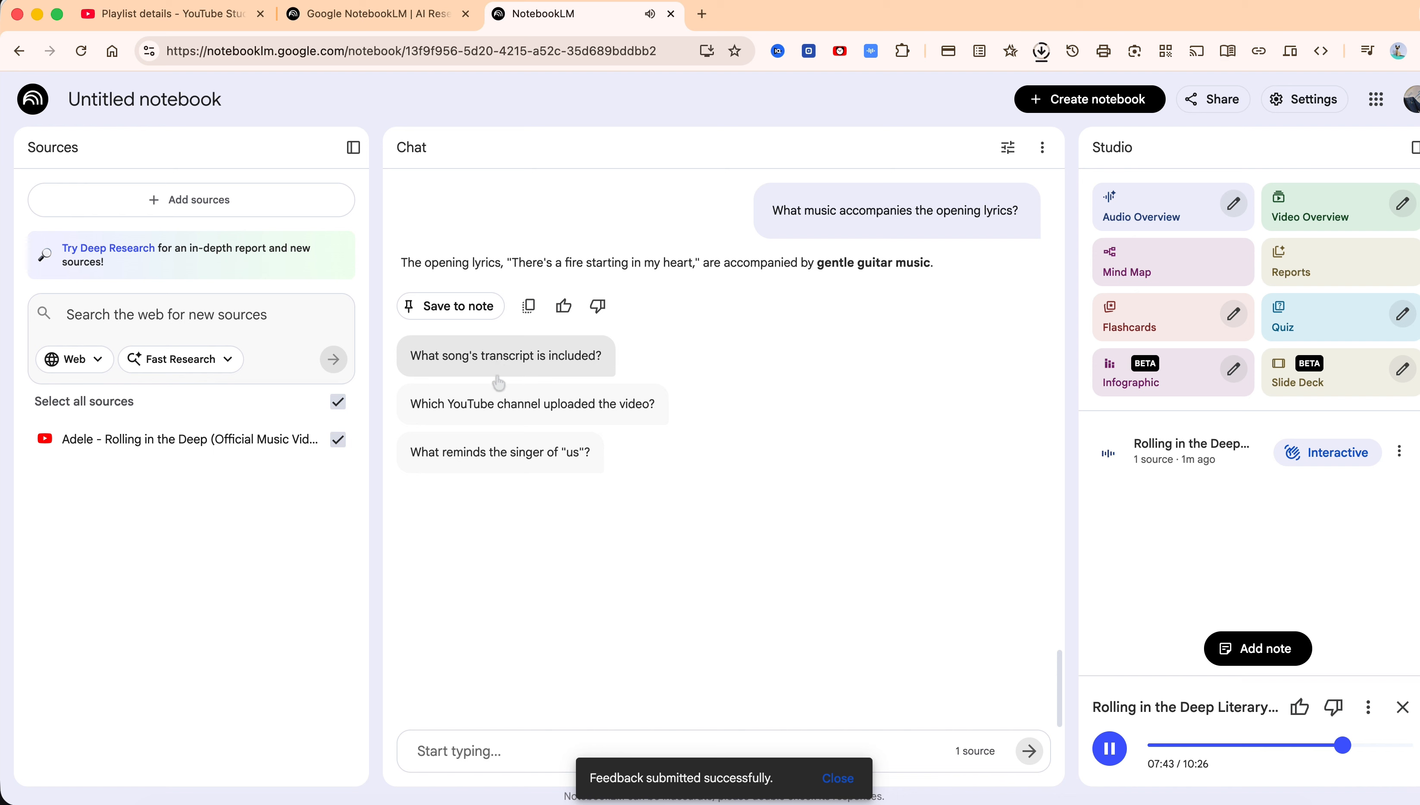
left_click(558, 463)
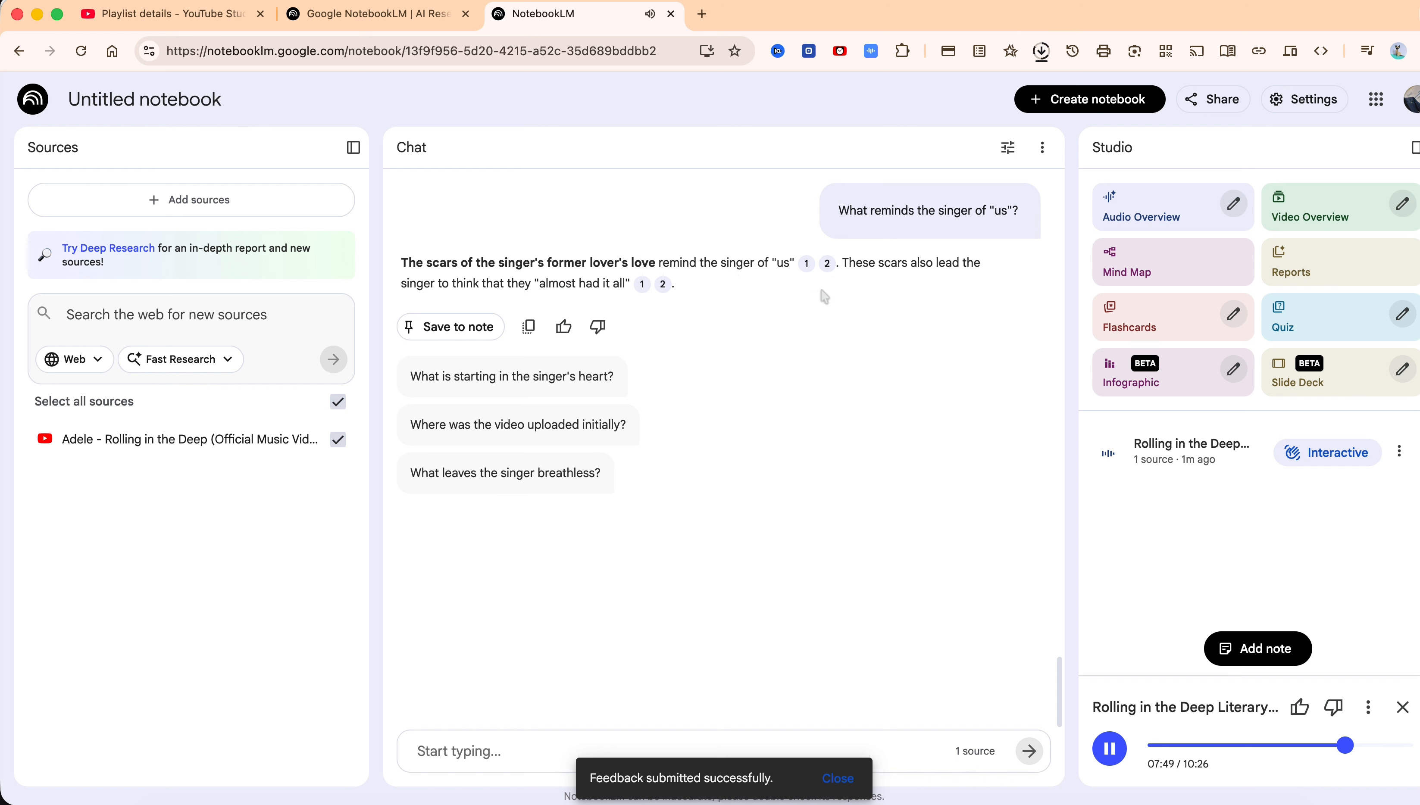
left_click(474, 484)
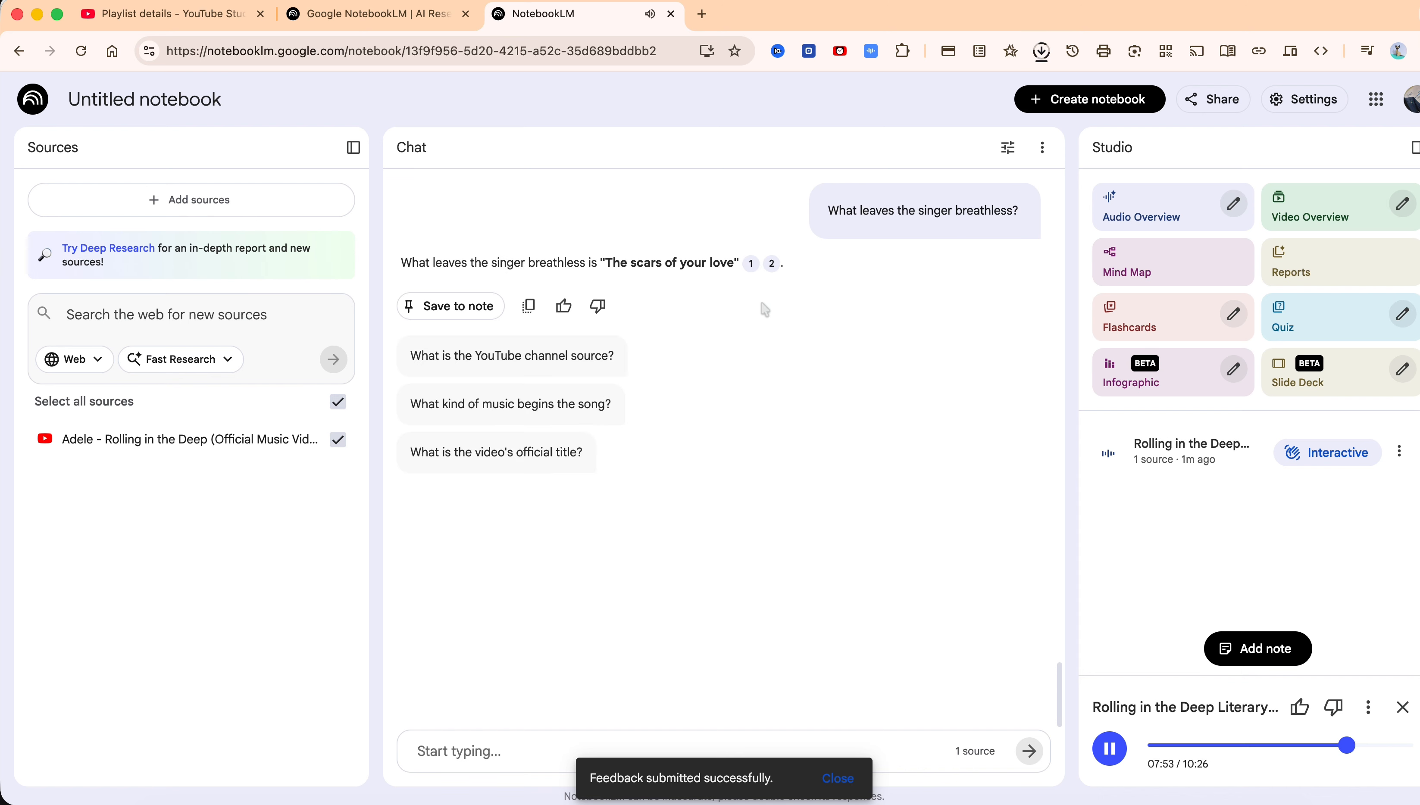
left_click(506, 402)
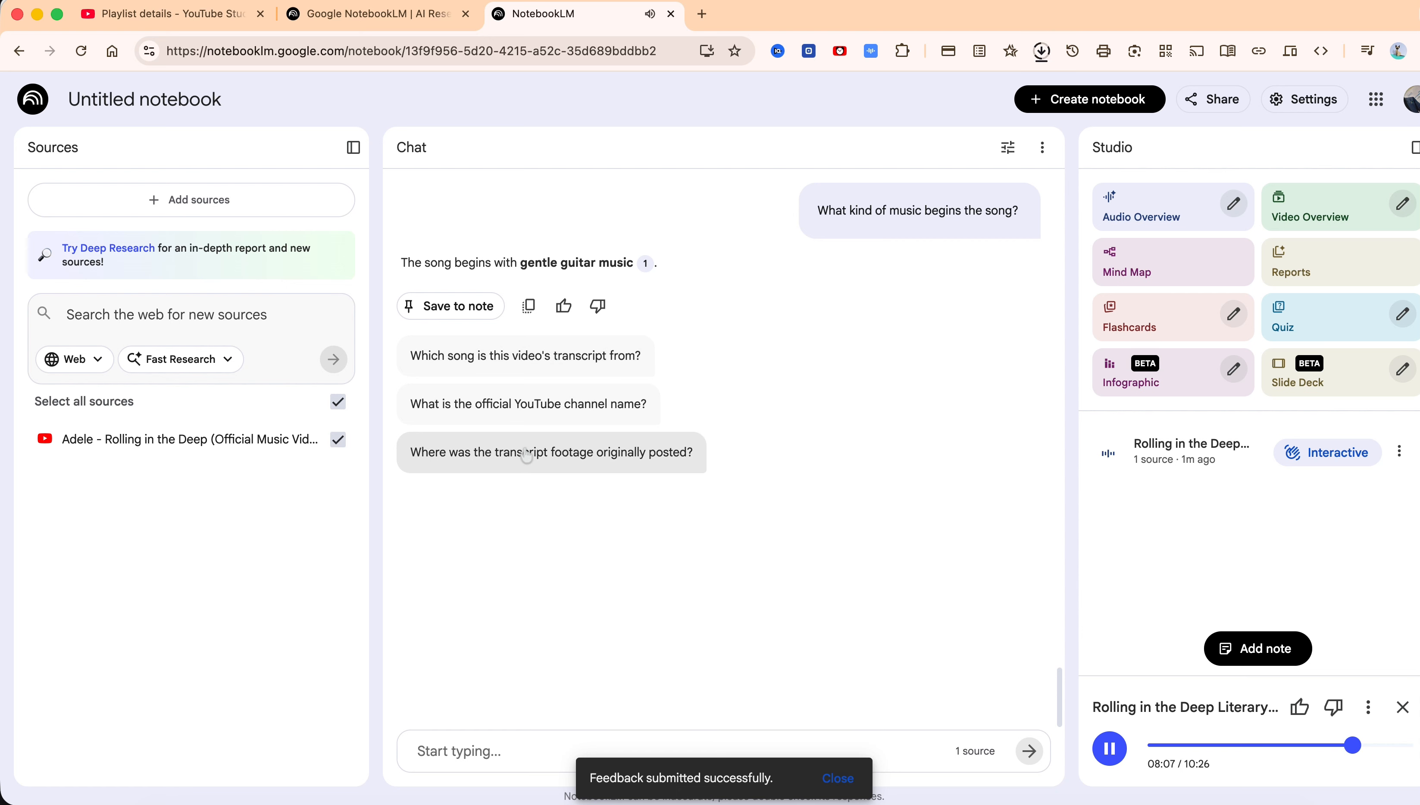
left_click(513, 465)
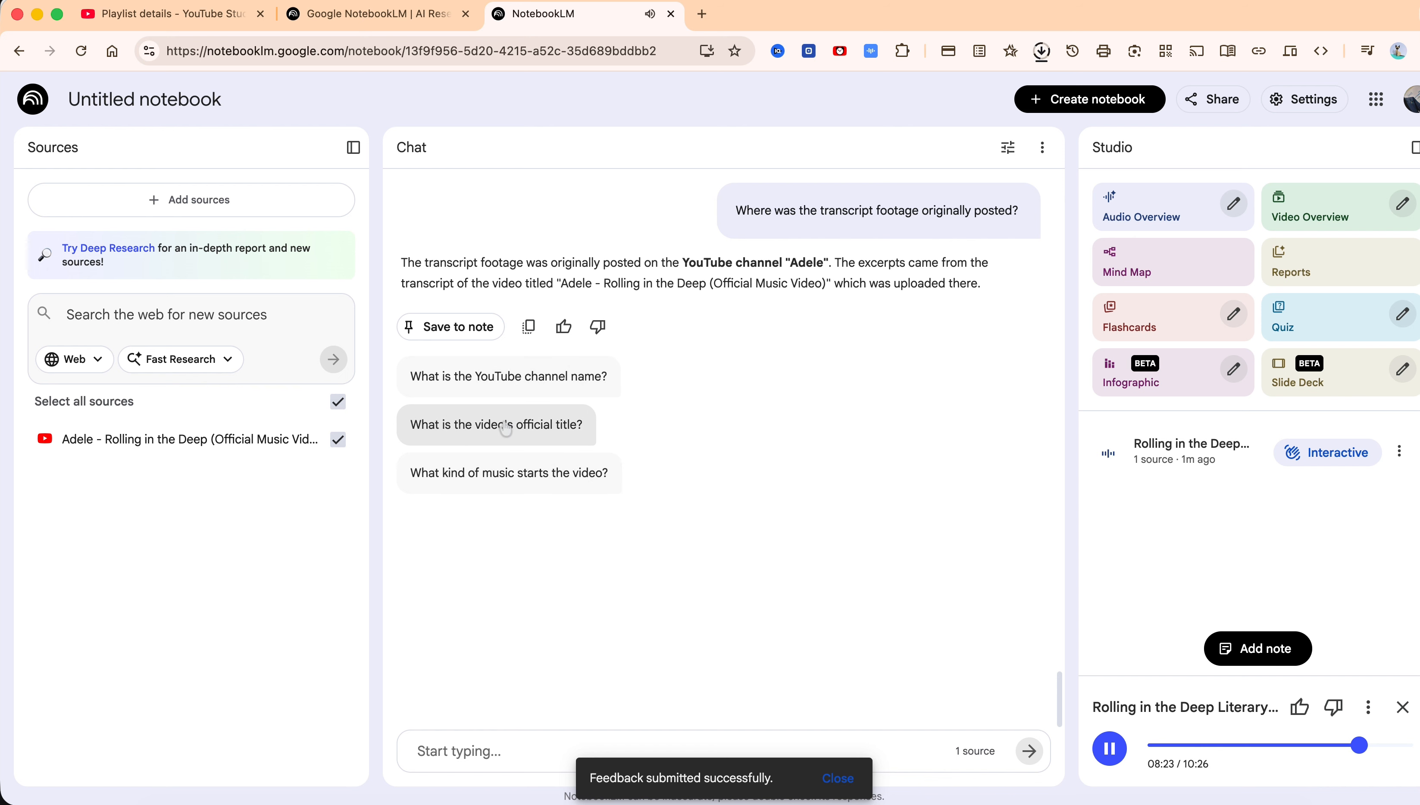
left_click(510, 377)
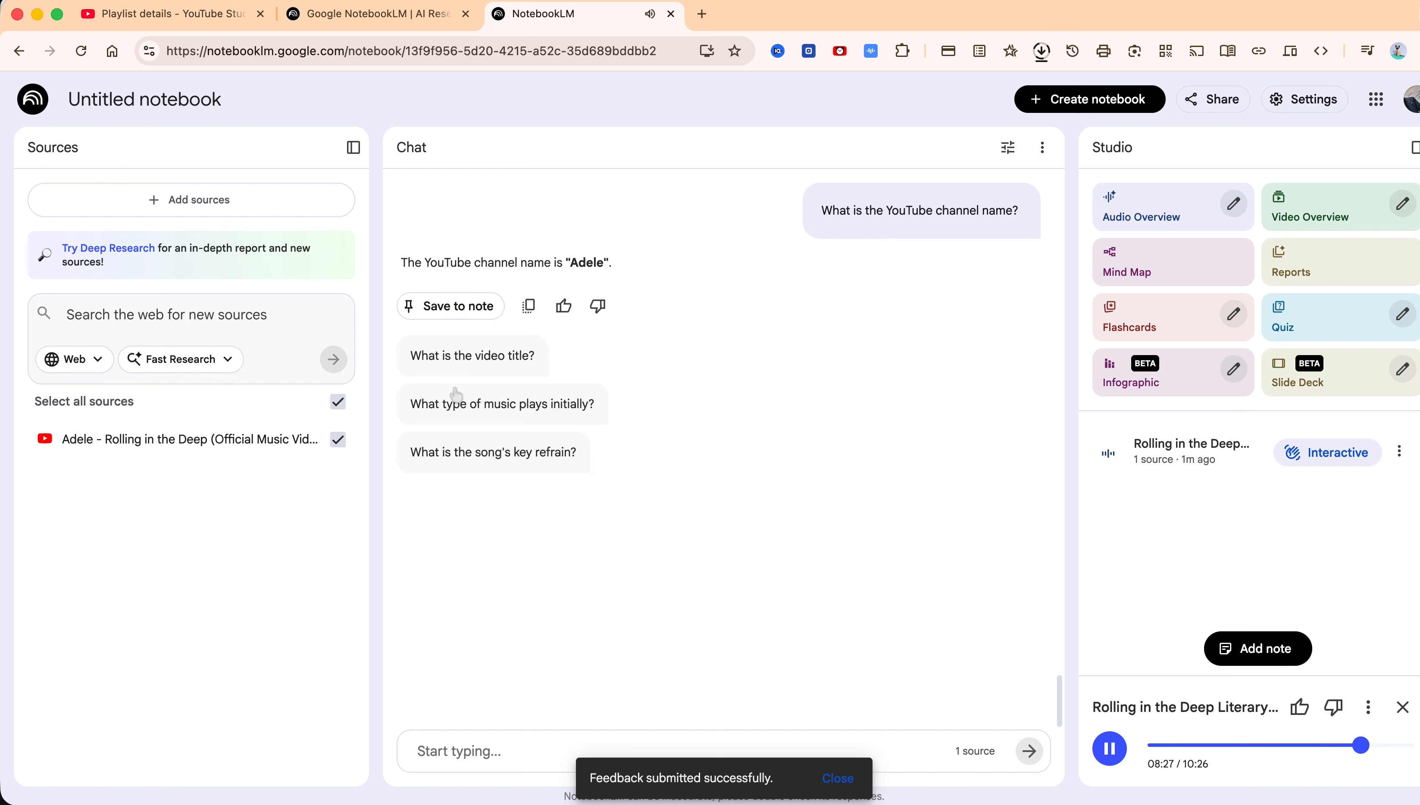
Ask for the song's key refrain and save the answer to a note
left_click(476, 454)
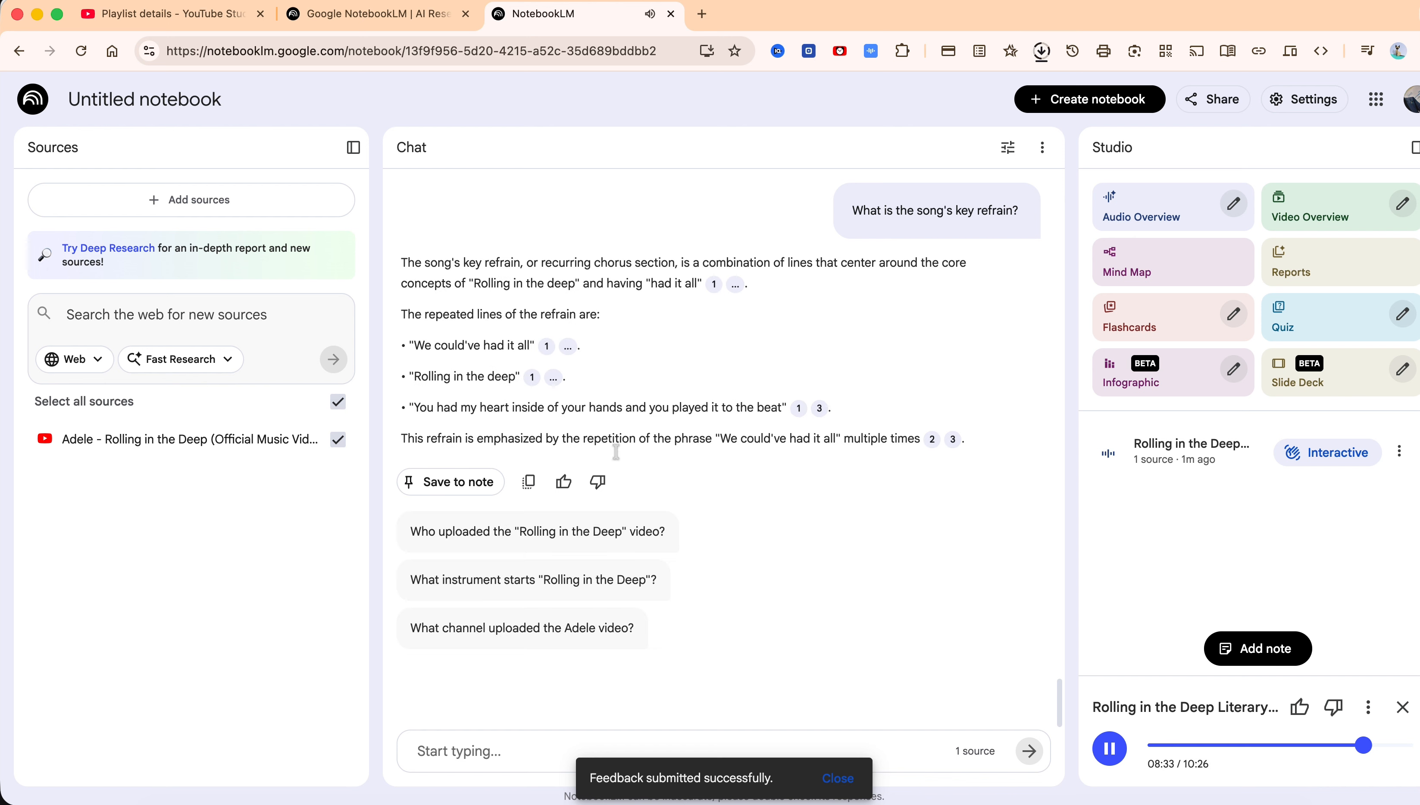
left_click(447, 492)
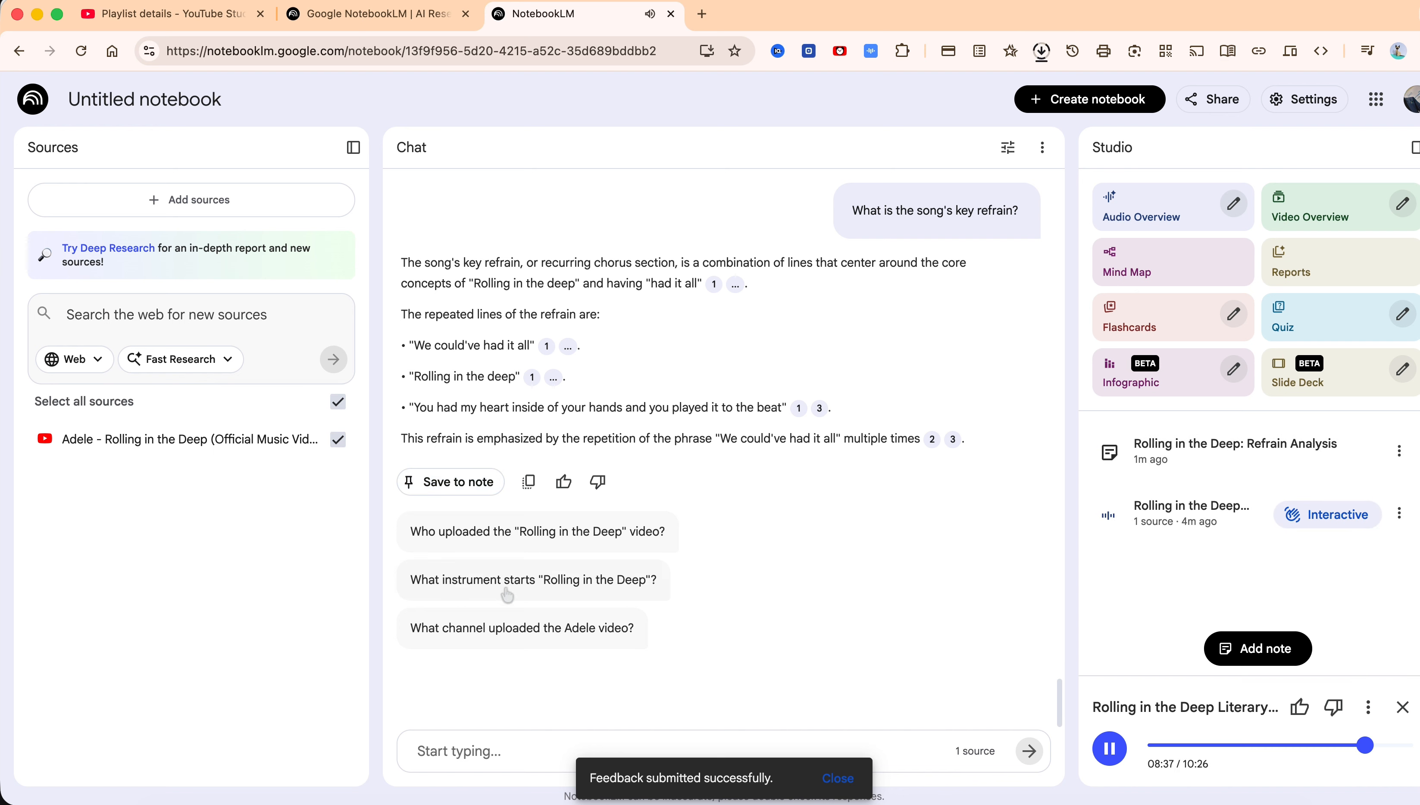
Ask which channel uploaded the Adele video and check the recent download history
left_click(469, 628)
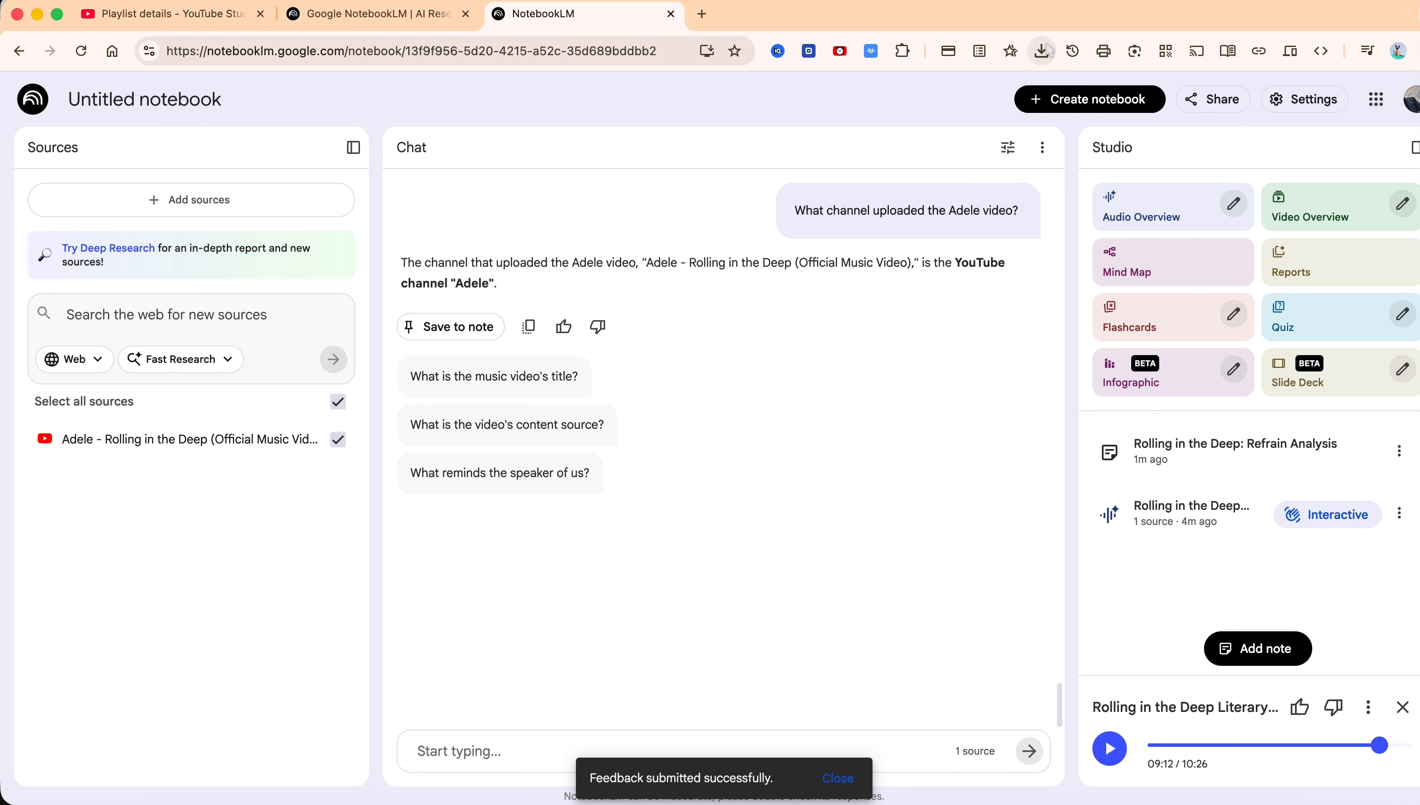
left_click(1042, 51)
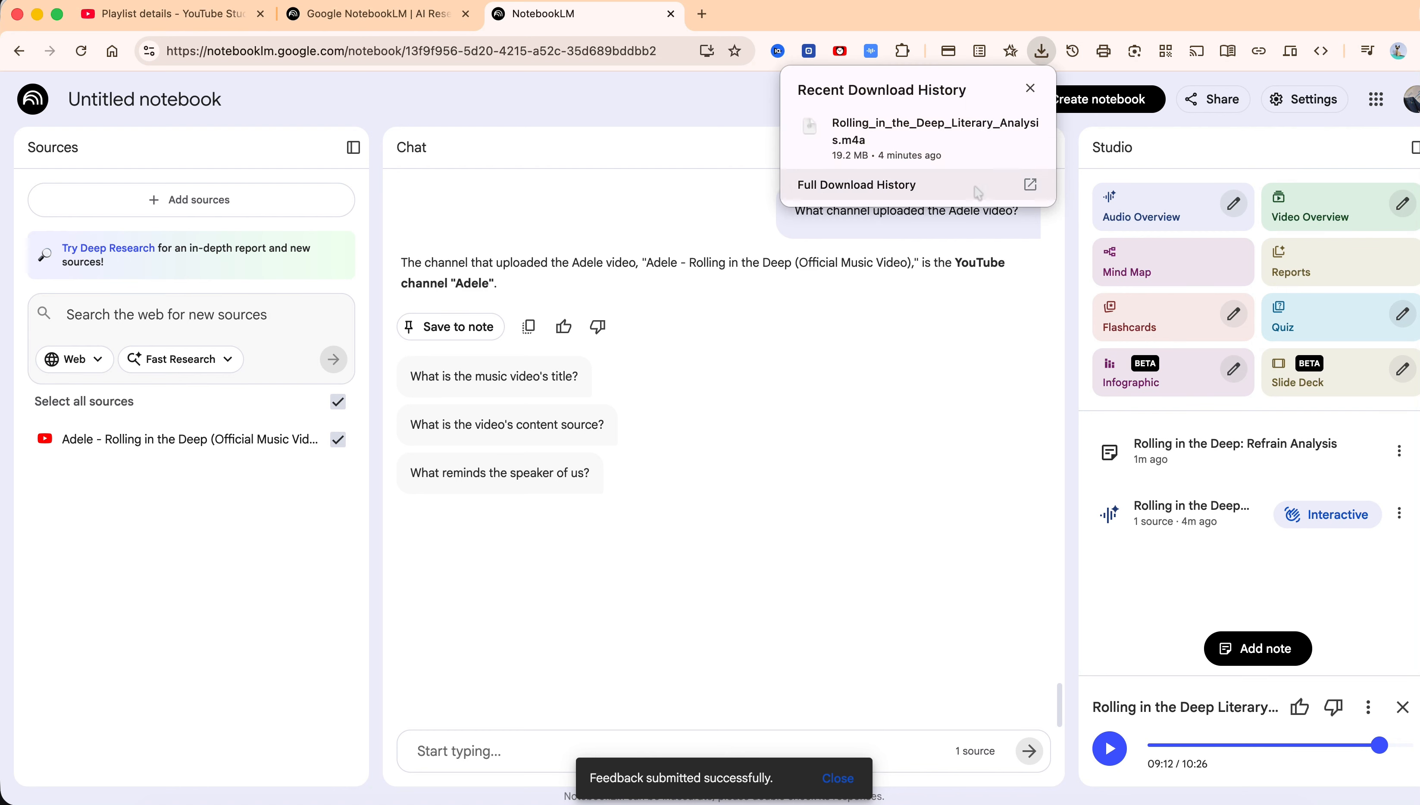
left_click(898, 494)
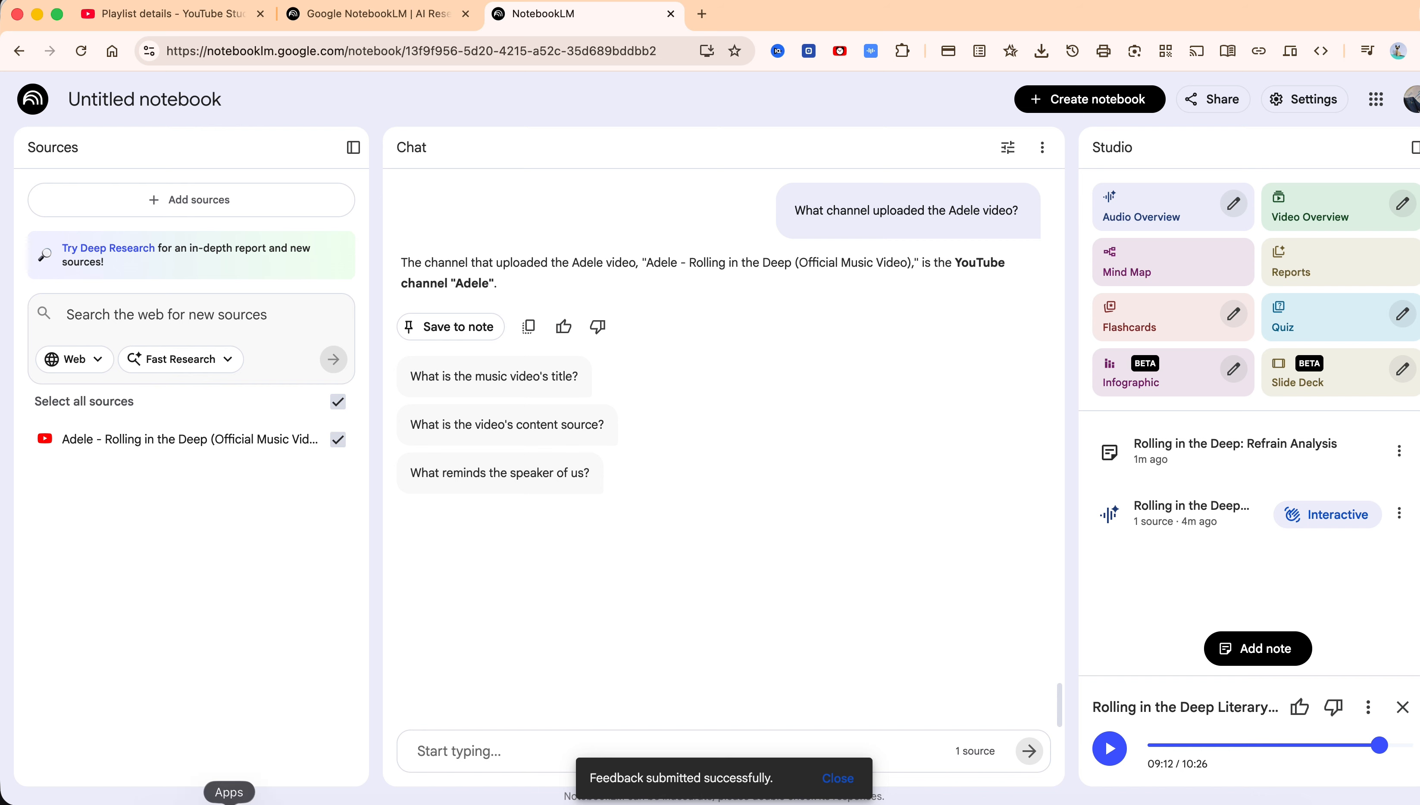
Switch to the Apple Podcasts Connect episode draft, set its audio availability and let anyone listen on Apple Podcasts
left_click(1144, 802)
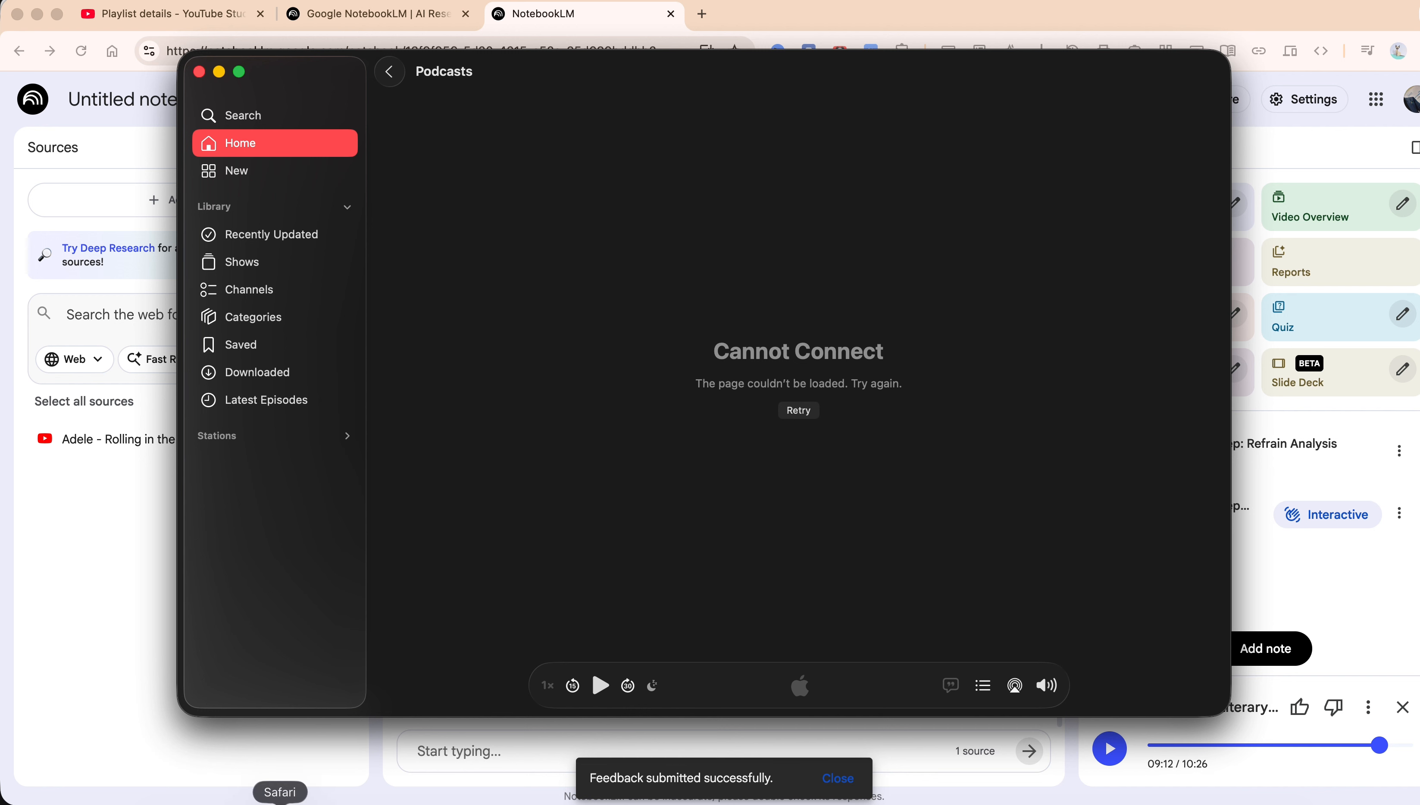
left_click(280, 802)
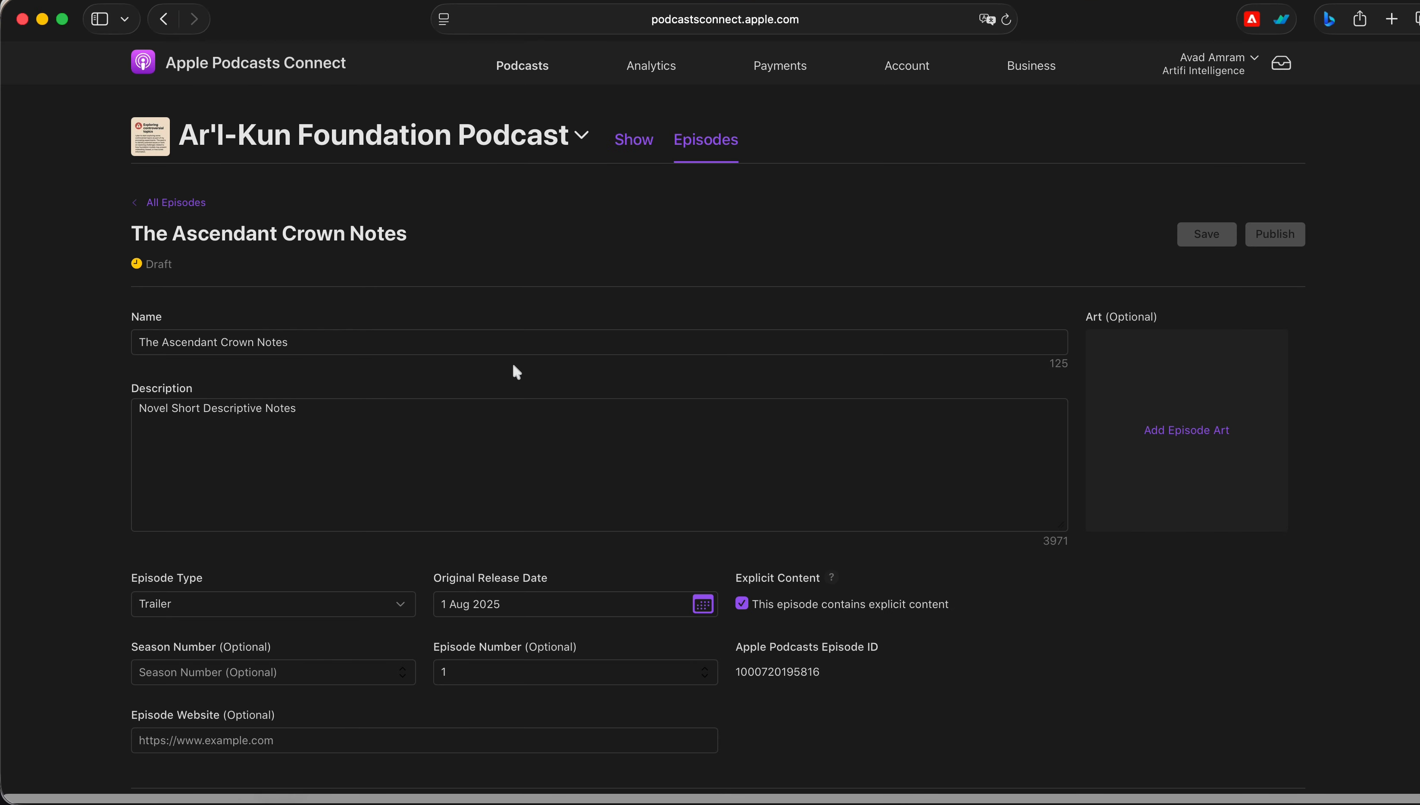
scroll(608, 456, "down", 10)
left_click(732, 448)
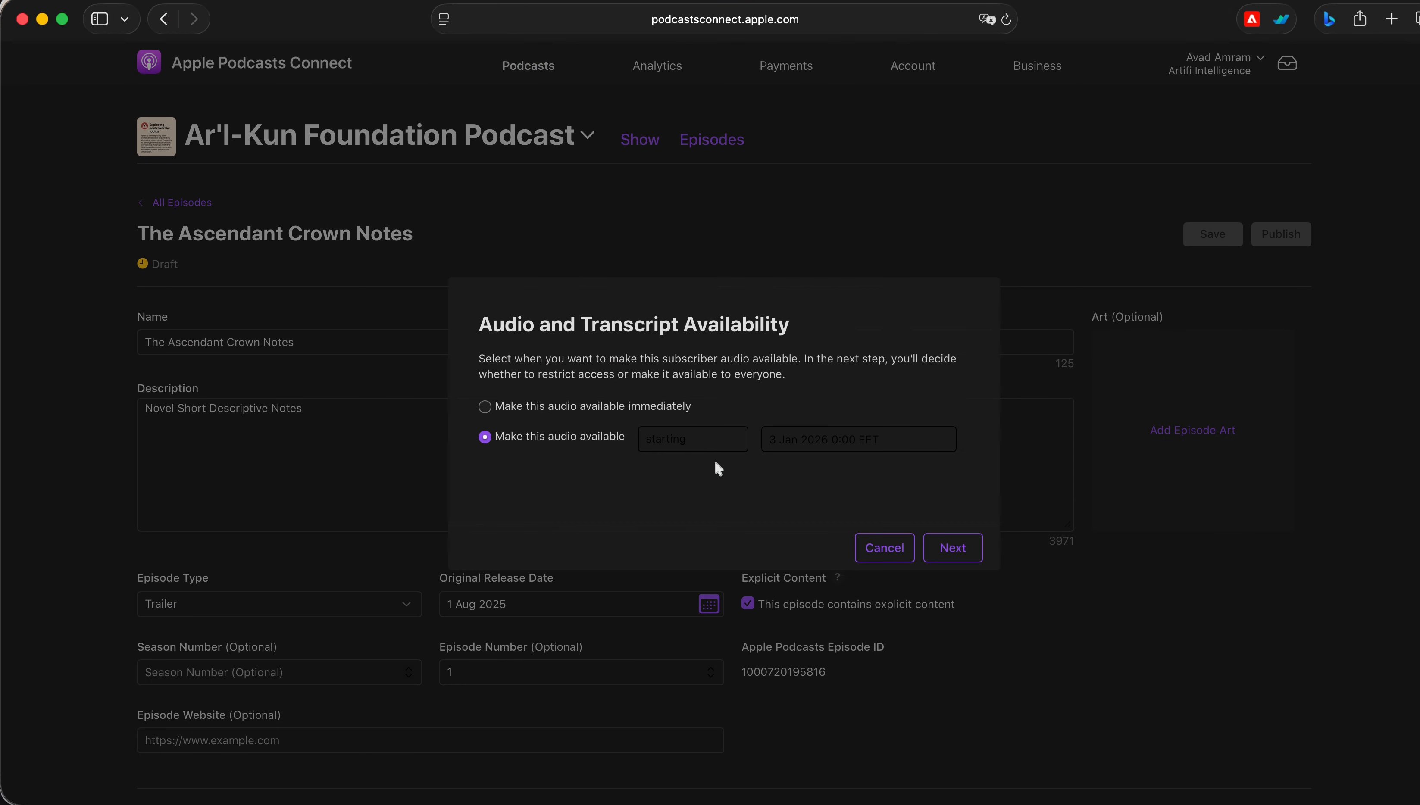
left_click(577, 403)
left_click(614, 438)
left_click(964, 549)
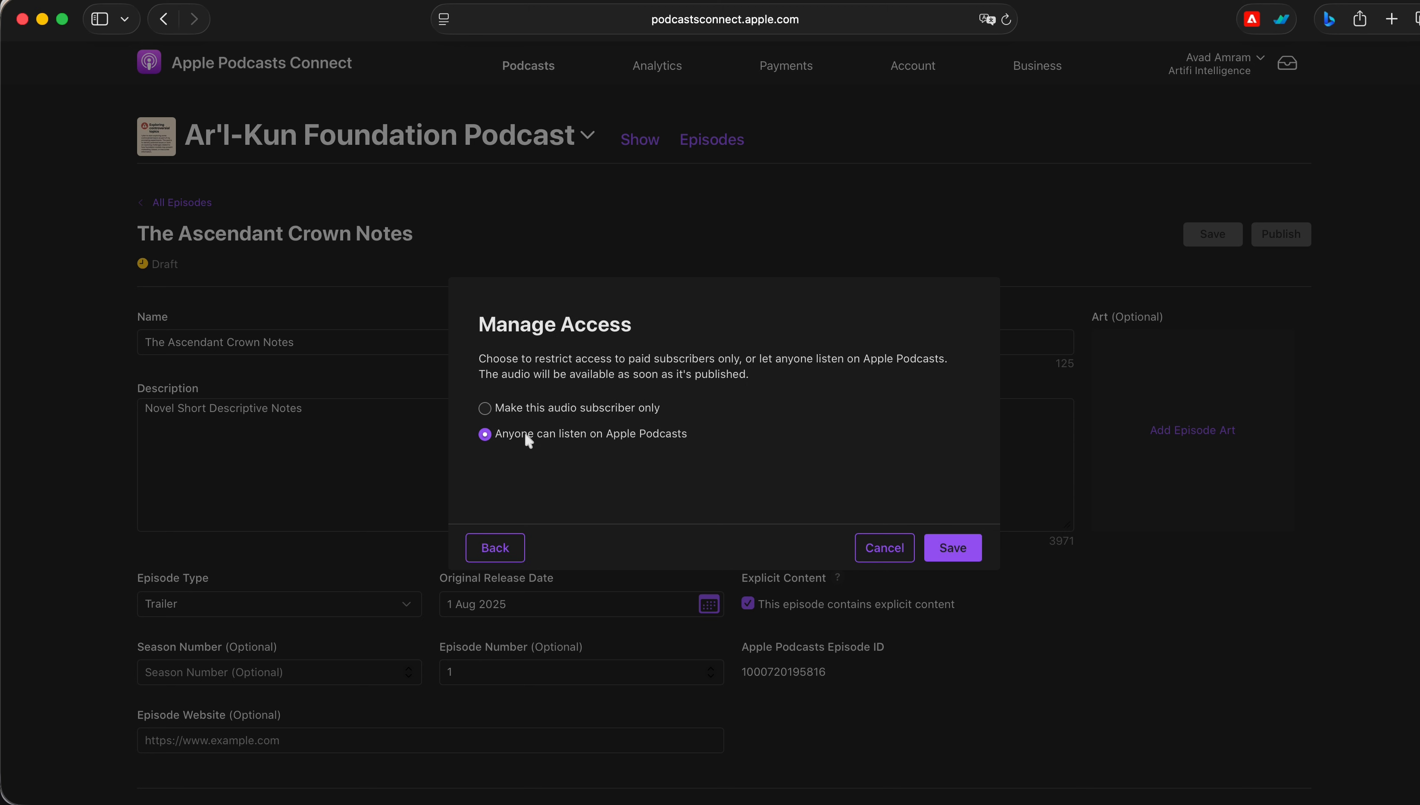
left_click(978, 546)
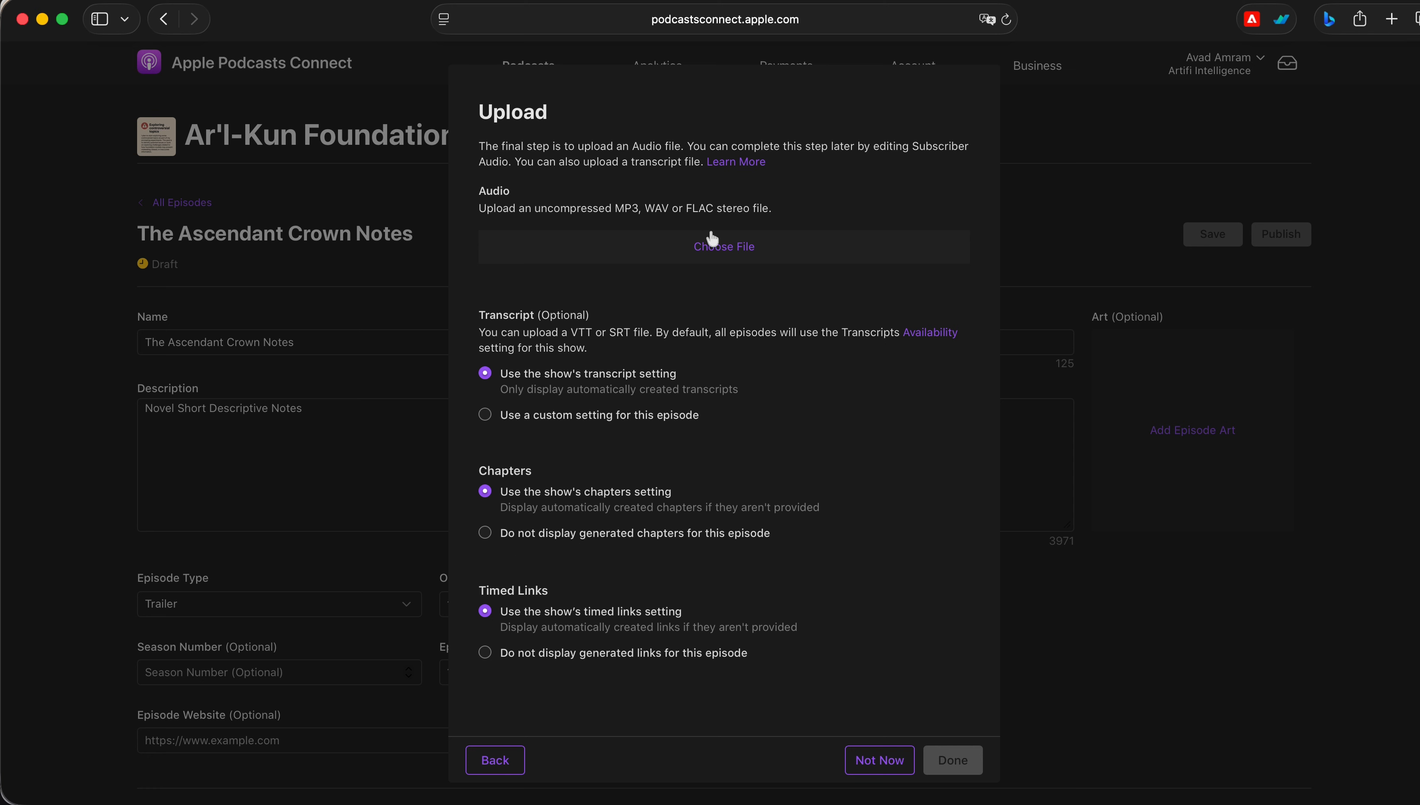
Upload the Rolling_in_the_Deep_Literary_Analysis.mp3 audio file to the episode
left_click(717, 247)
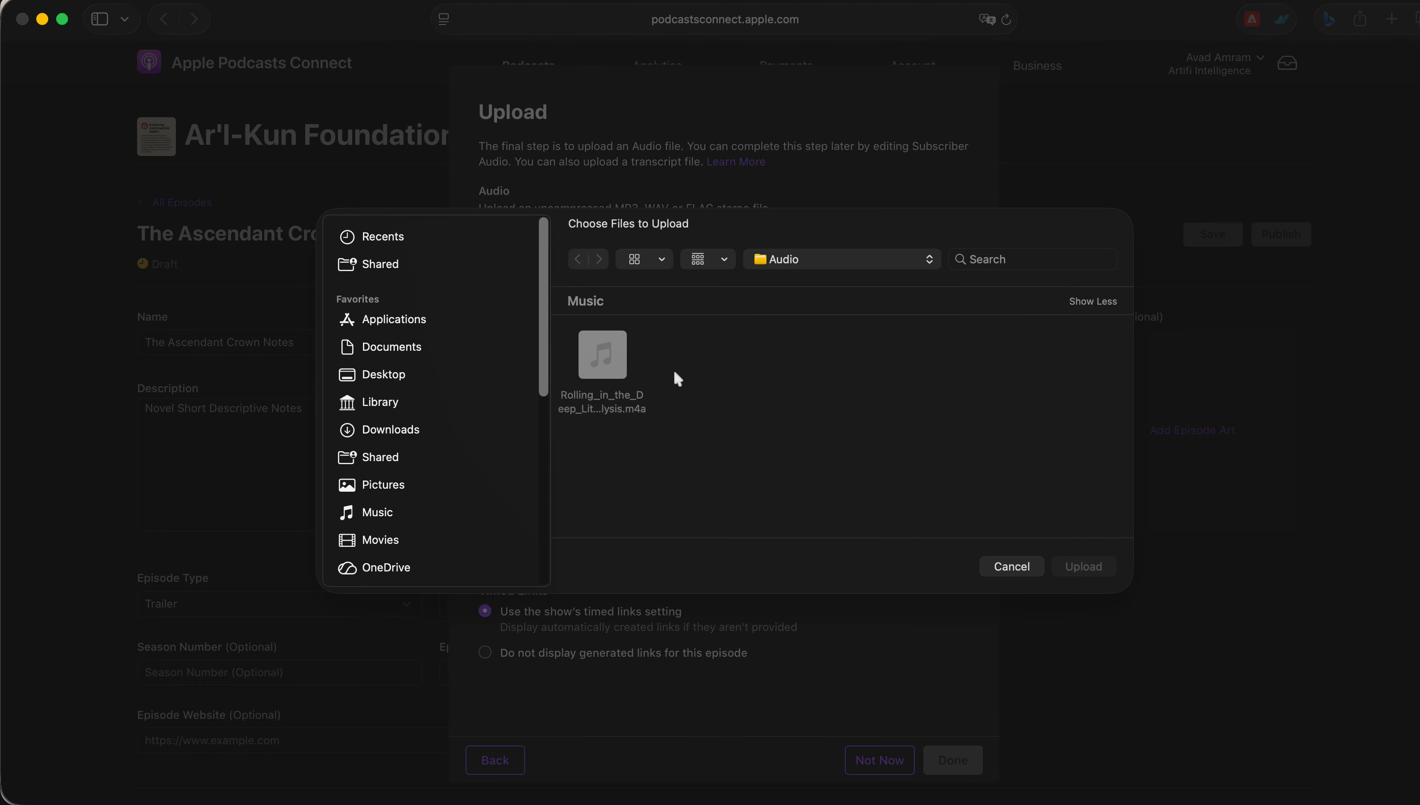
left_click(1012, 566)
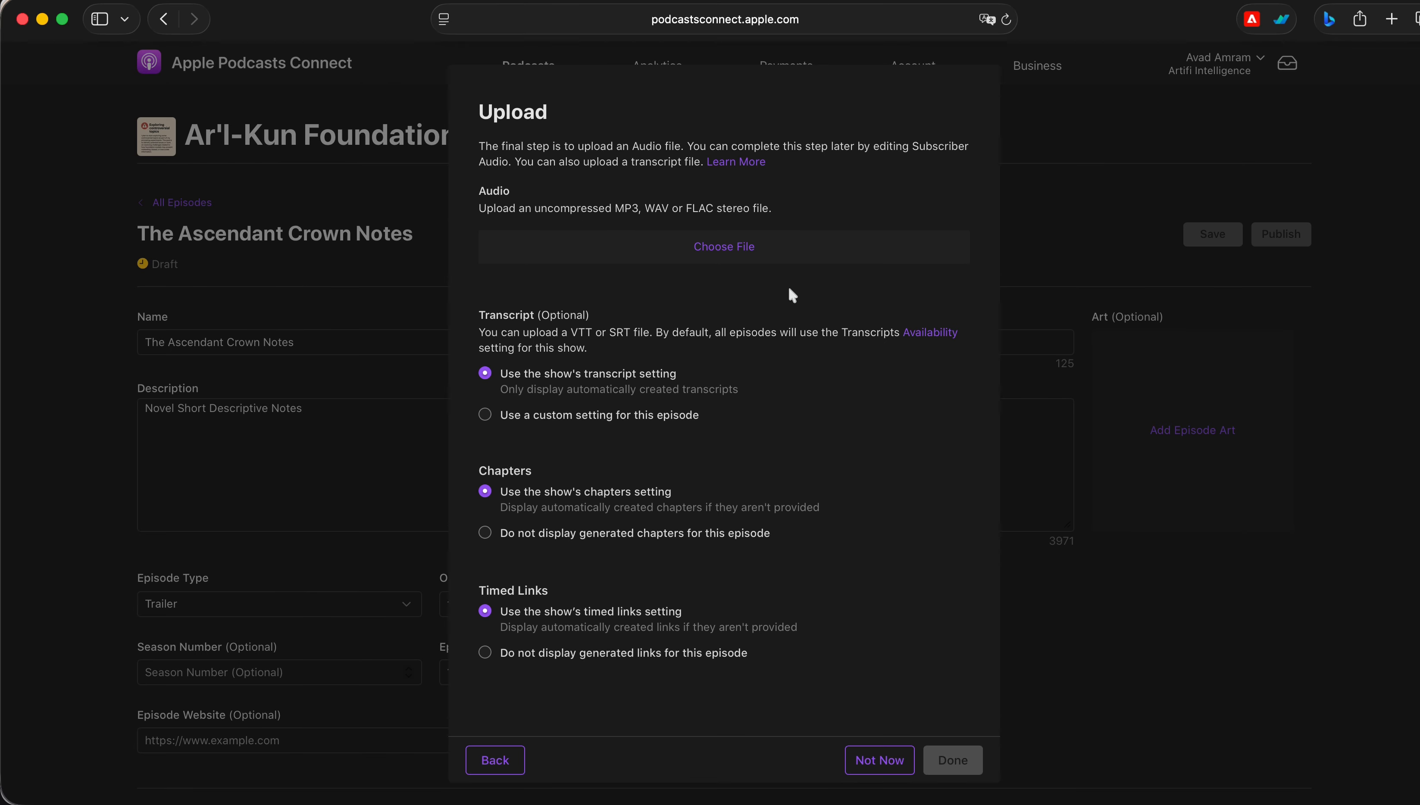
left_click_drag(756, 207, 615, 202)
left_click(638, 186)
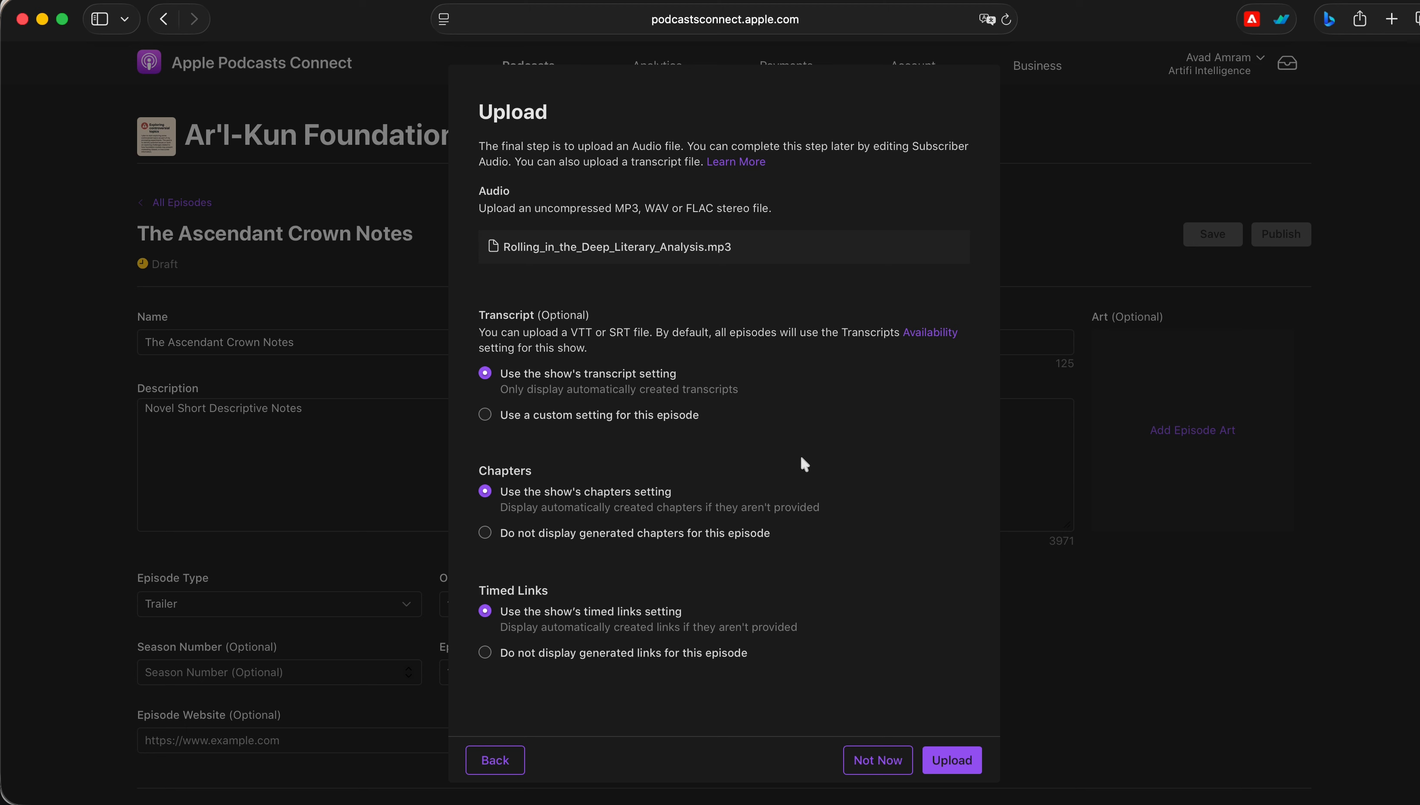
left_click(953, 763)
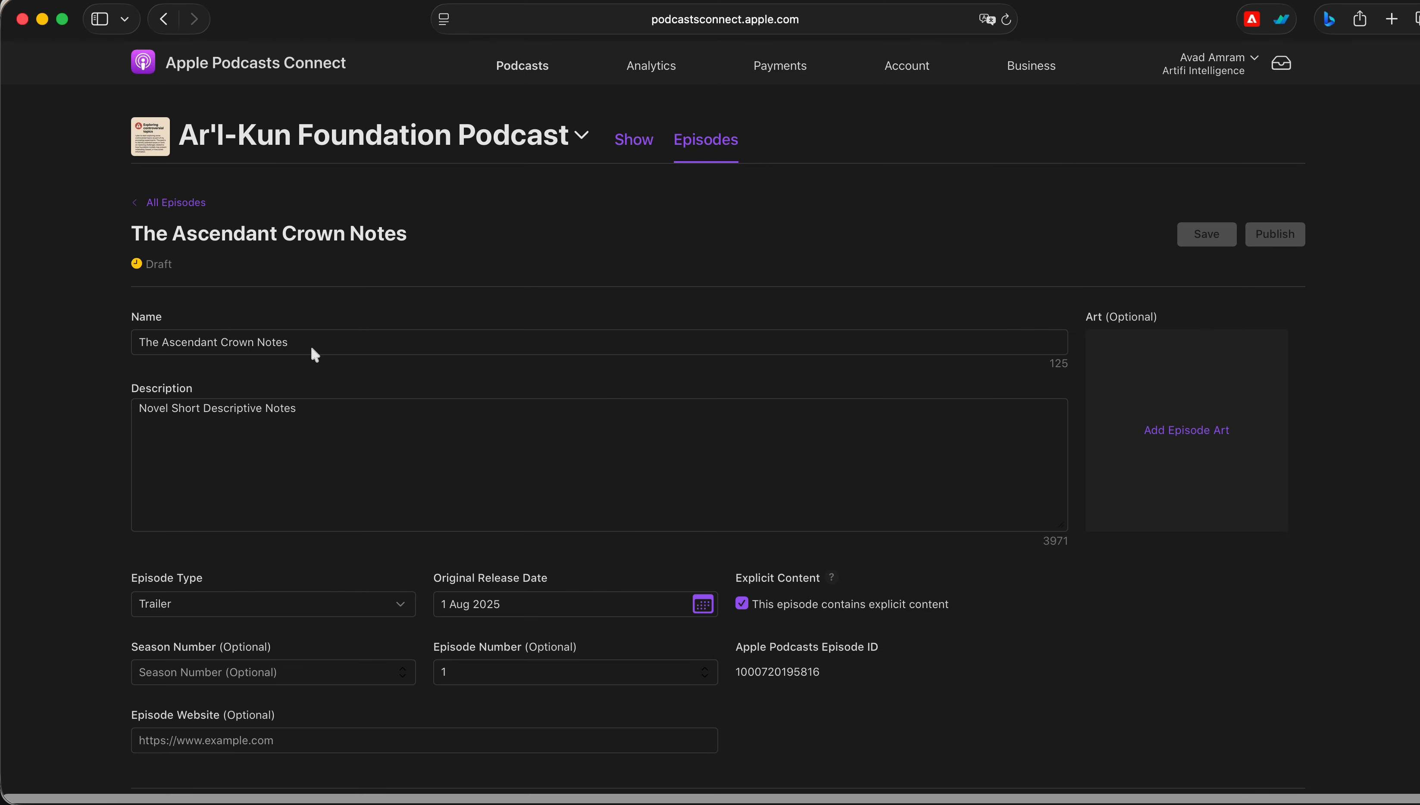
Replace the episode name with Adele's Song But golden version
left_click(311, 347)
key("super+a")
key("BackSpace")
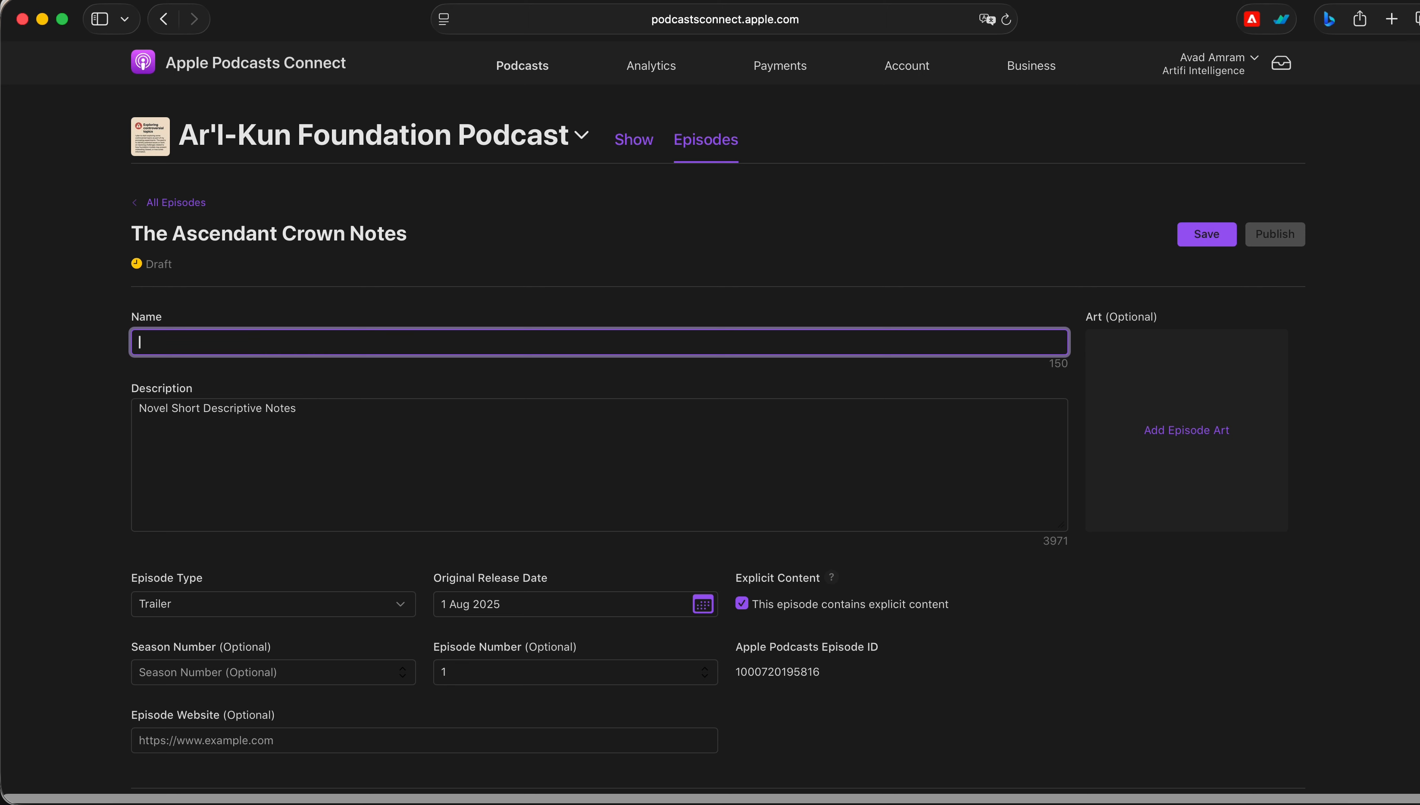
type("Adele")
type("'s S")
type("og")
type("ng ")
type("B")
type("ut golden dis")
key("BackSpace")
key("BackSpace")
type("version")
Edit the episode name to Discussing Adele's Song (Golden Version)
left_click(207, 344)
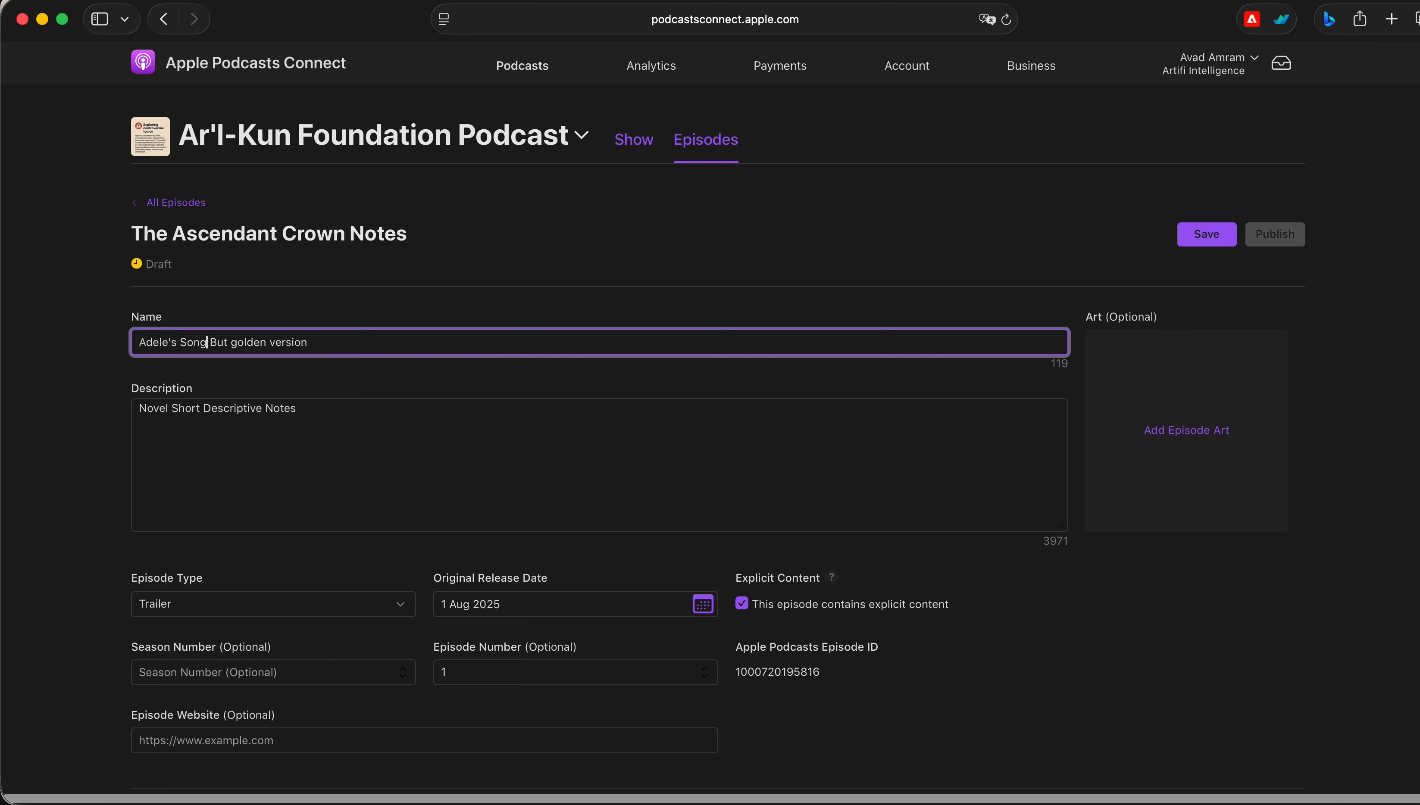
key("Left")
key("Left")
key("Left")
key("Left")
key("Left")
key("Left")
key("Left")
key("Left")
type("Discussing")
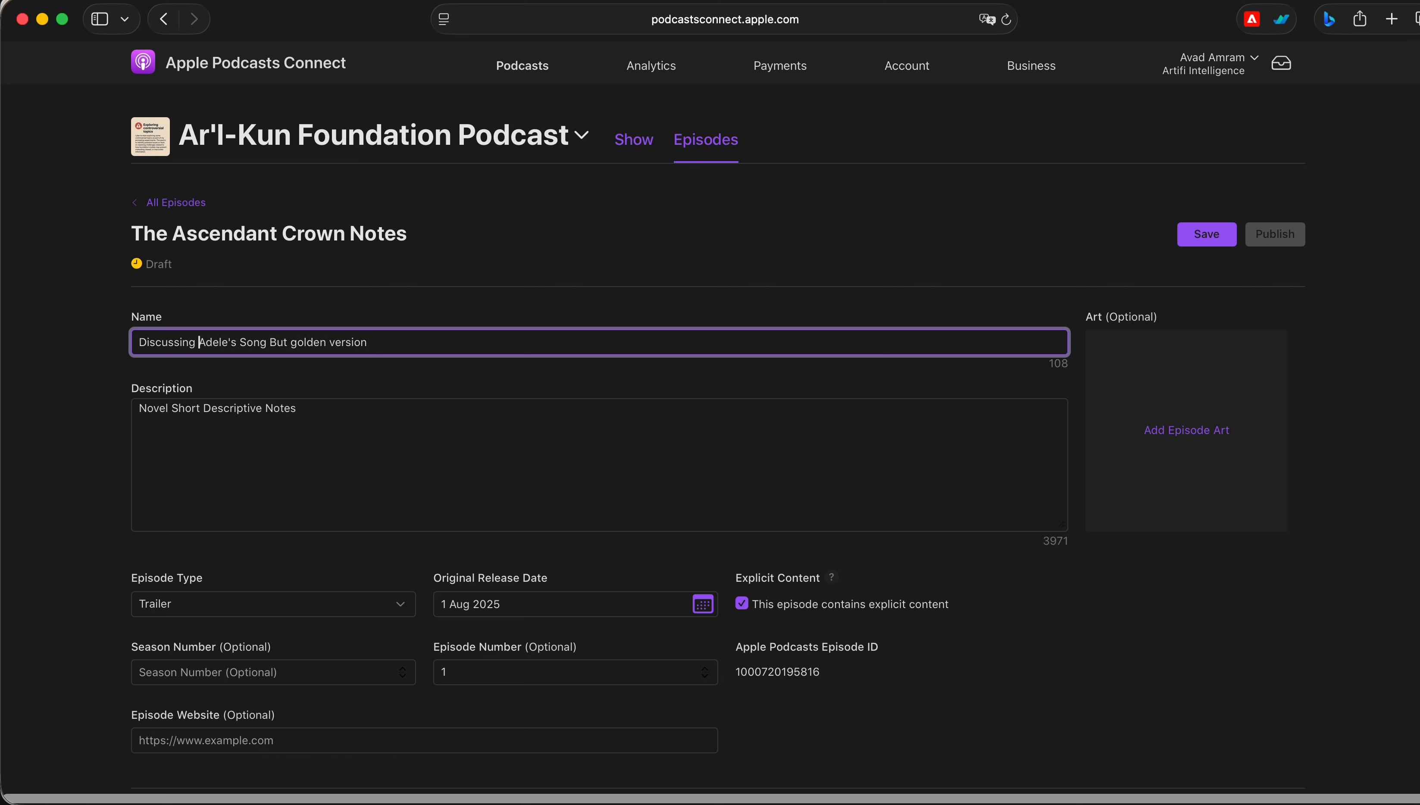
left_click(266, 343)
left_click(382, 344)
left_click_drag(388, 342, 271, 341)
type("Golden Version)")
left_click(270, 342)
type("(")
left_click(311, 342)
Clear the episode description and begin it with 'AI makes a mock example of discussing golden era song's Rolling in the'
triple_click(288, 416)
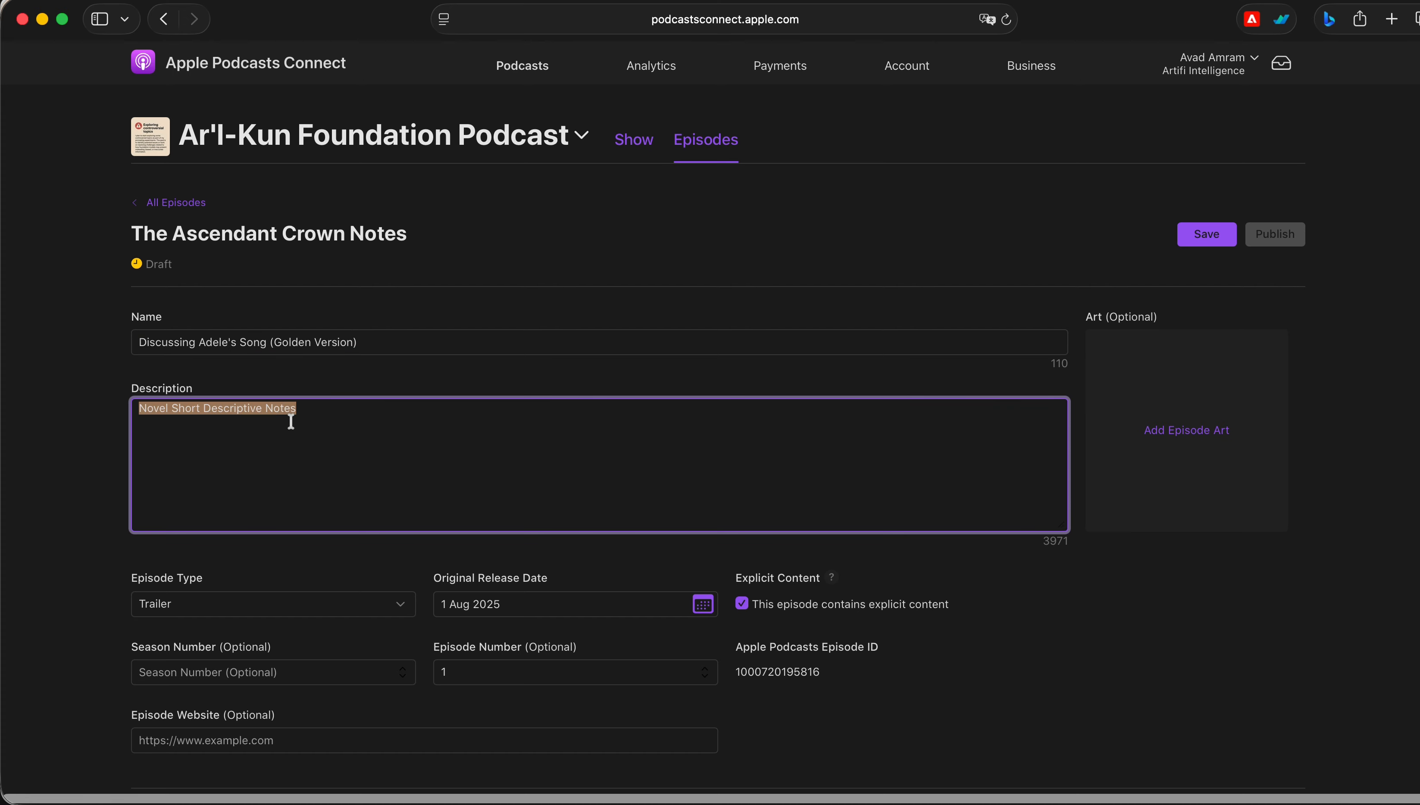
key("BackSpace")
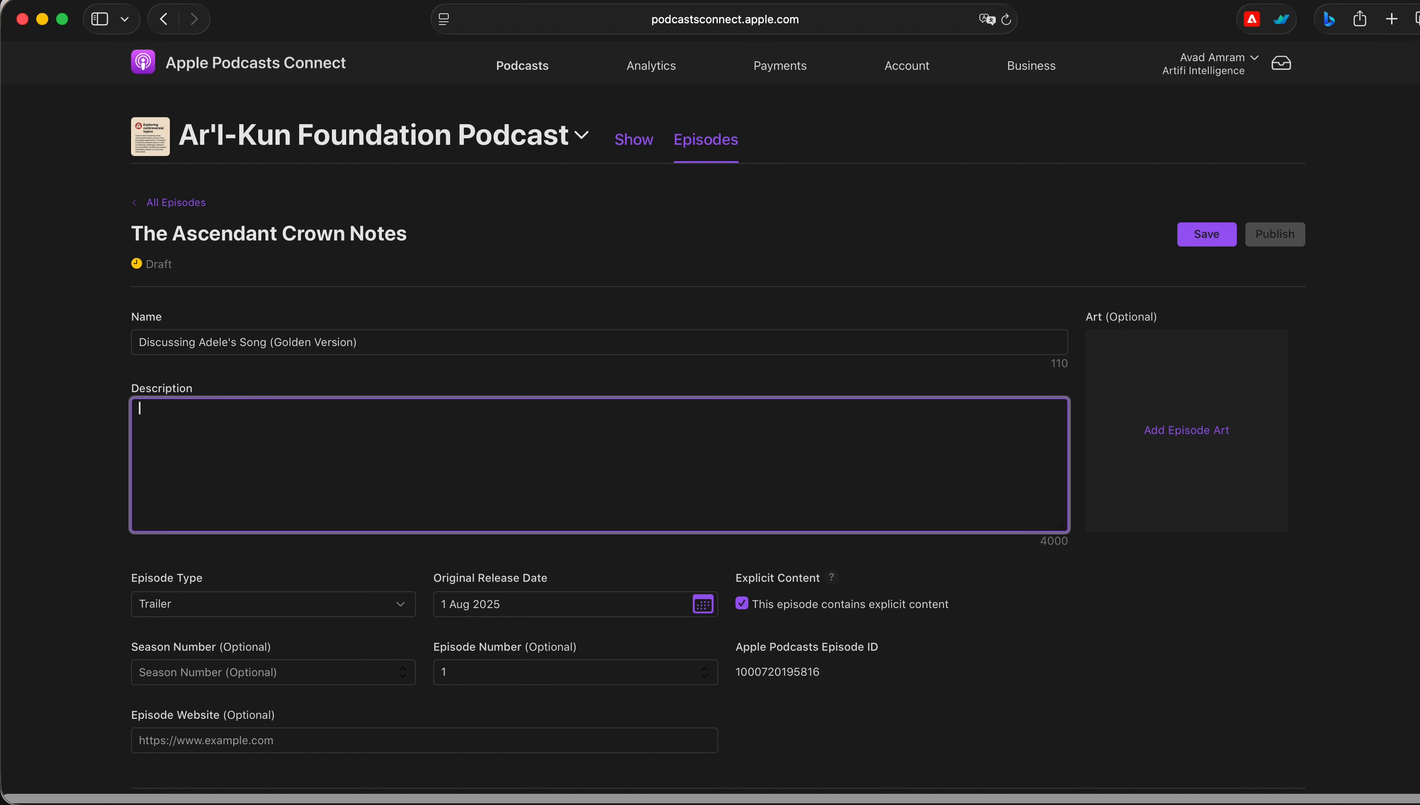
type("I")
key("BackSpace")
type("AI do")
key("BackSpace")
key("BackSpace")
key("BackSpace")
key("BackSpace")
type("i")
type(" maki")
type("s a mock e")
type("xample of")
type(" discussi")
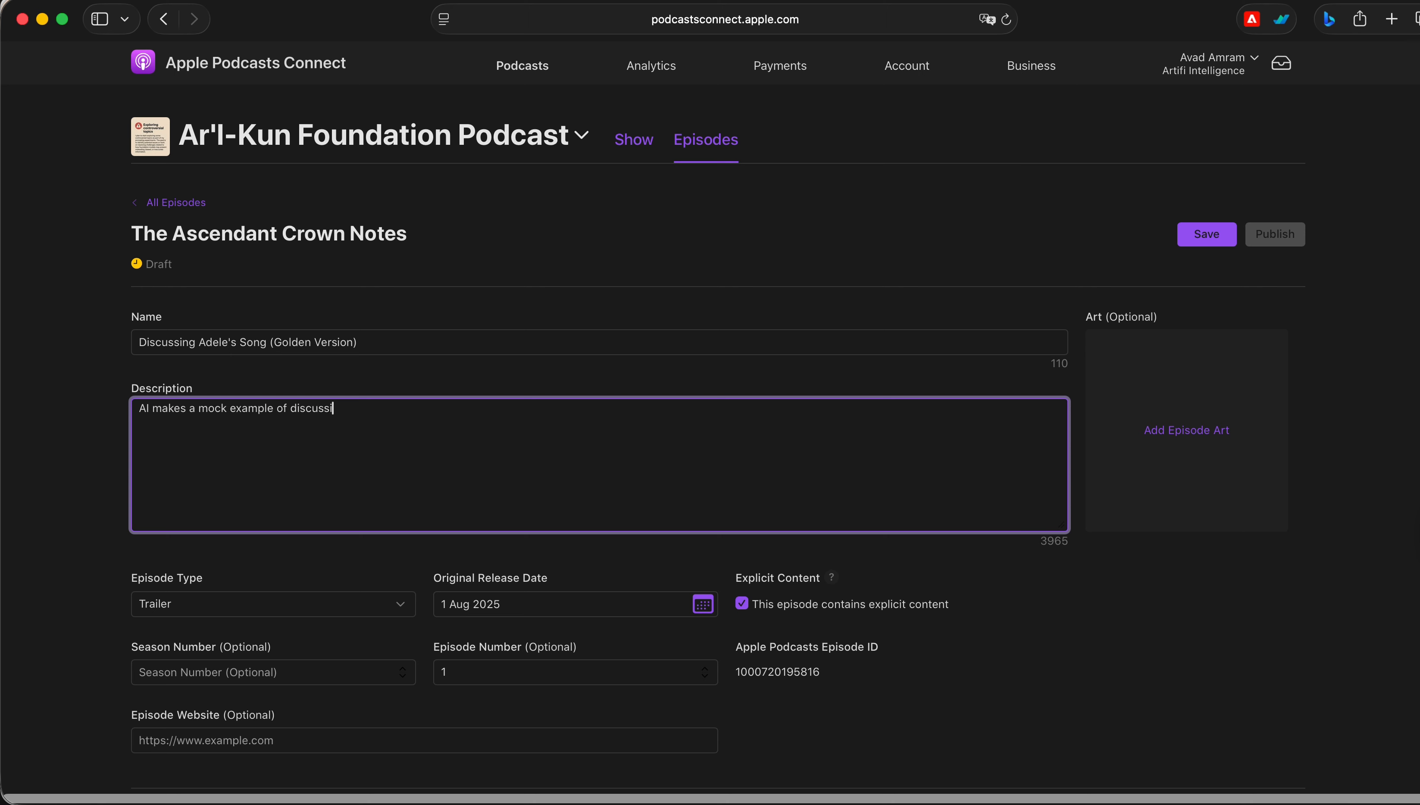
type("ng golden era song's Rolling in the ")
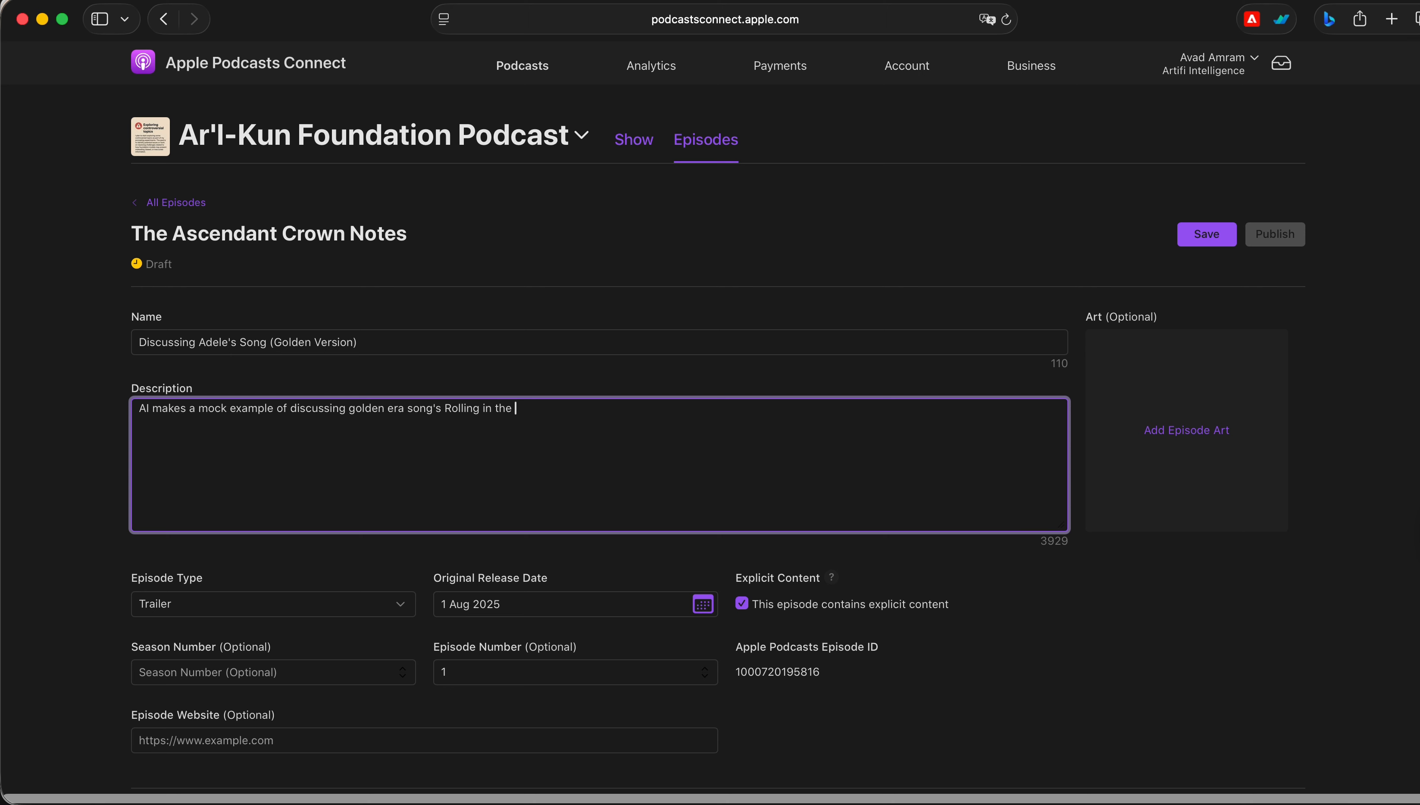
type("Deep, as it was one of the greatest m")
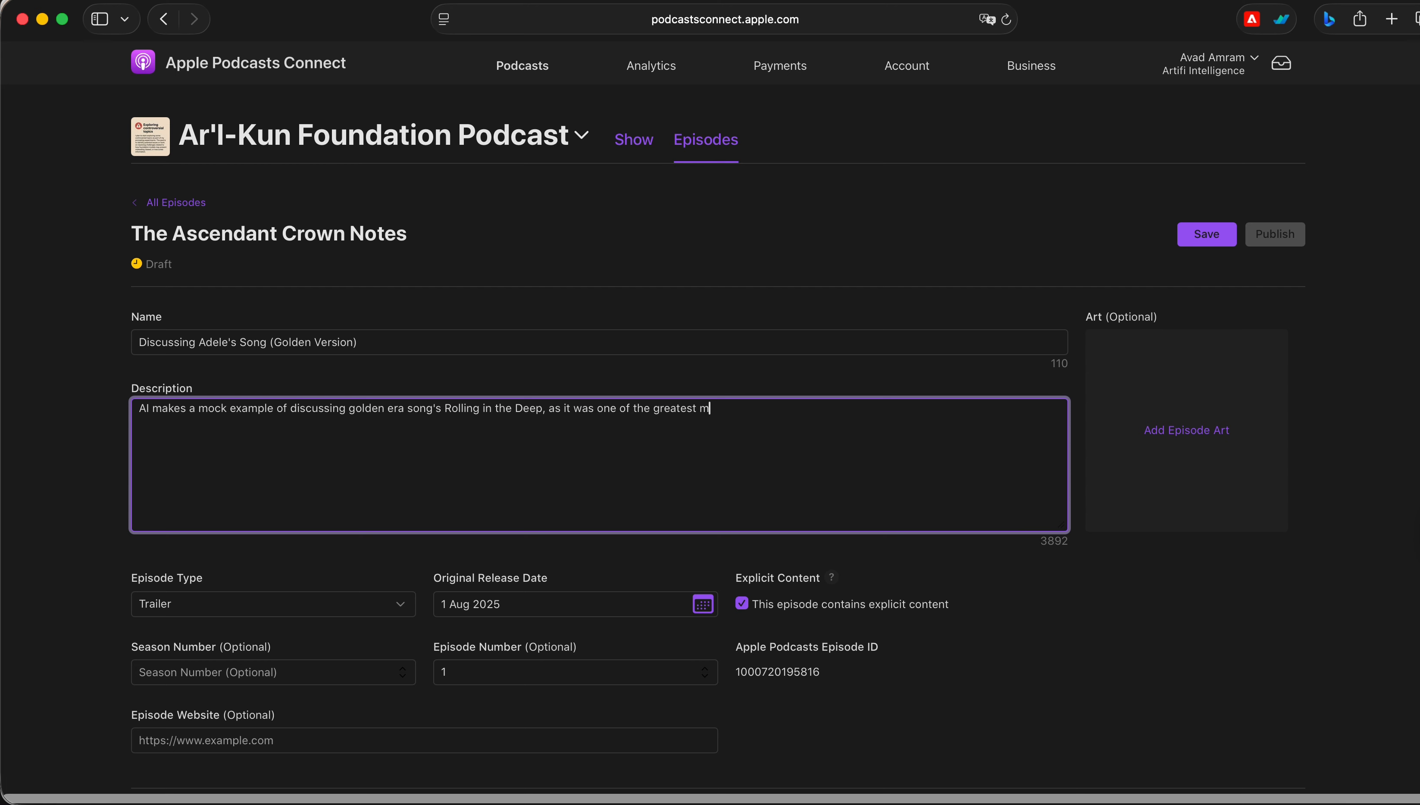
type("omories of child")
Continue the description with 'Deep, as it was one of the greatest memories of childhood to remember'
key("BackSpace")
type("dhood to remember ")
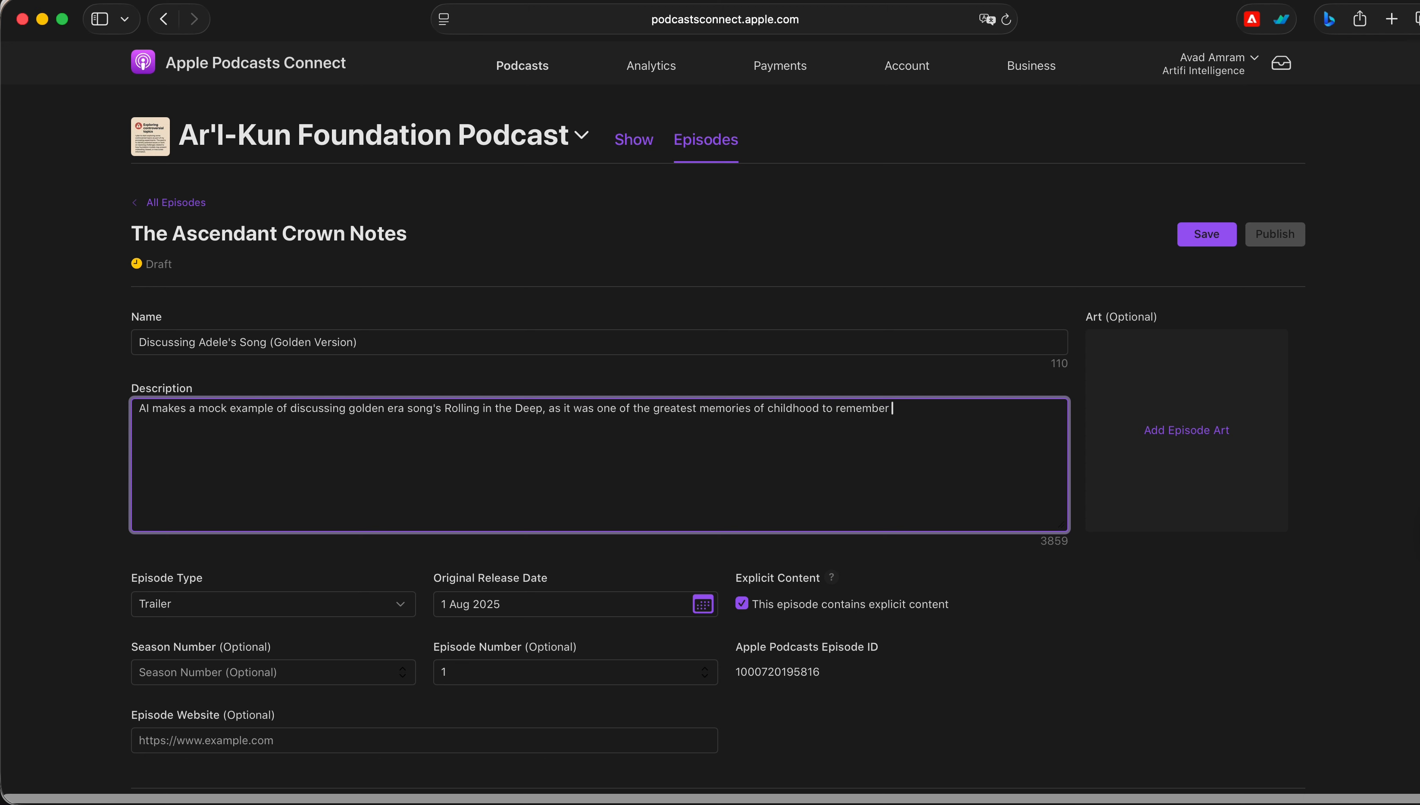
type("and to make a summary of it to listen to how")
Extend the description with 'and to make a summary of it to listen to how it feels now and how'
type("fee")
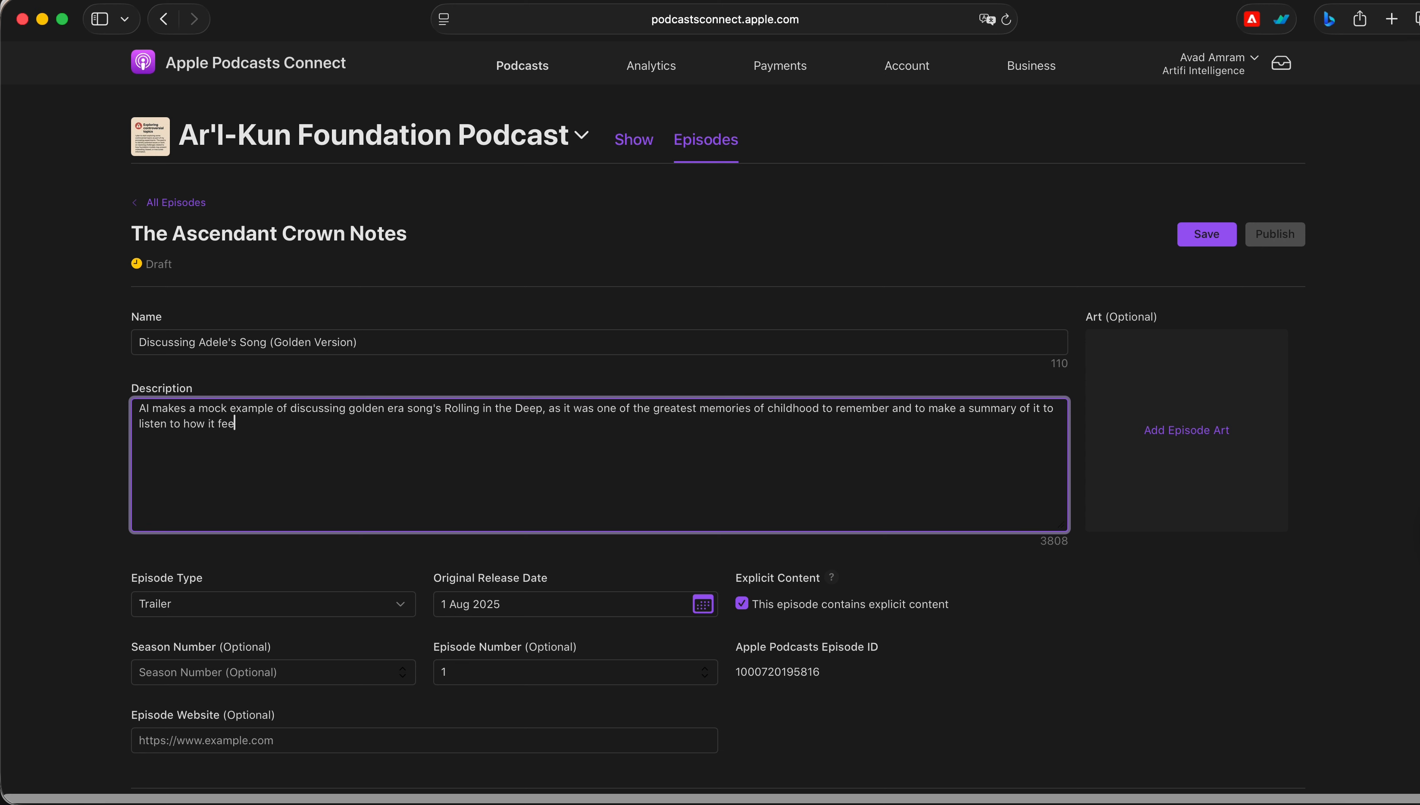
type("ls now and how to")
key("BackSpace")
key("BackSpace")
End the description with 'it used to feel when it came through our minds before.'
type("it used to feel w")
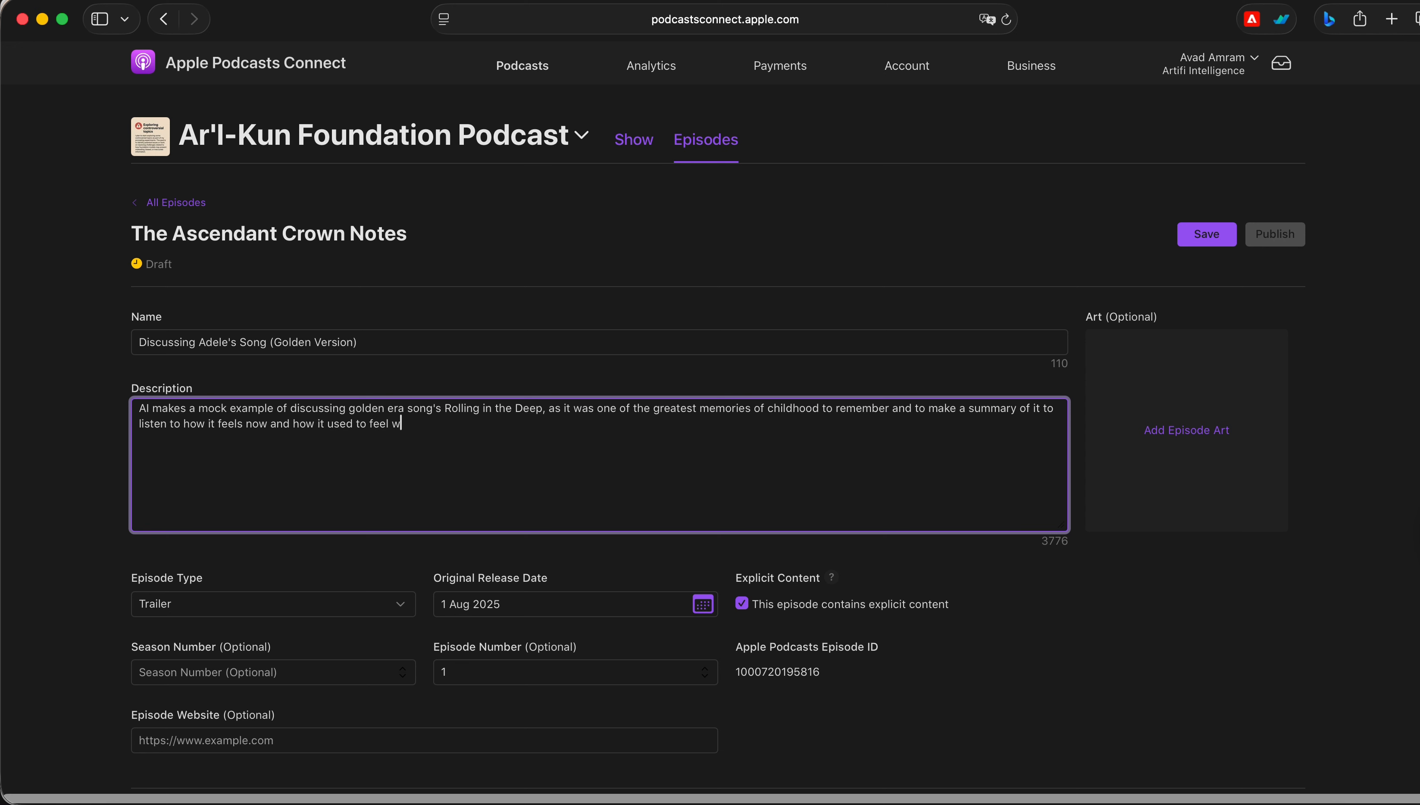
type("hen it came through our minds before")
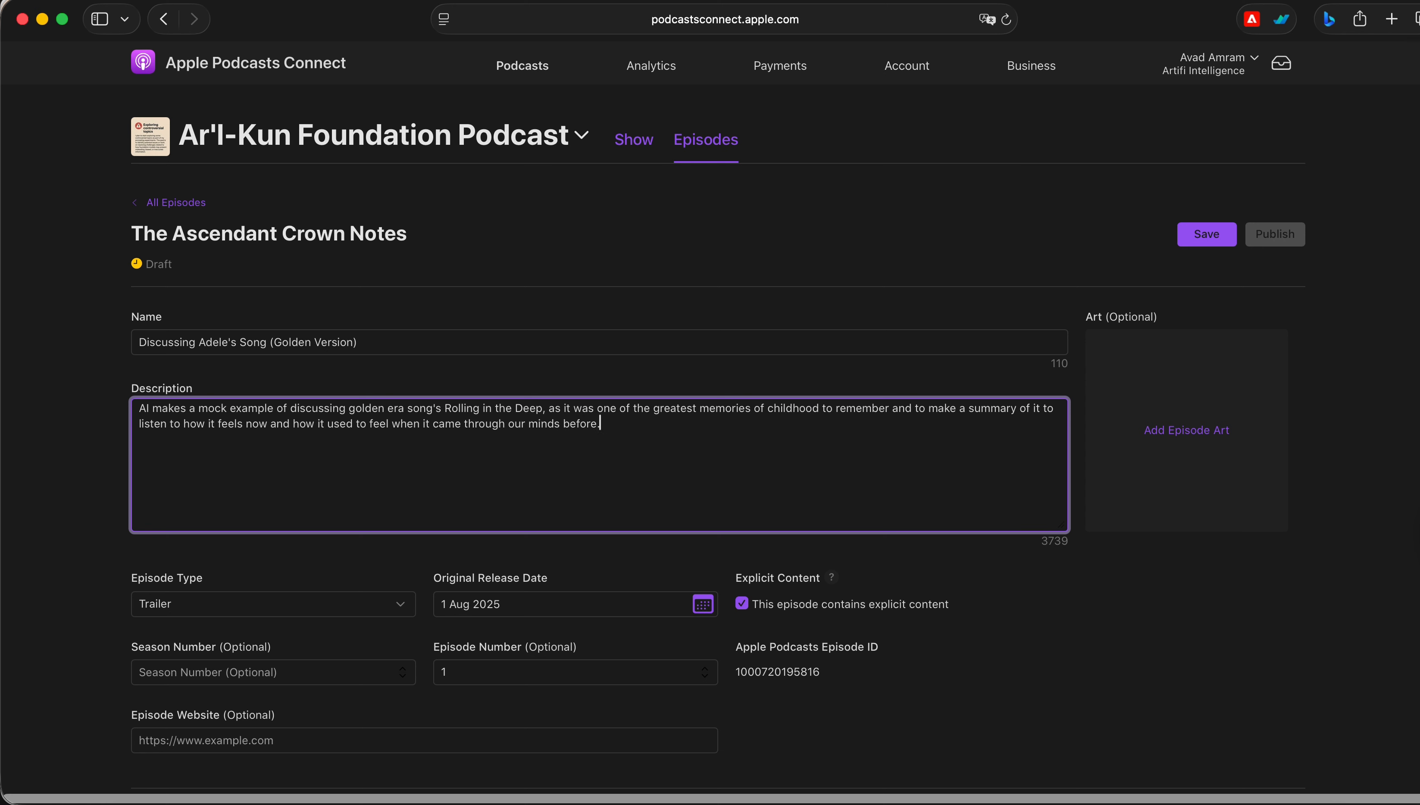
type(".")
Insert 'the' before 'golden era' in the description
scroll(981, 532, "down", 3)
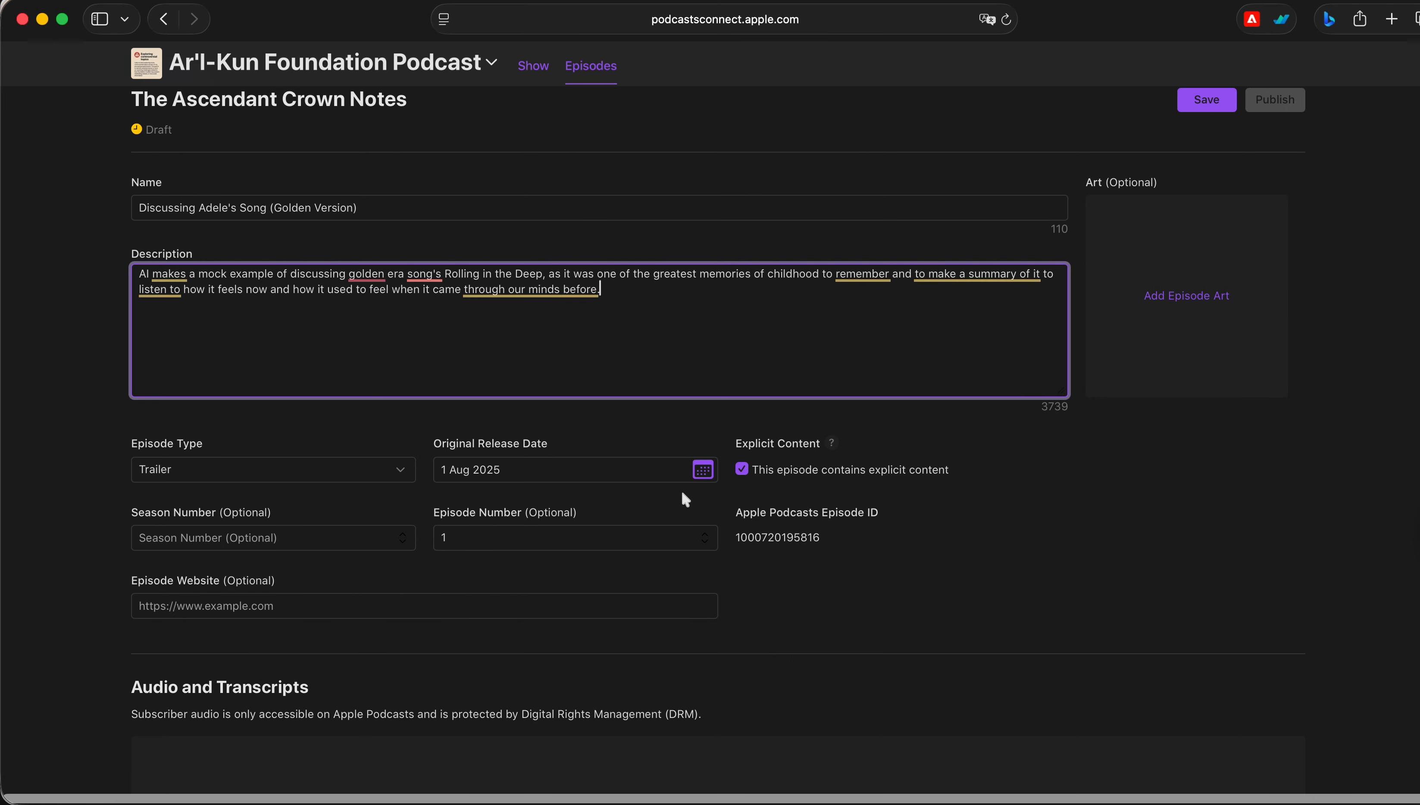
mouse_move(402, 273)
left_click(387, 323)
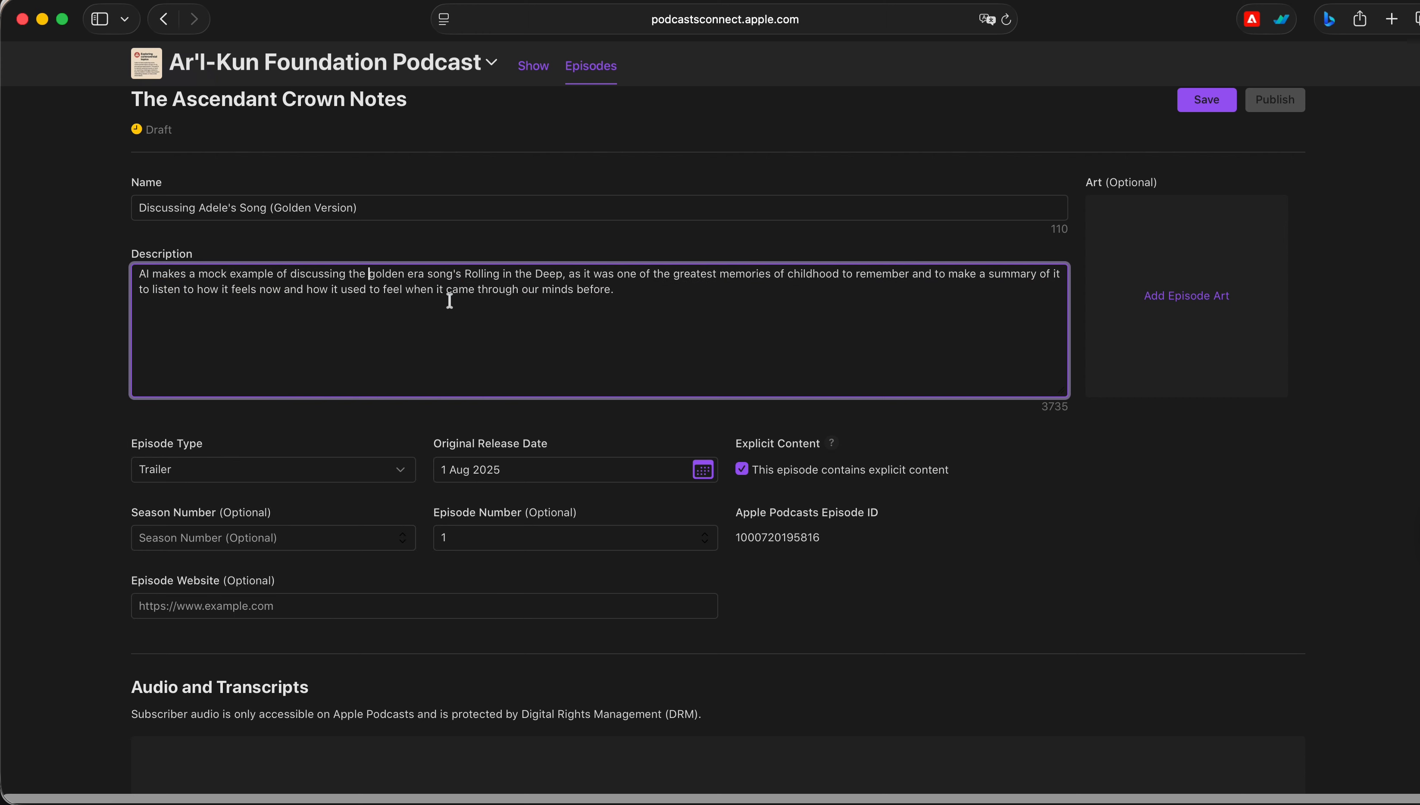
left_click(445, 321)
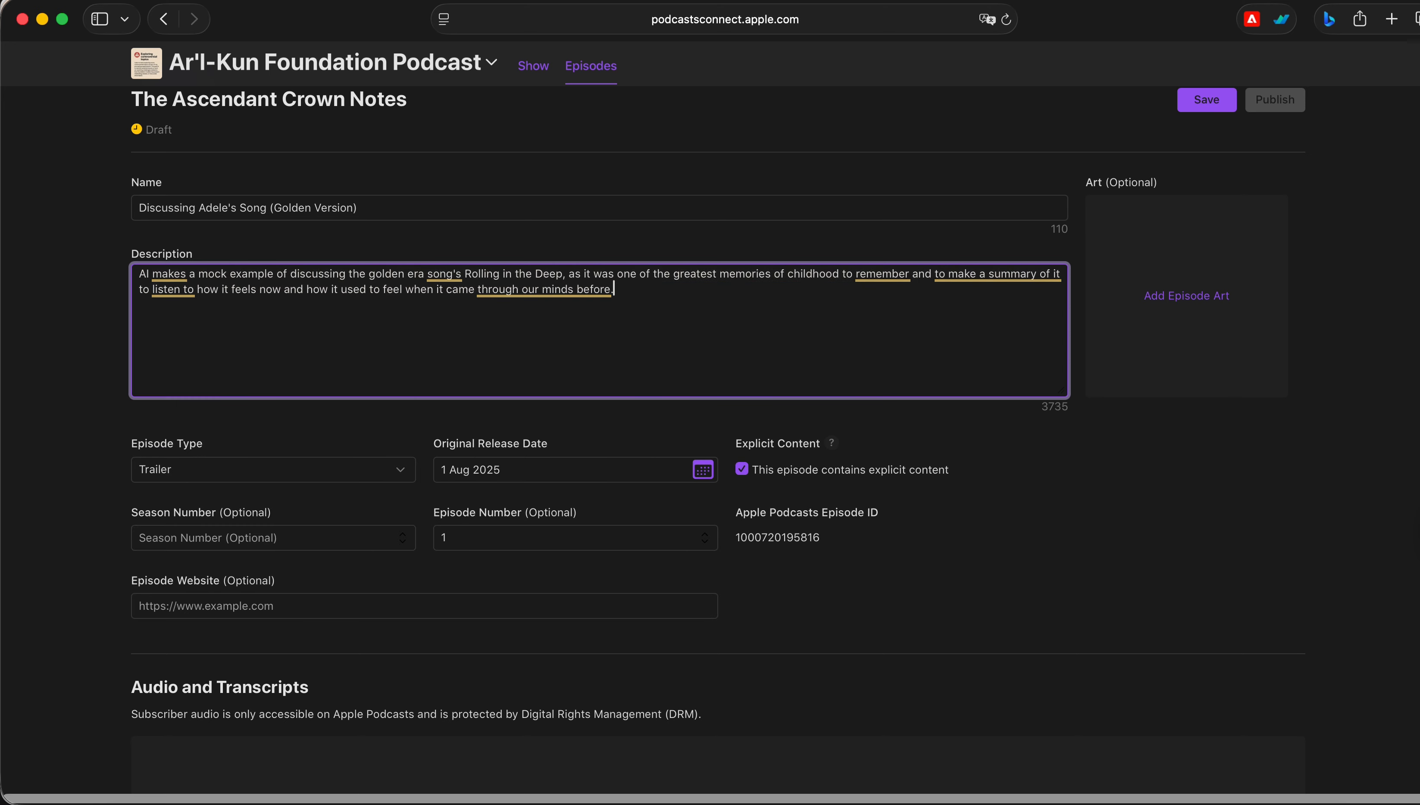
left_click(1413, 536)
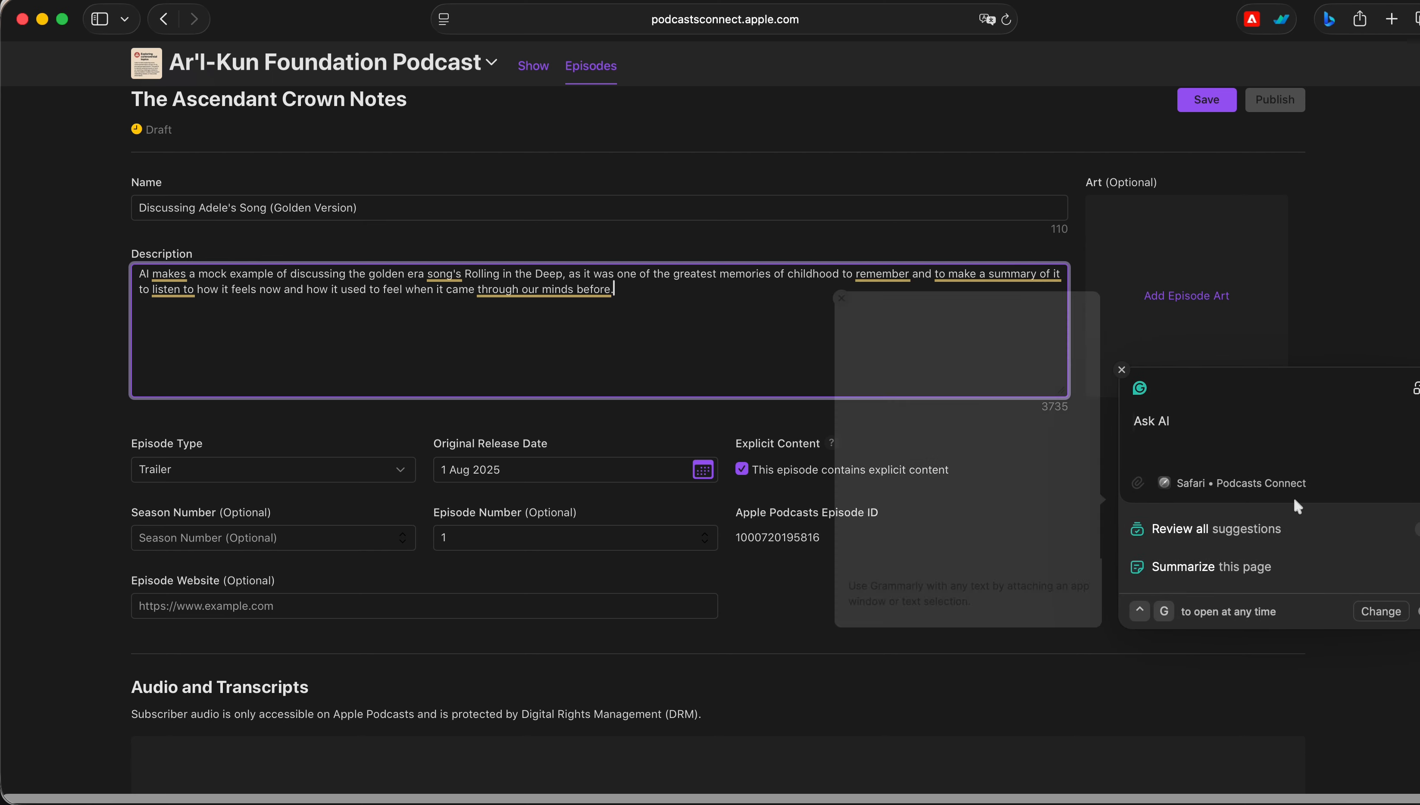
left_click(1250, 531)
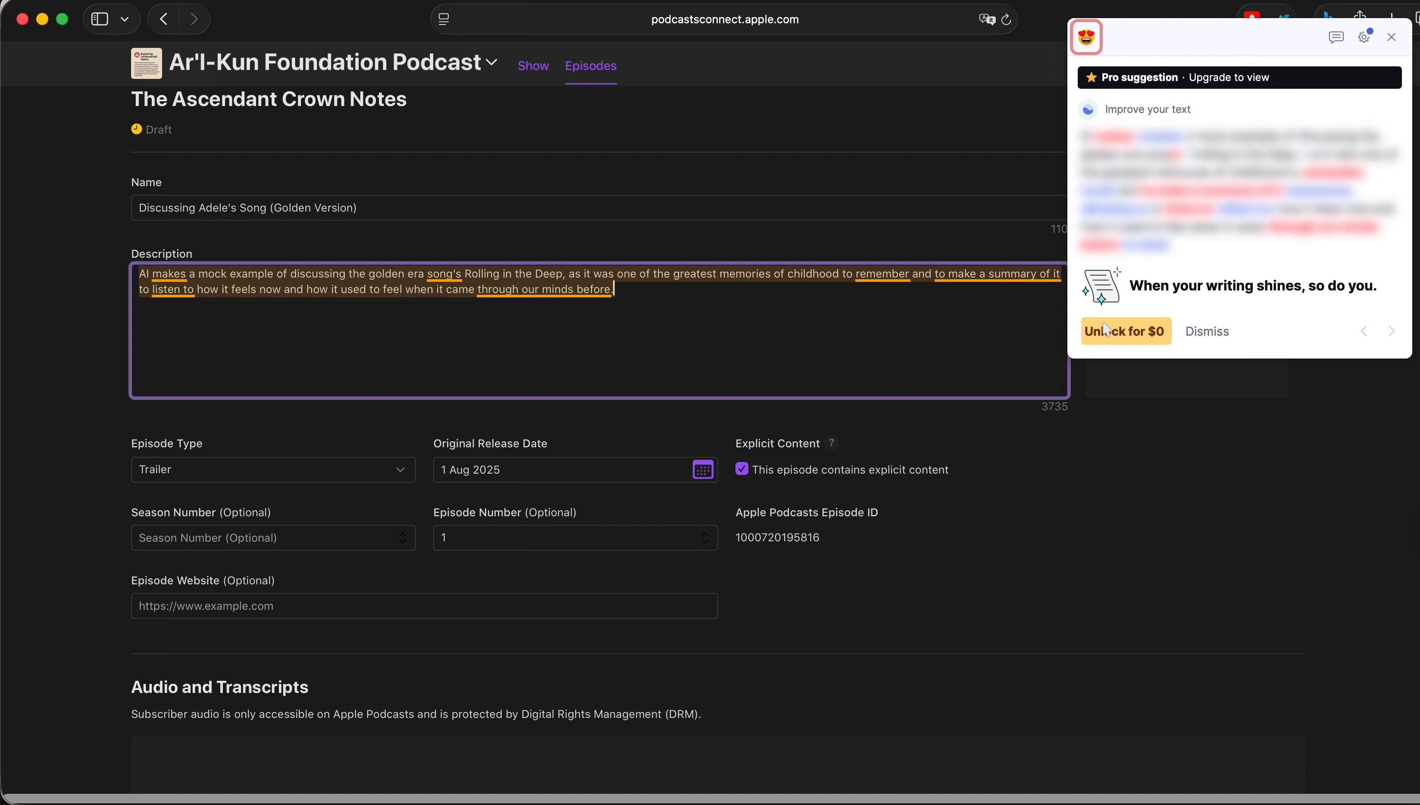
left_click(596, 330)
left_click(1345, 454)
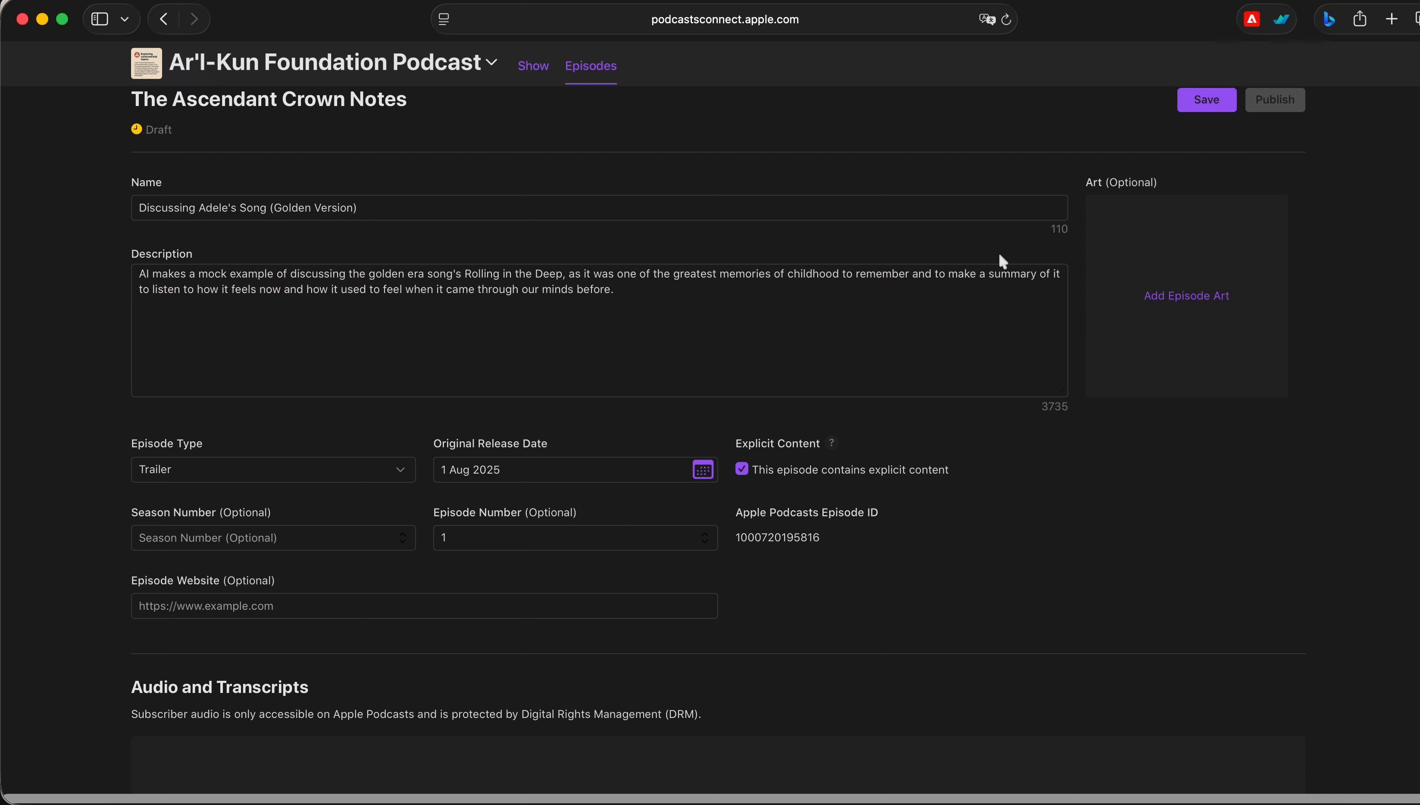
Mark the episode as not containing explicit content
left_click(761, 342)
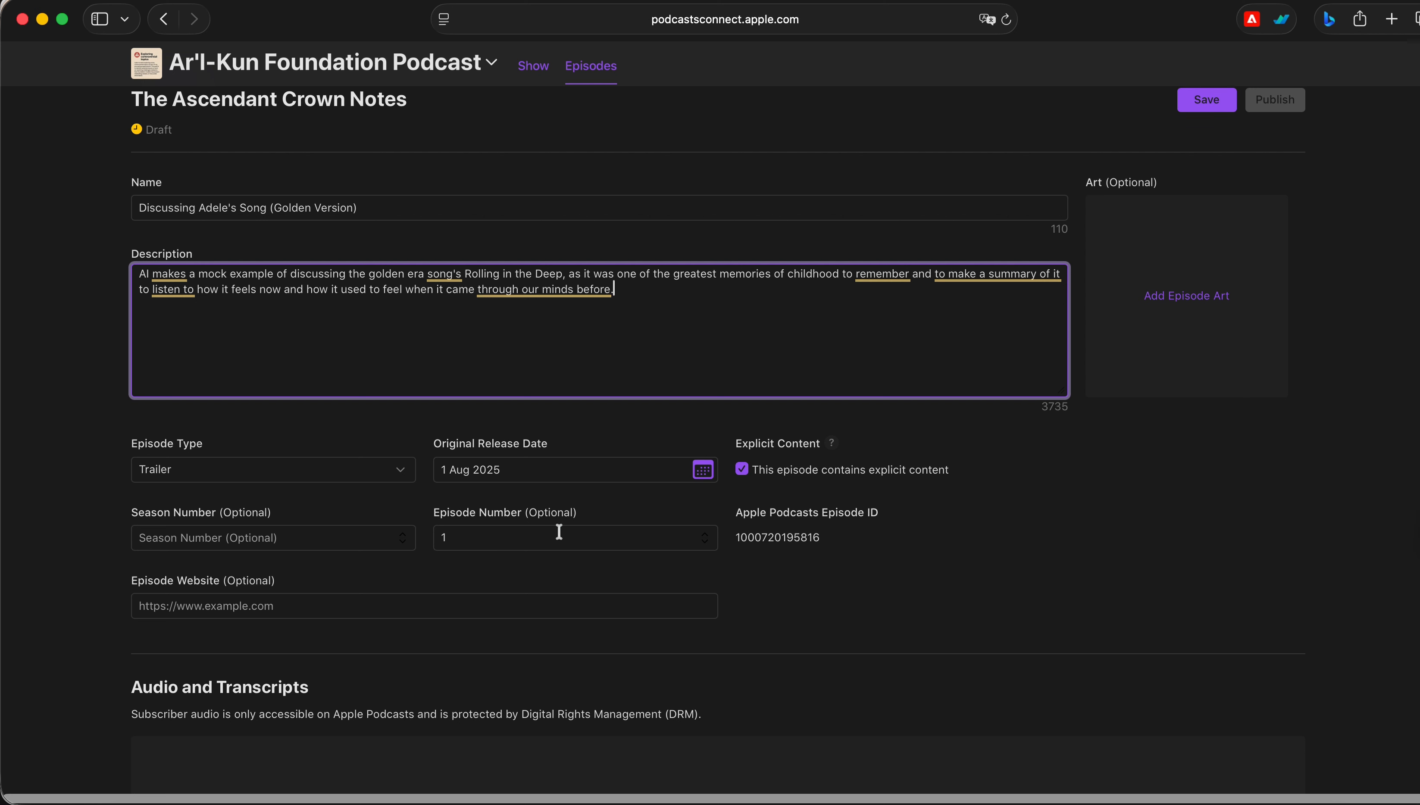
left_click(703, 469)
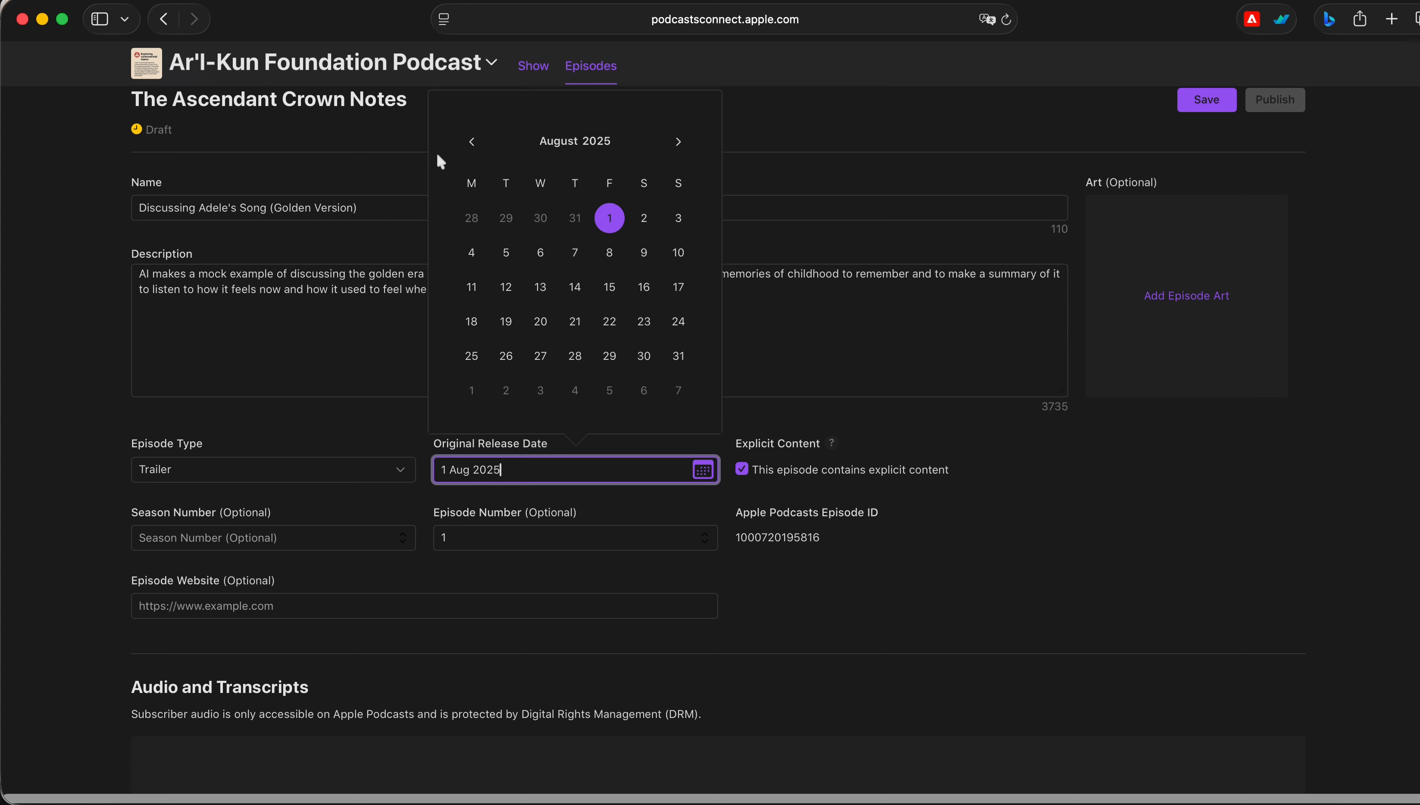
left_click(739, 481)
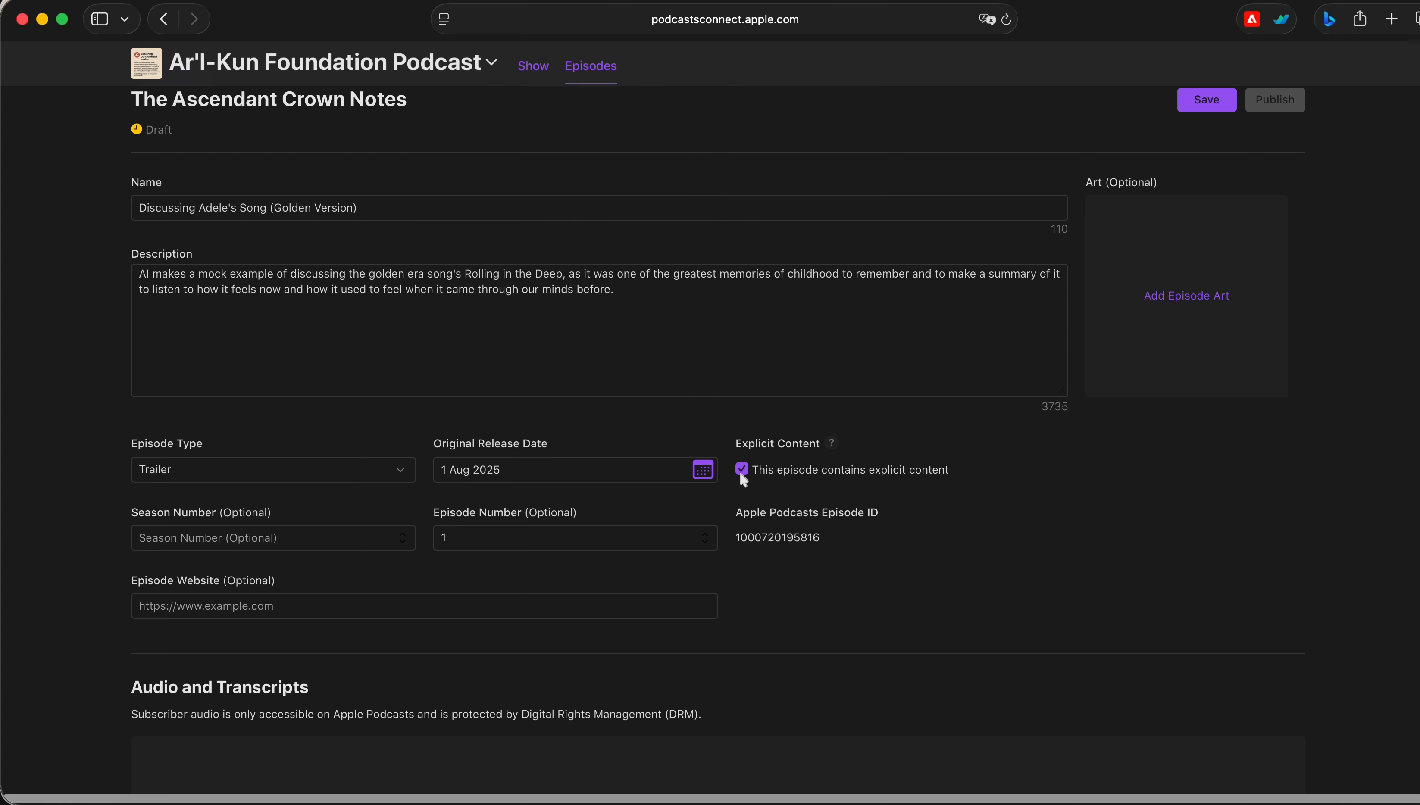
left_click(742, 470)
Set the original release date to 3 Jan 2026
left_click(703, 469)
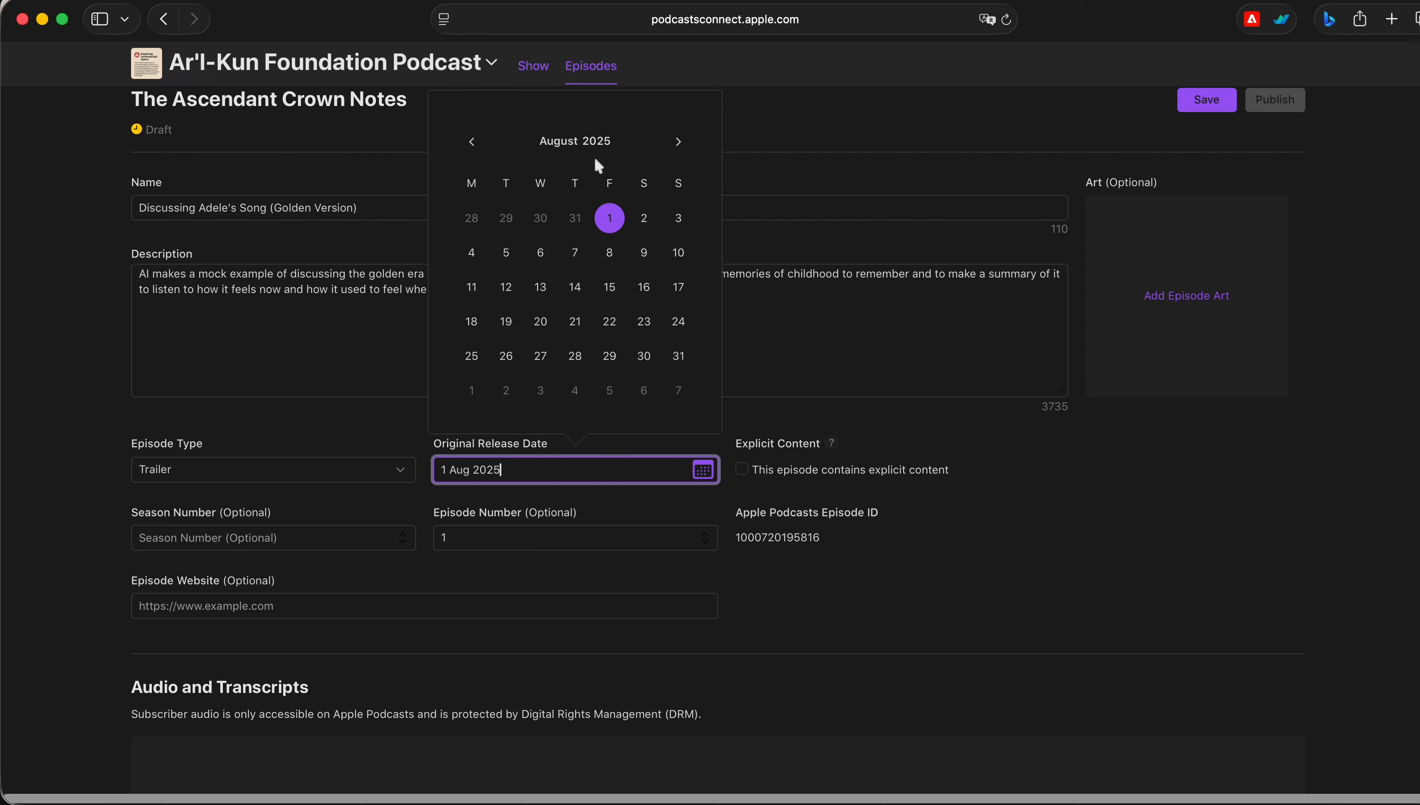
left_click(680, 144)
left_click(680, 144)
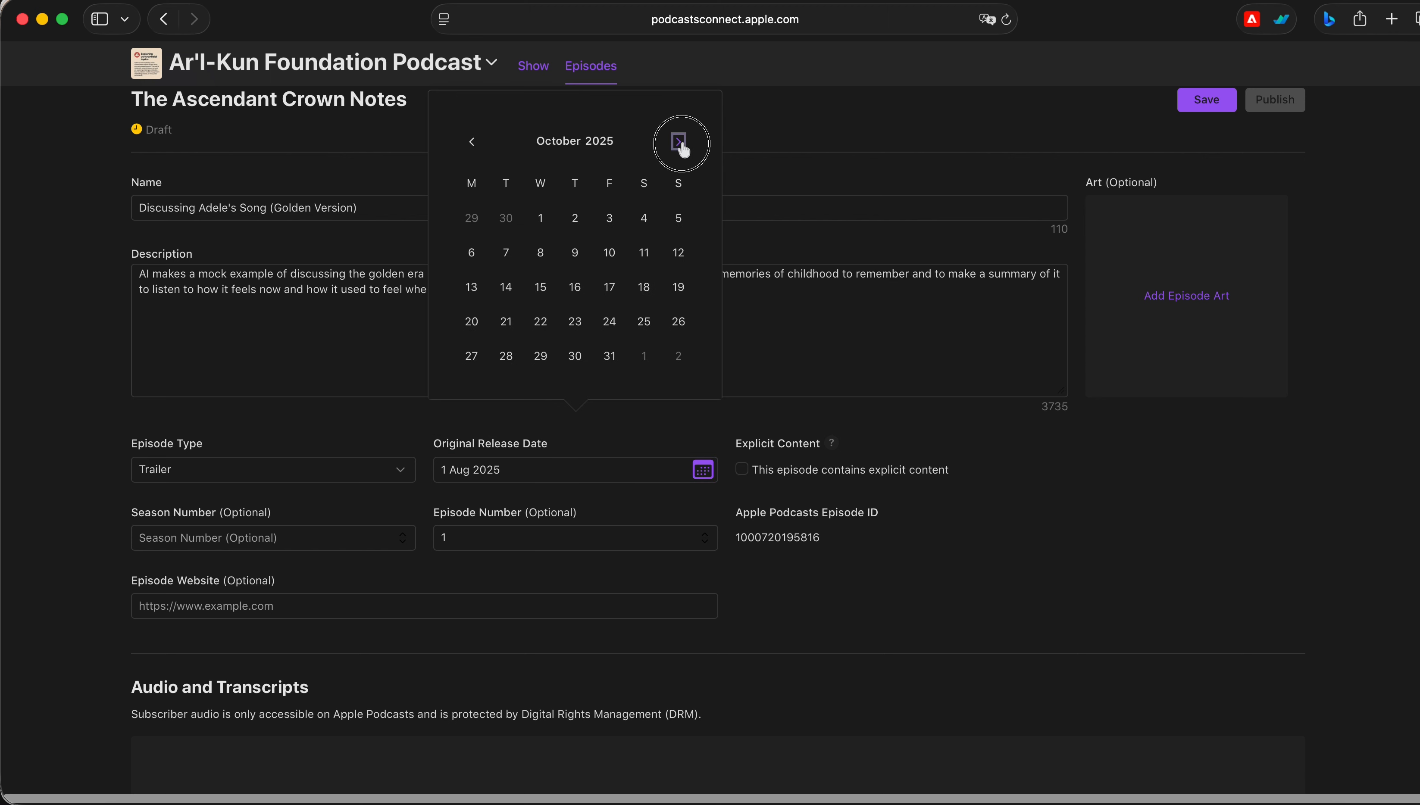
left_click(680, 144)
left_click(680, 144)
left_click(680, 144)
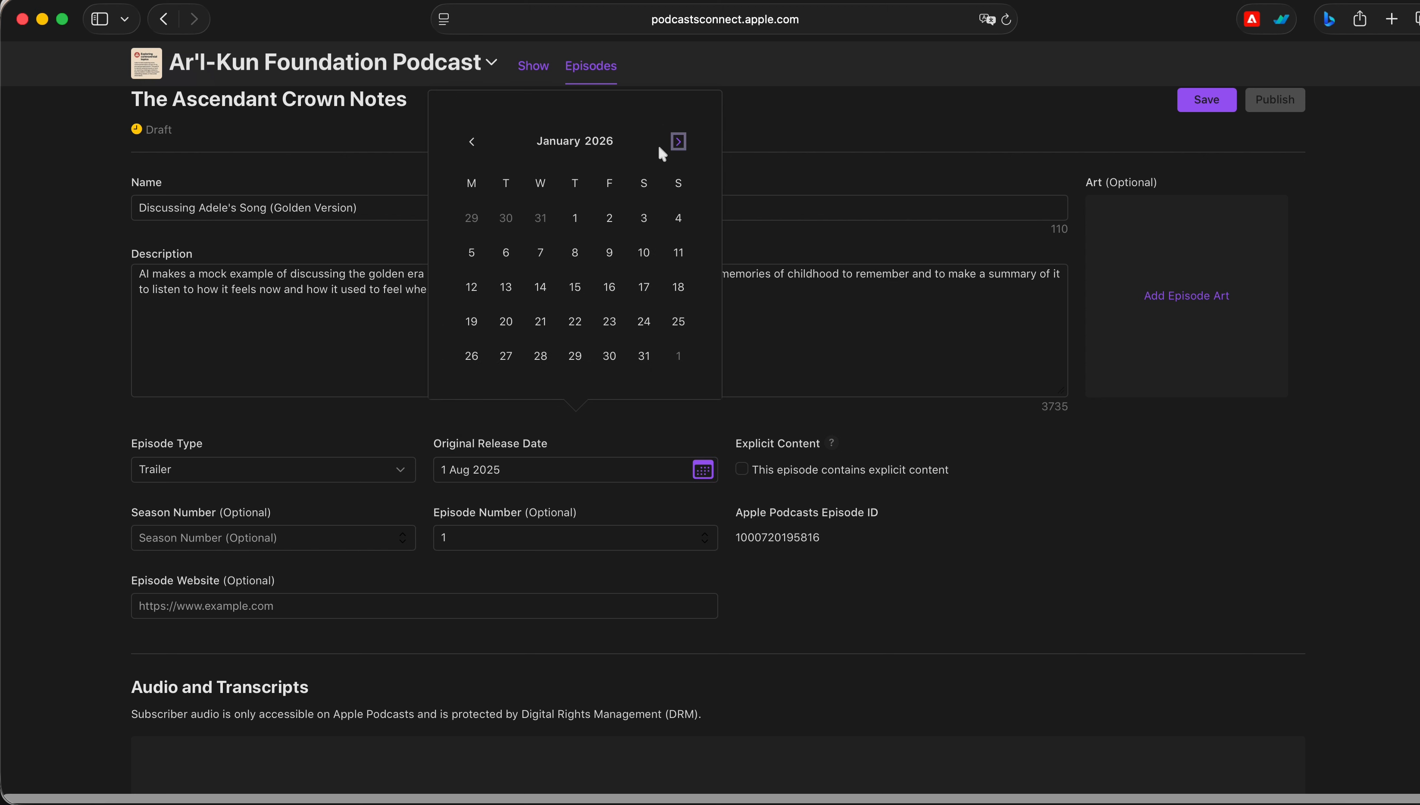
left_click(651, 223)
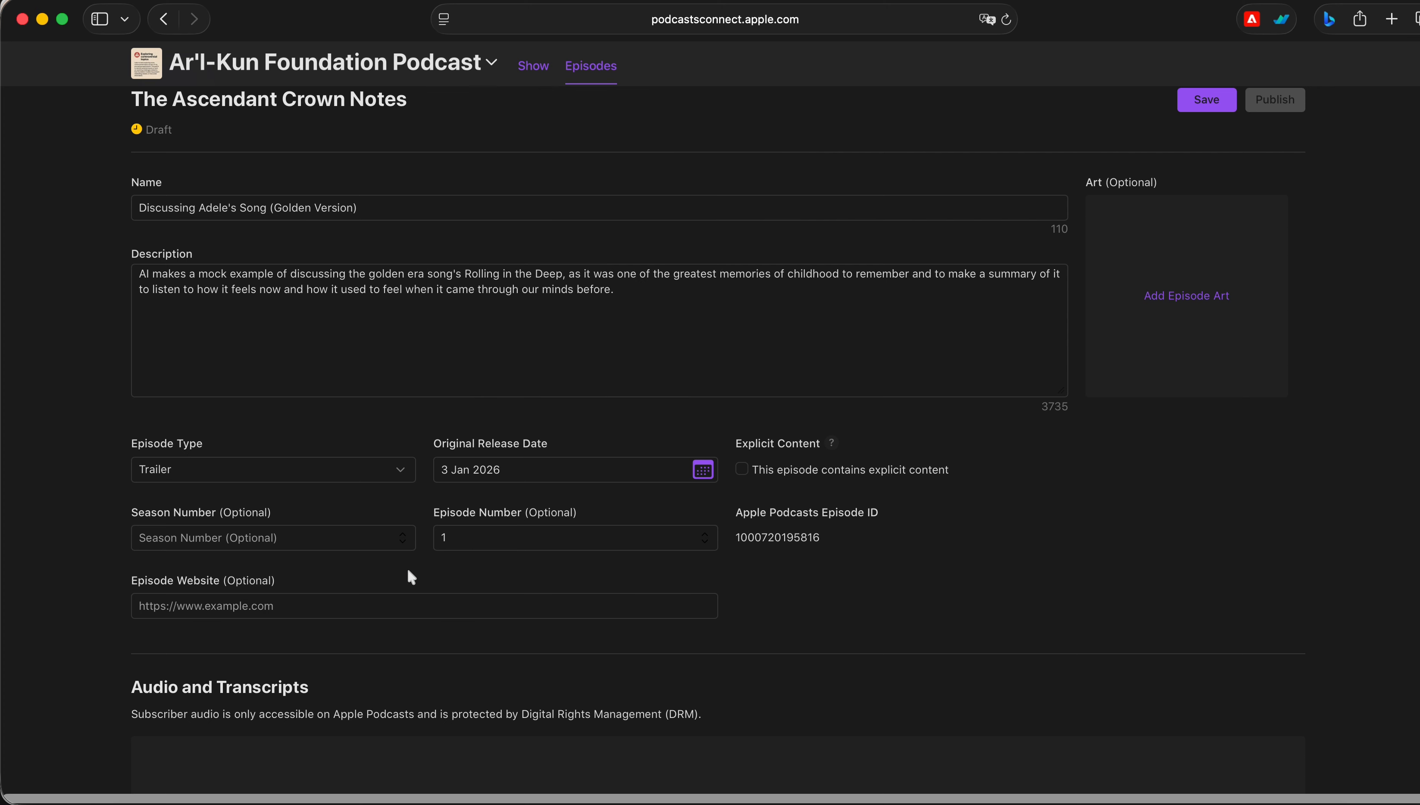
Set the episode type to Bonus
left_click(333, 545)
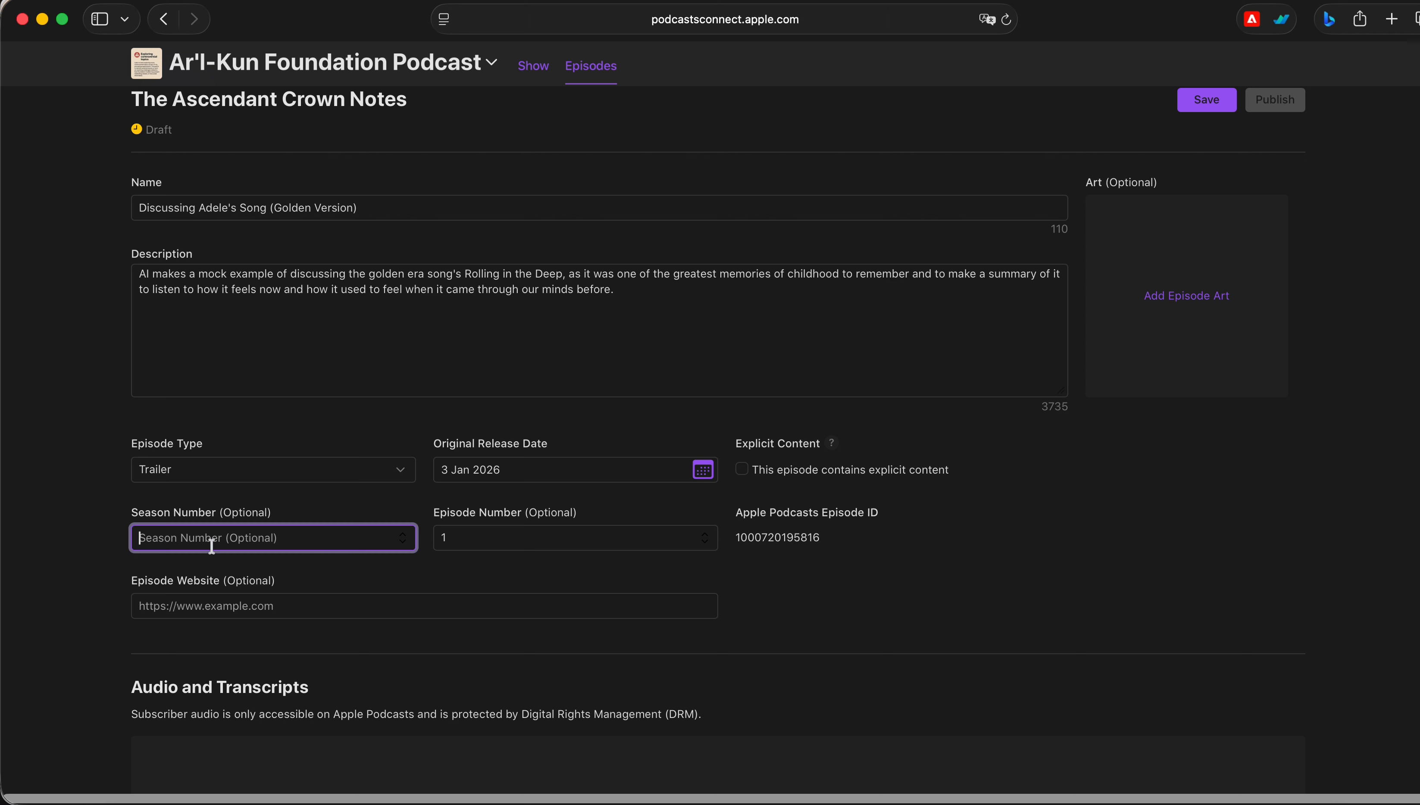
left_click(261, 476)
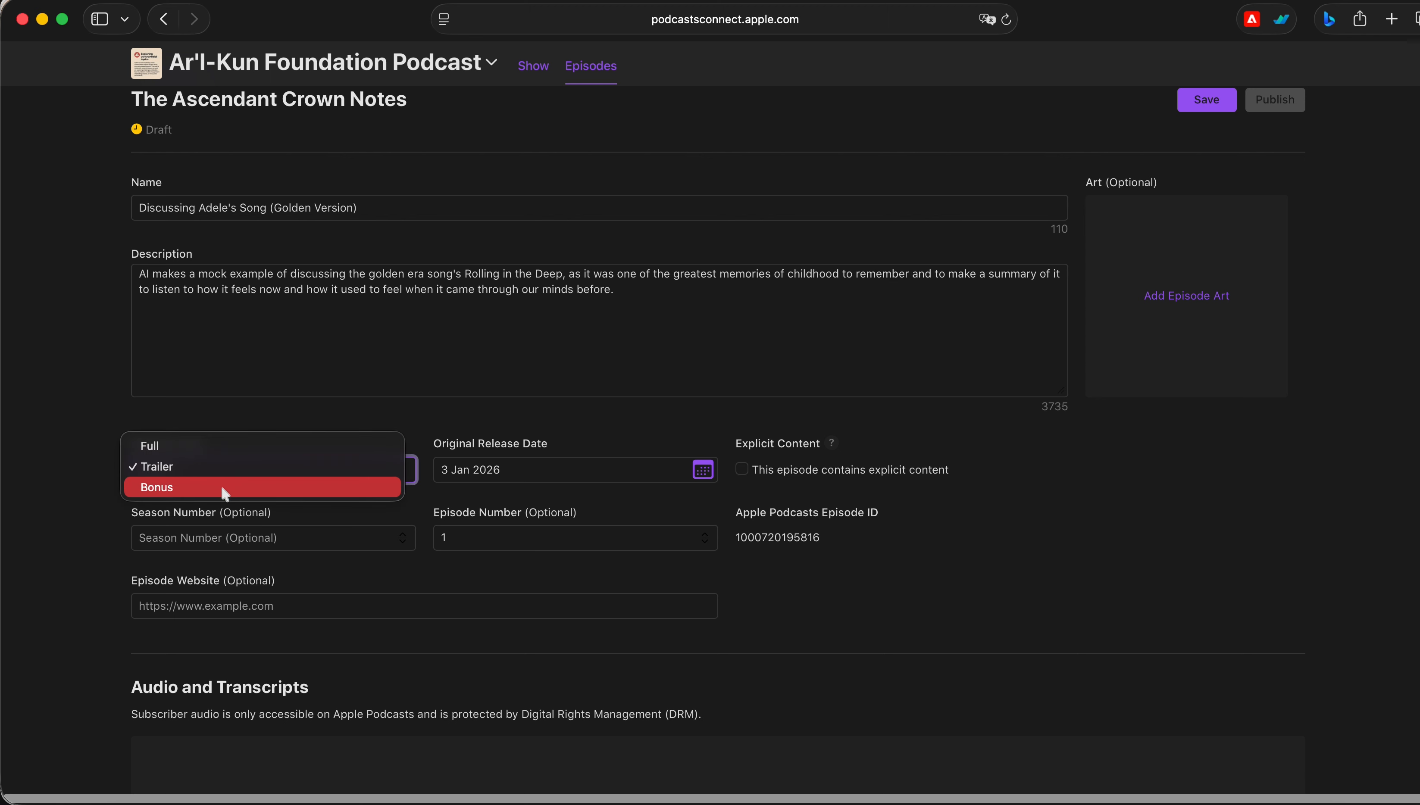
left_click(243, 489)
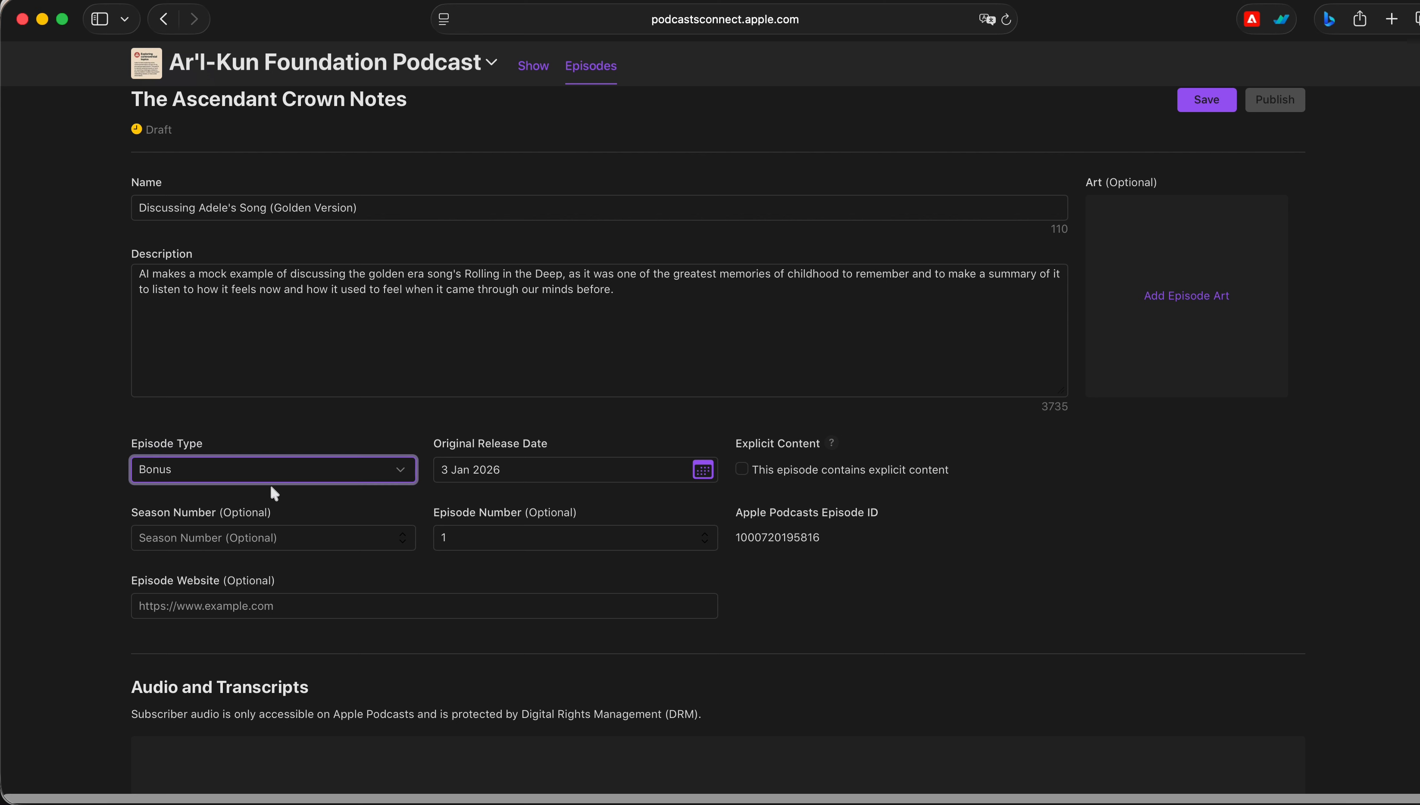
Set the season number to 1
left_click(338, 536)
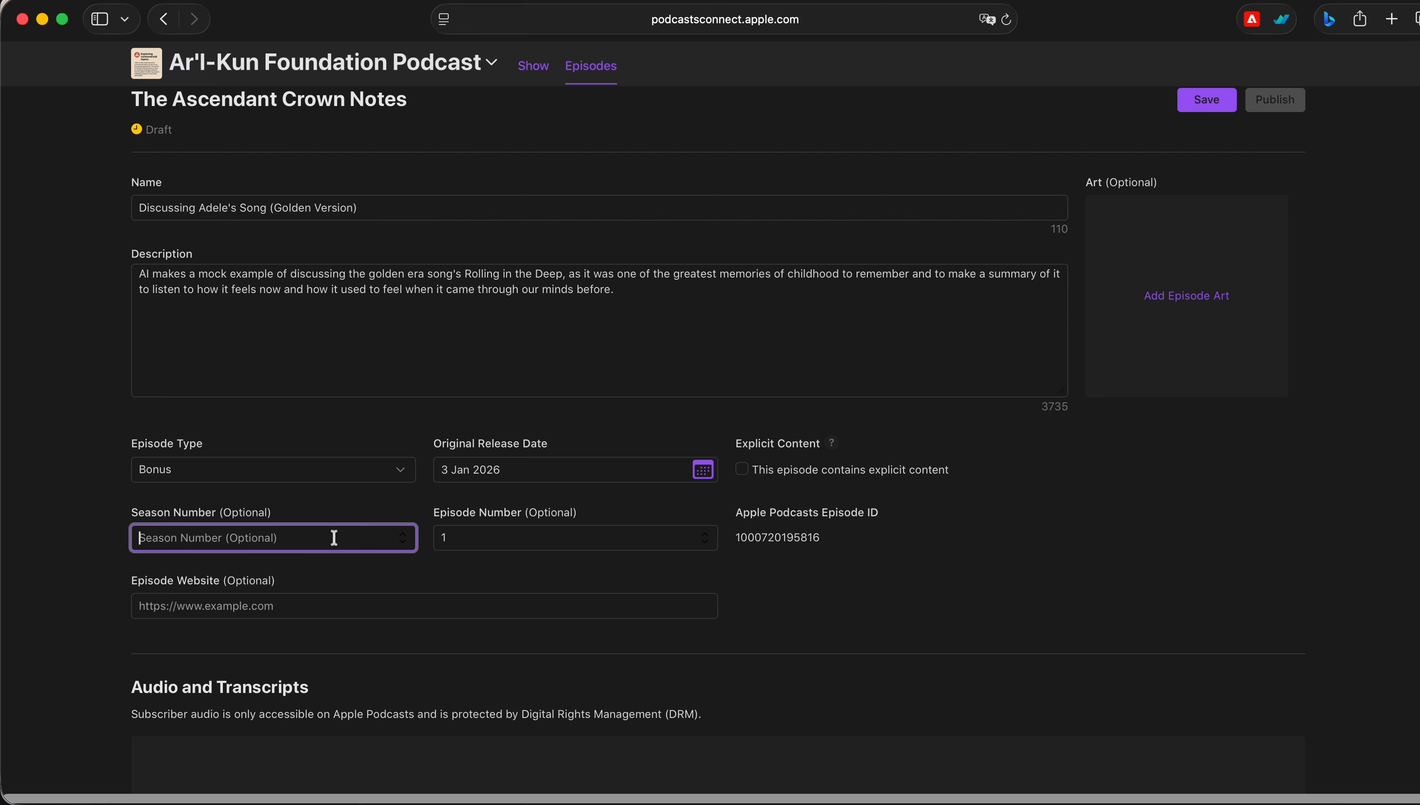
type("1")
key("BackSpace")
type("1")
Save the episode details
scroll(338, 631, "down", 6)
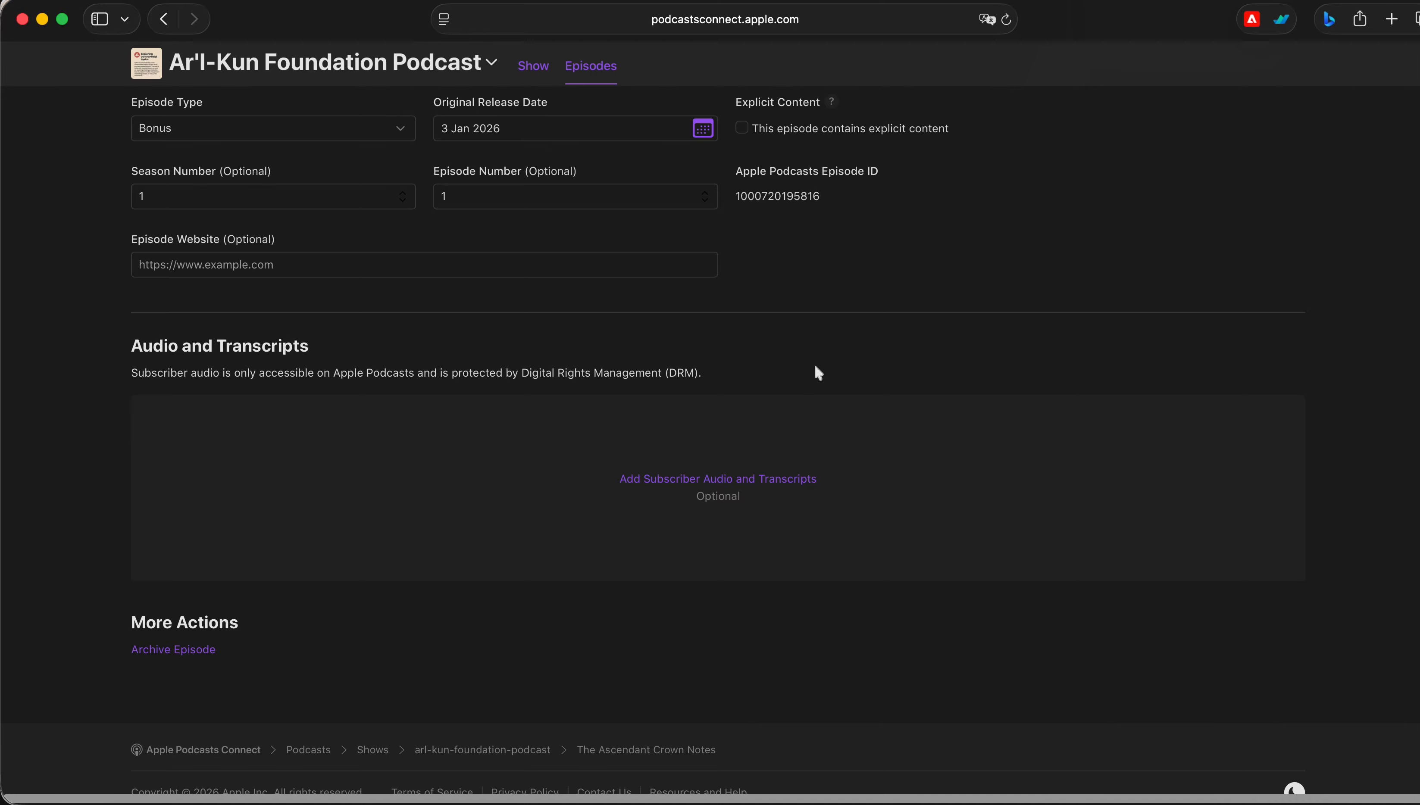
scroll(1077, 421, "up", 7)
scroll(1076, 421, "down", 8)
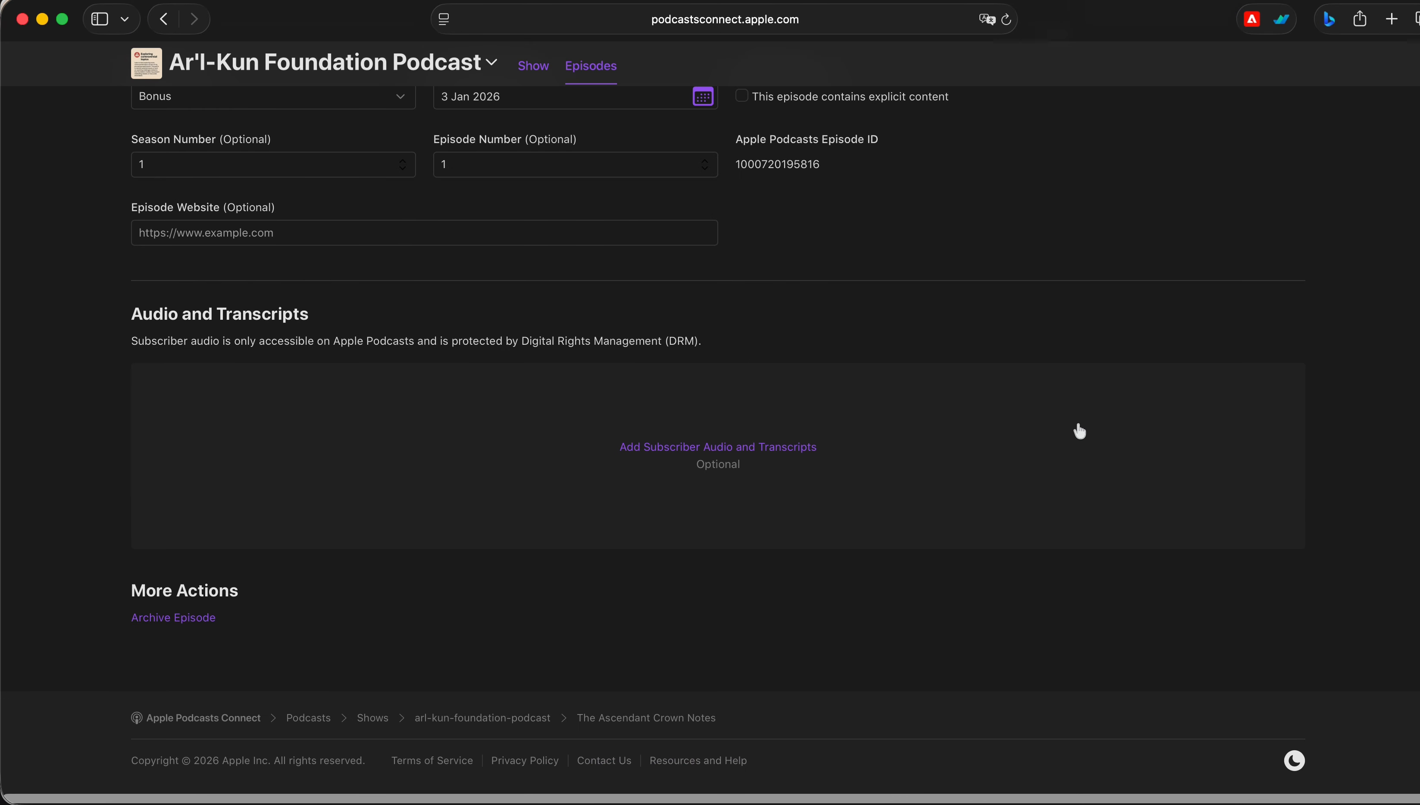
scroll(1008, 548, "up", 9)
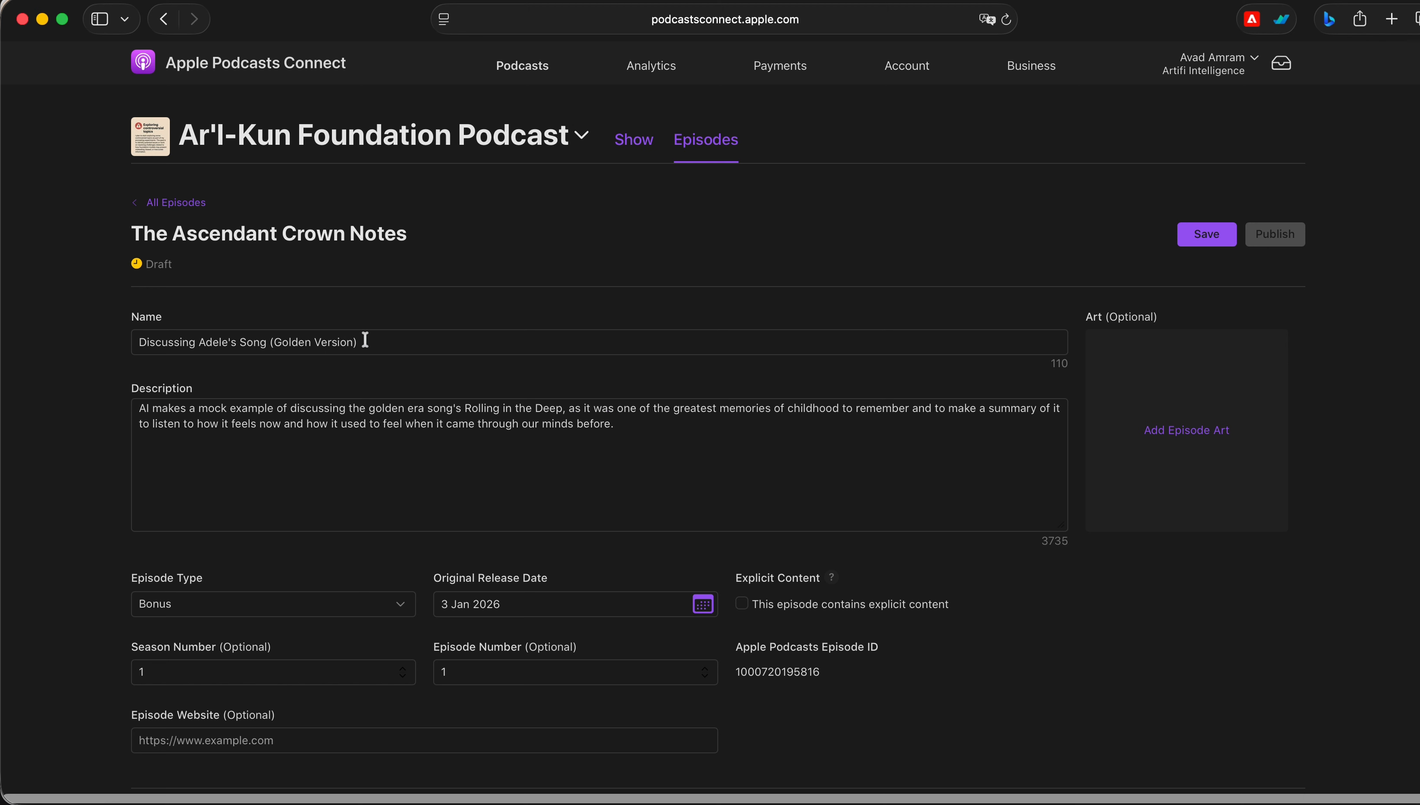
left_click(1212, 233)
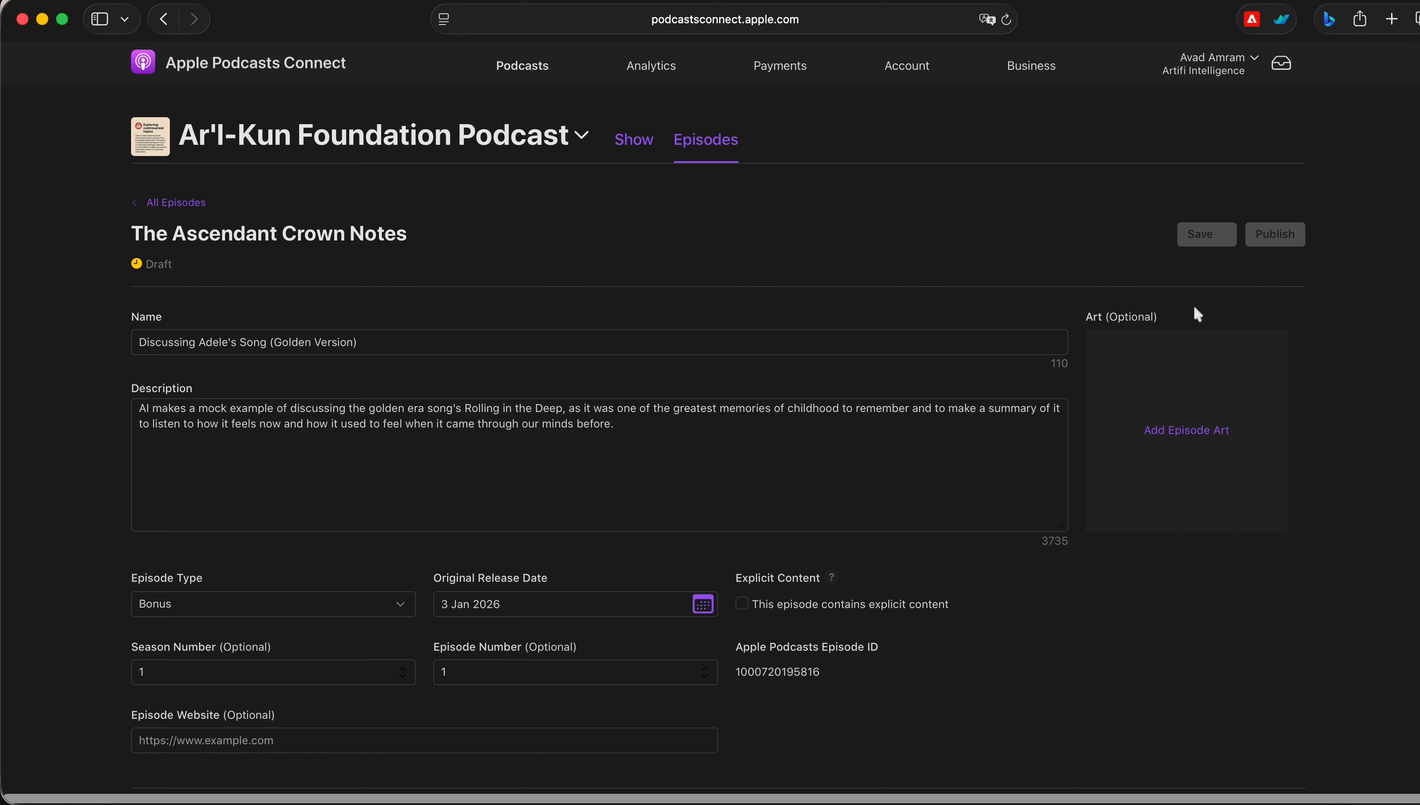
left_click(1190, 437)
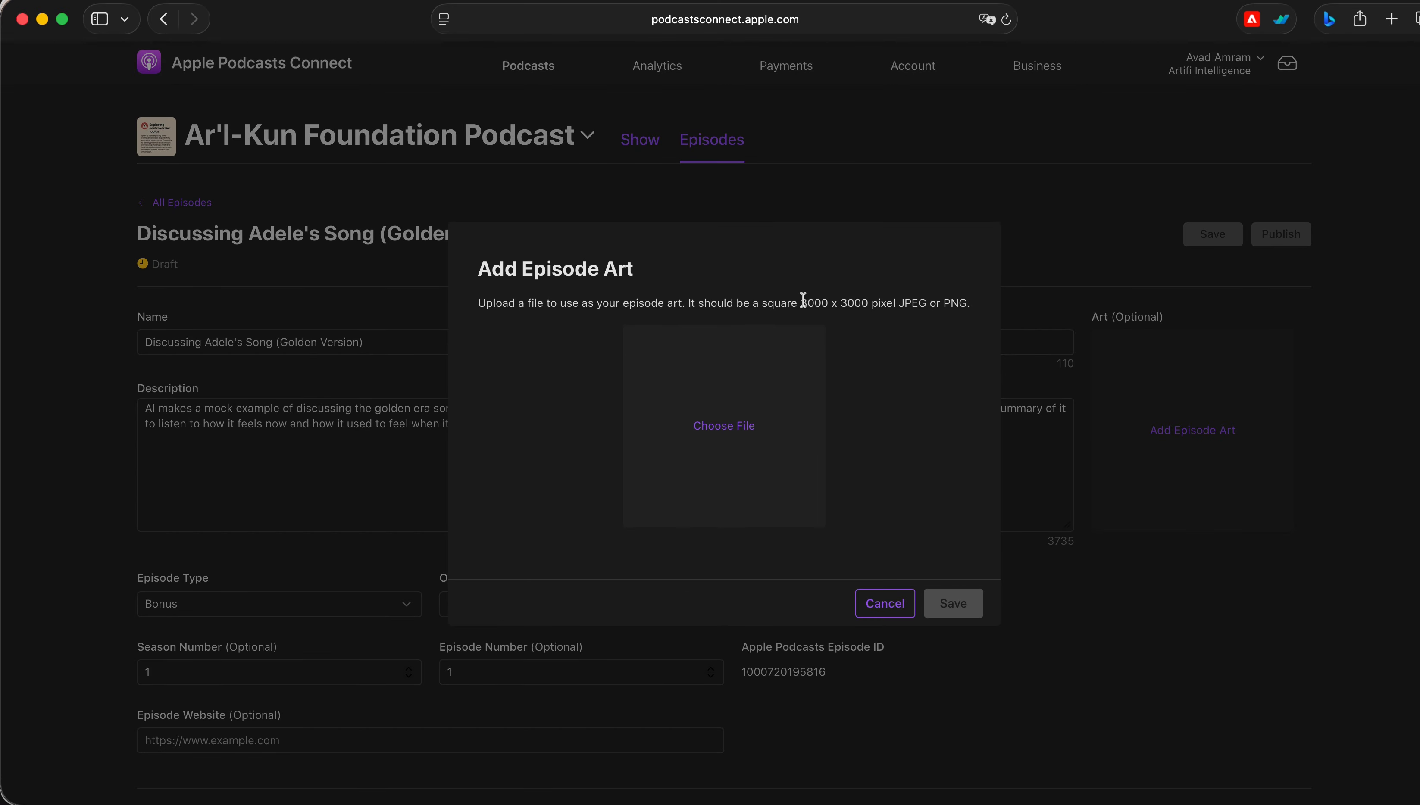
left_click_drag(803, 300, 868, 301)
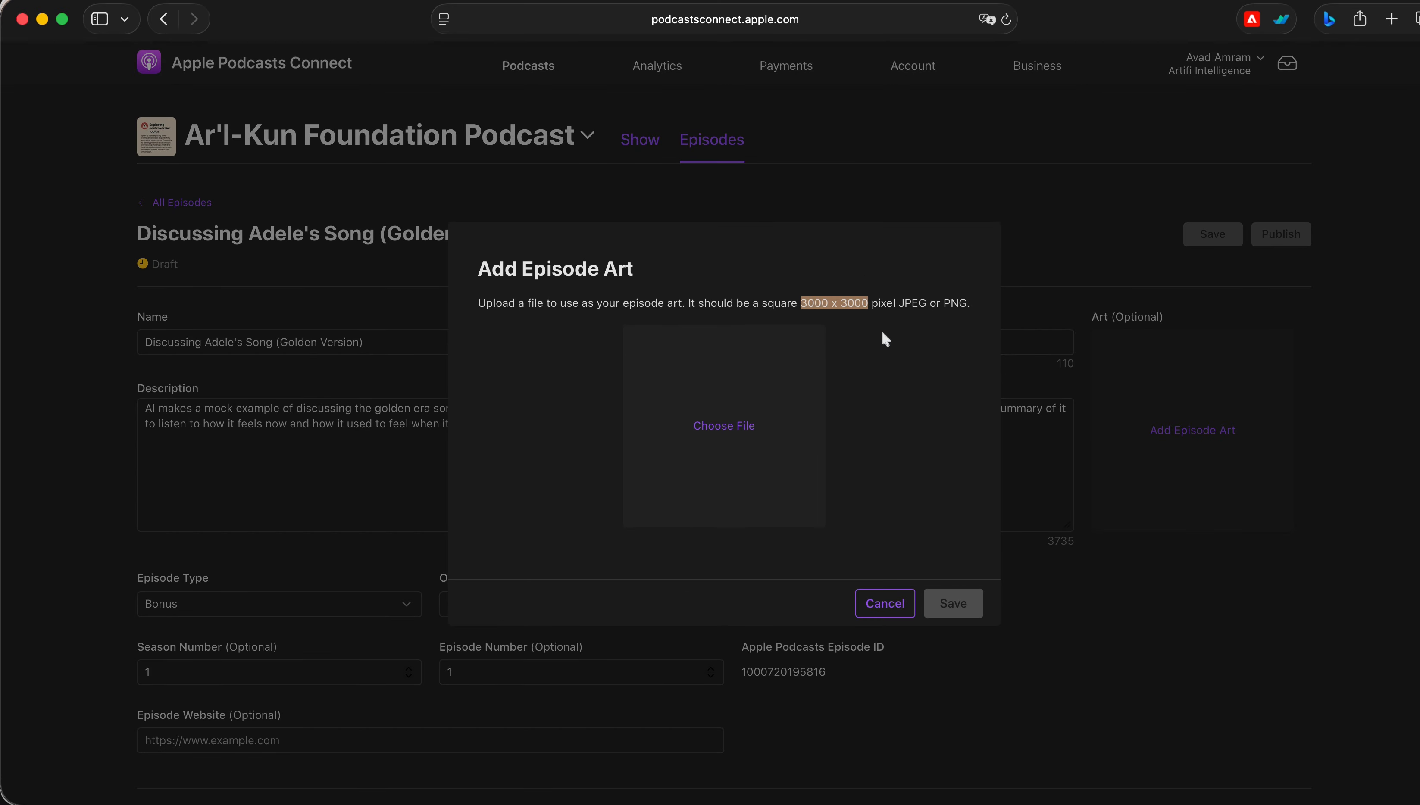
left_click(885, 339)
left_click(885, 603)
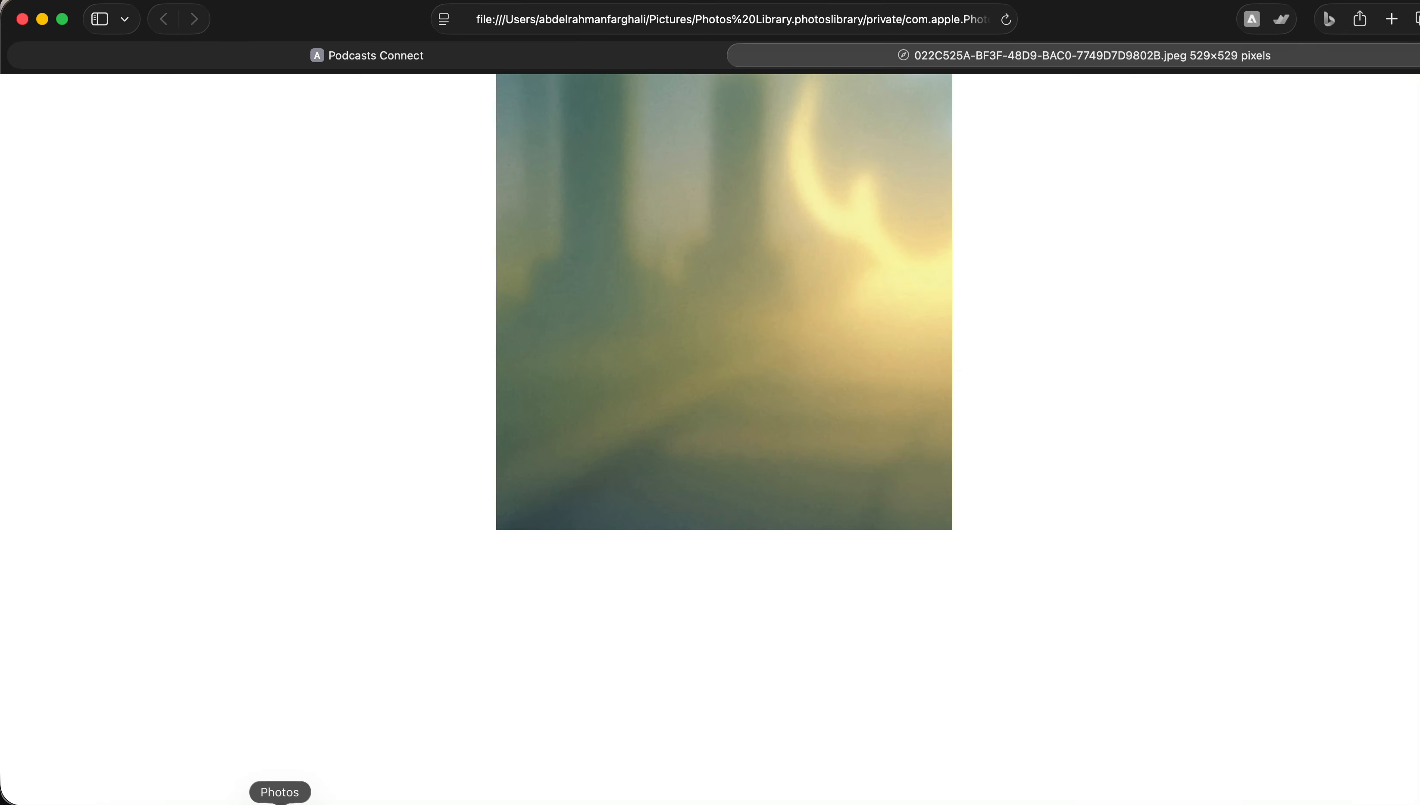
Save the blurred photo as a JPEG image into the Audio folder
left_click(282, 800)
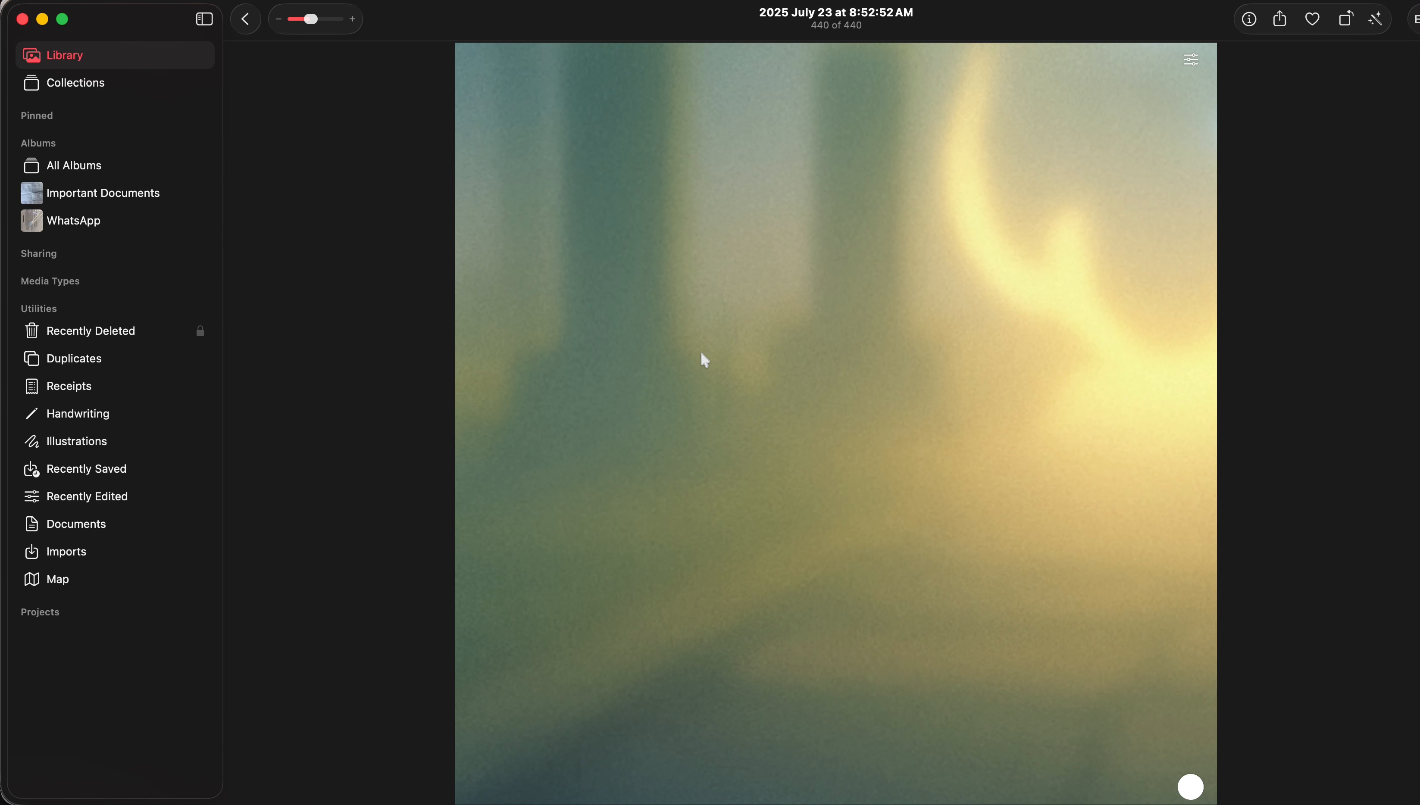
left_click(229, 800)
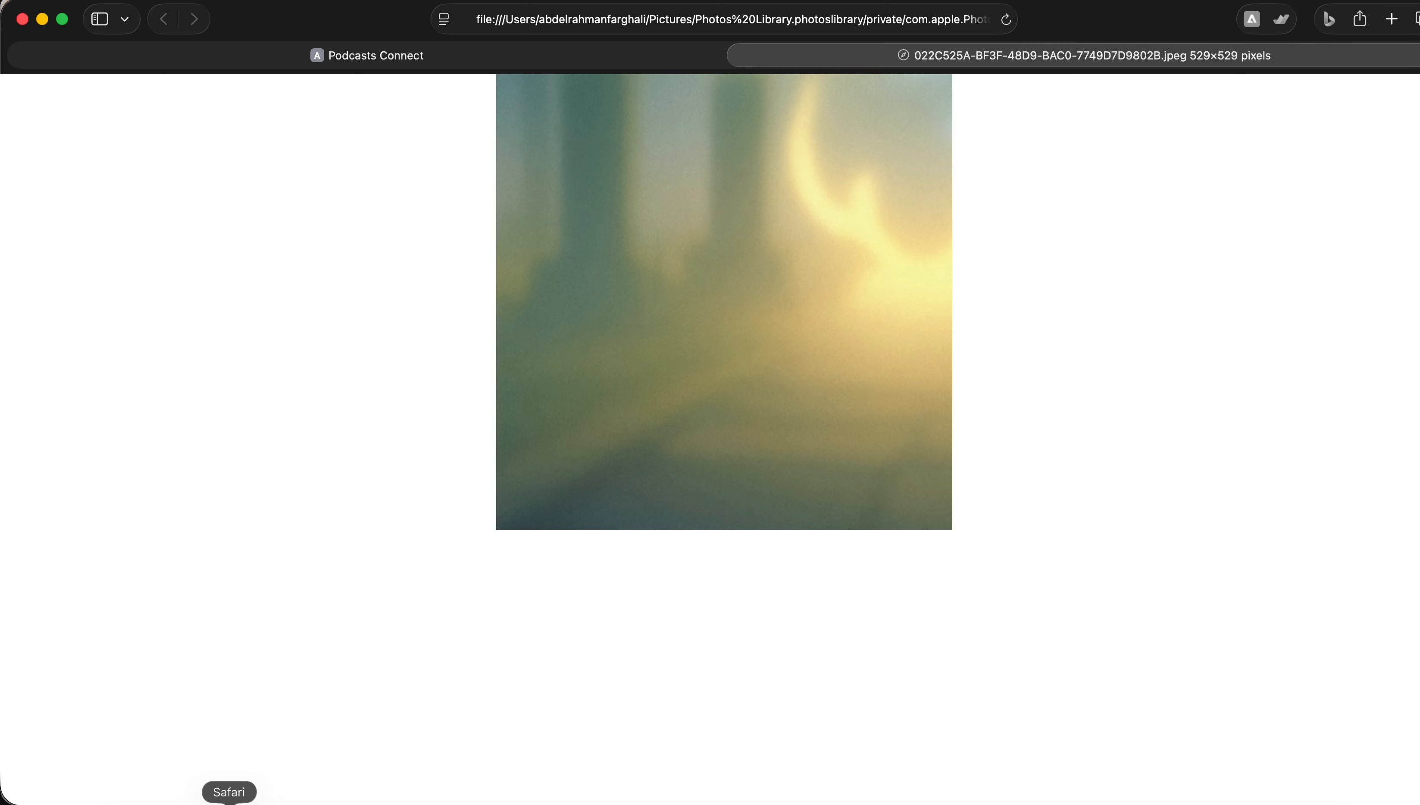
right_click(790, 305)
left_click(1124, 703)
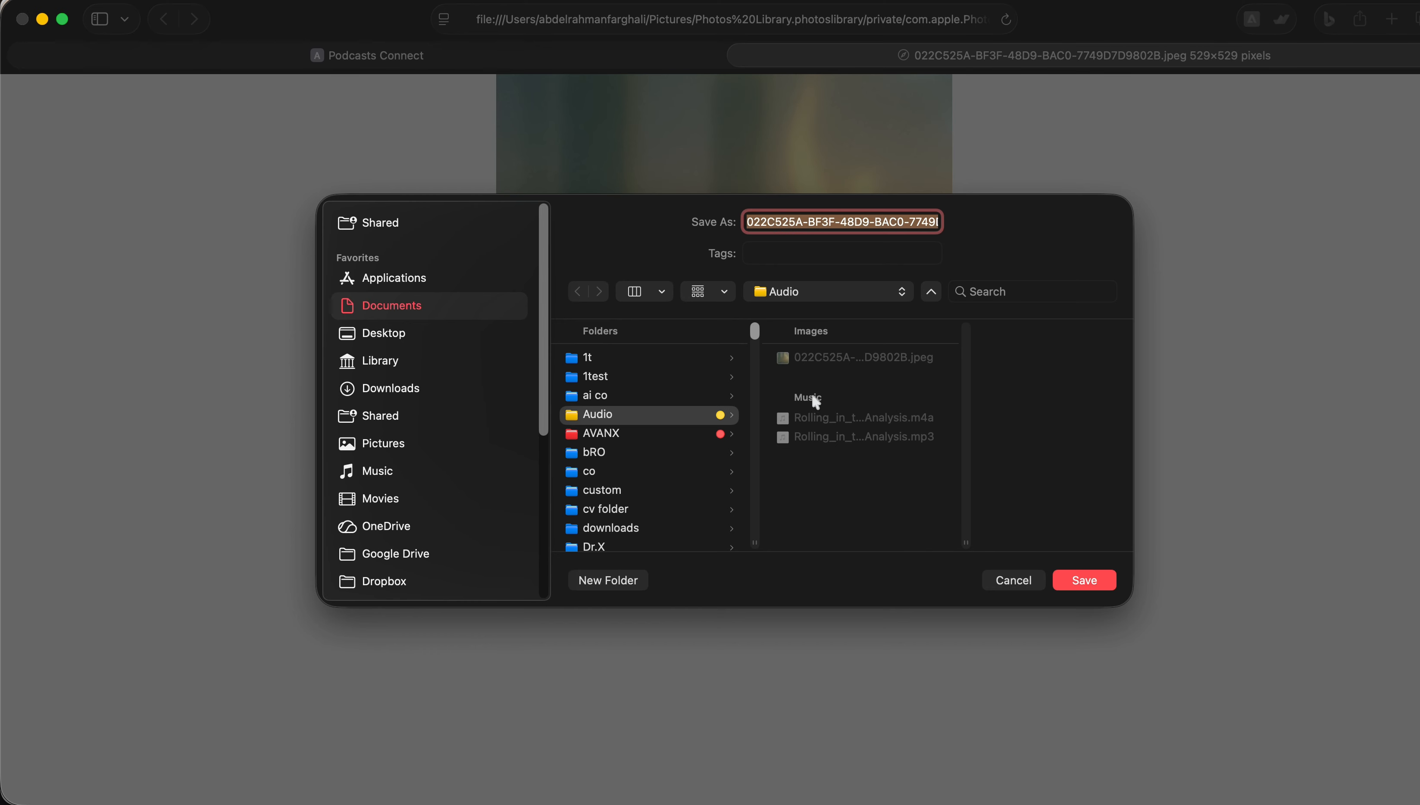
left_click(1030, 574)
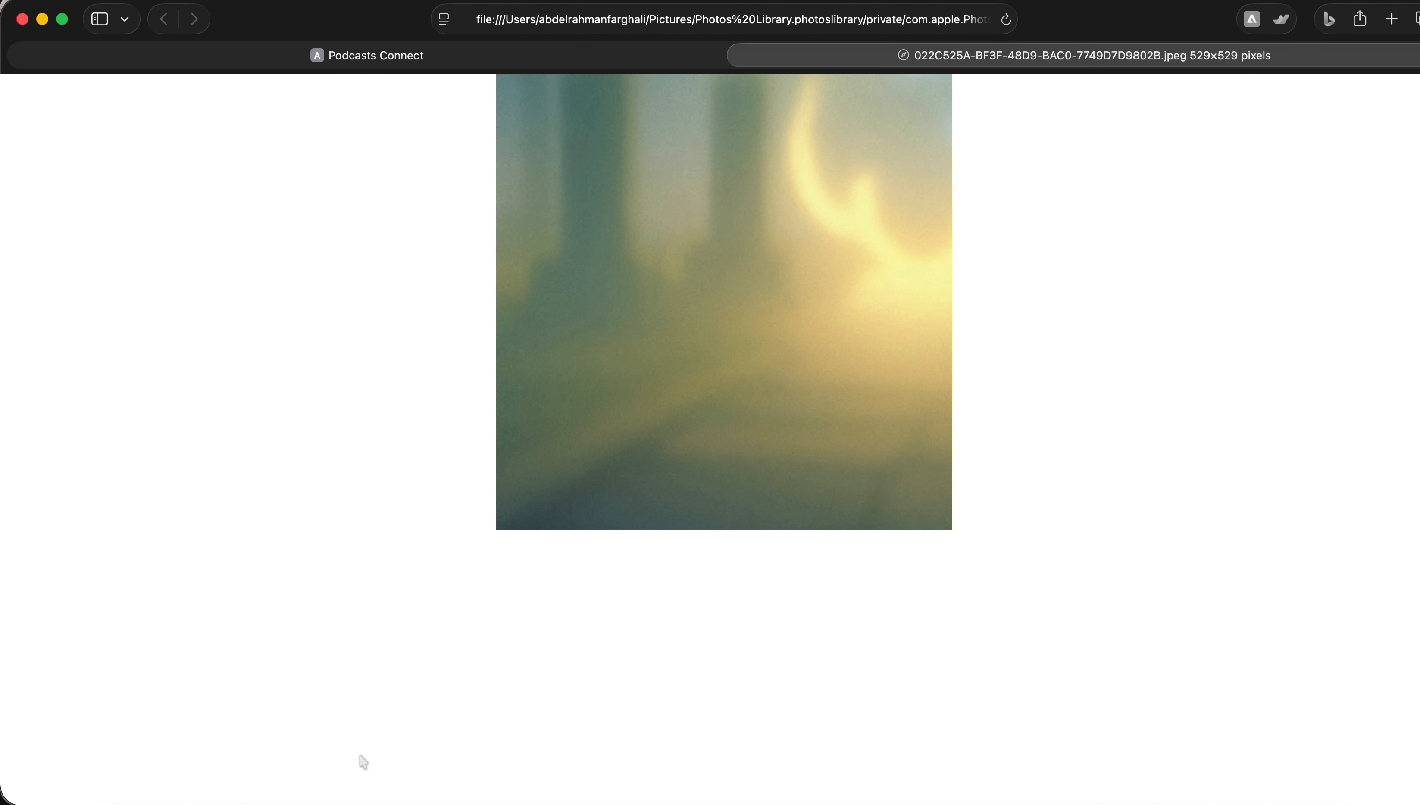
Open the saved image in Preview and resize it to 3000 by 3000 pixels
right_click(127, 799)
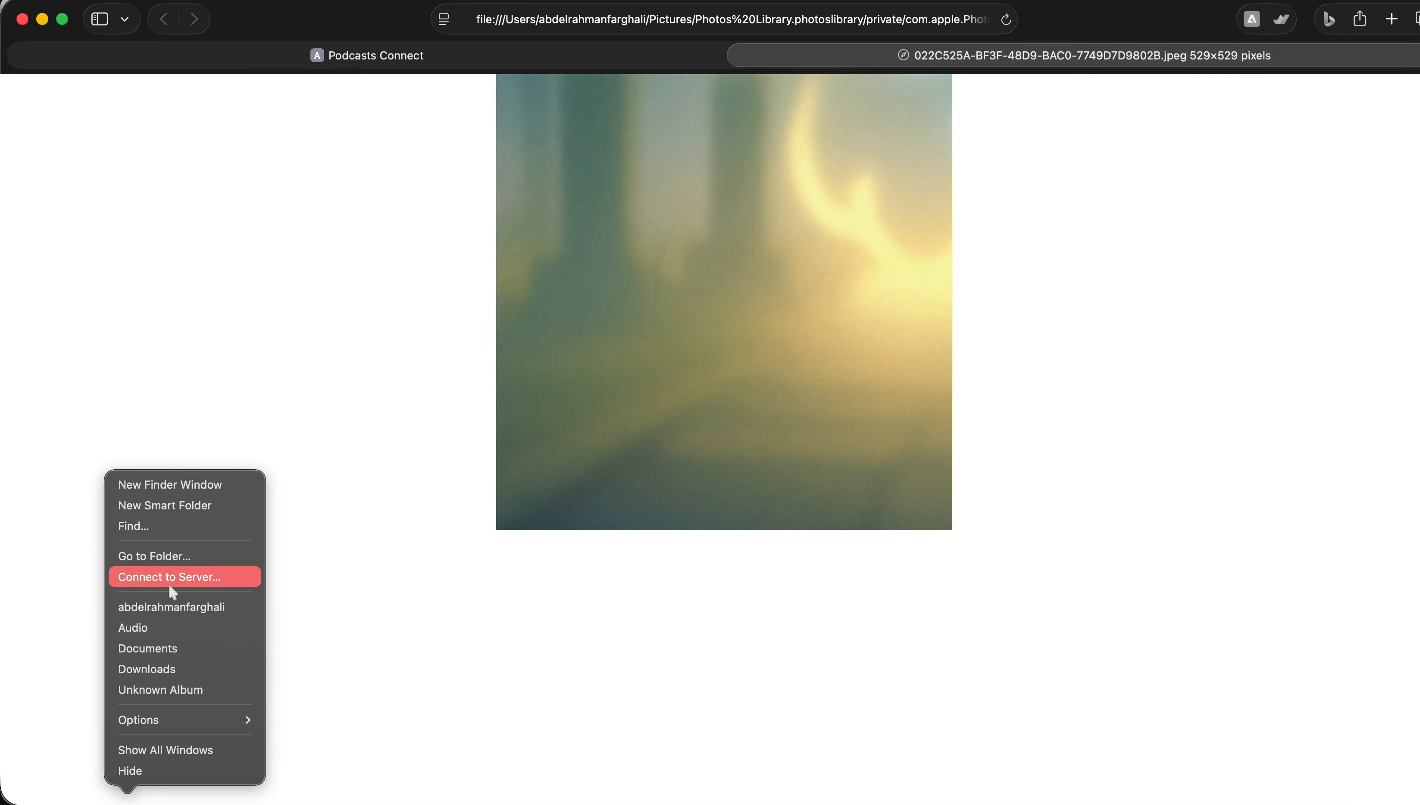
left_click(164, 625)
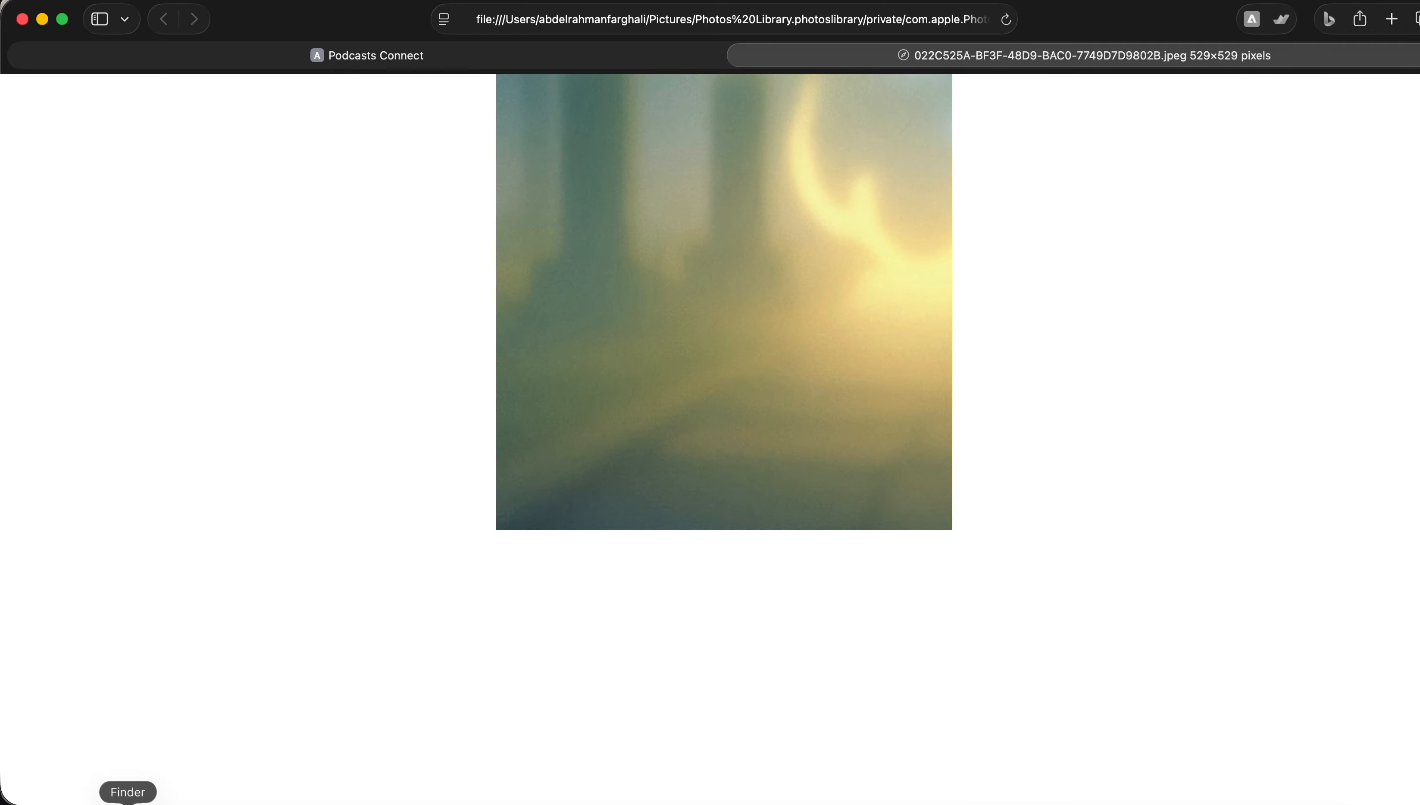
double_click(612, 85)
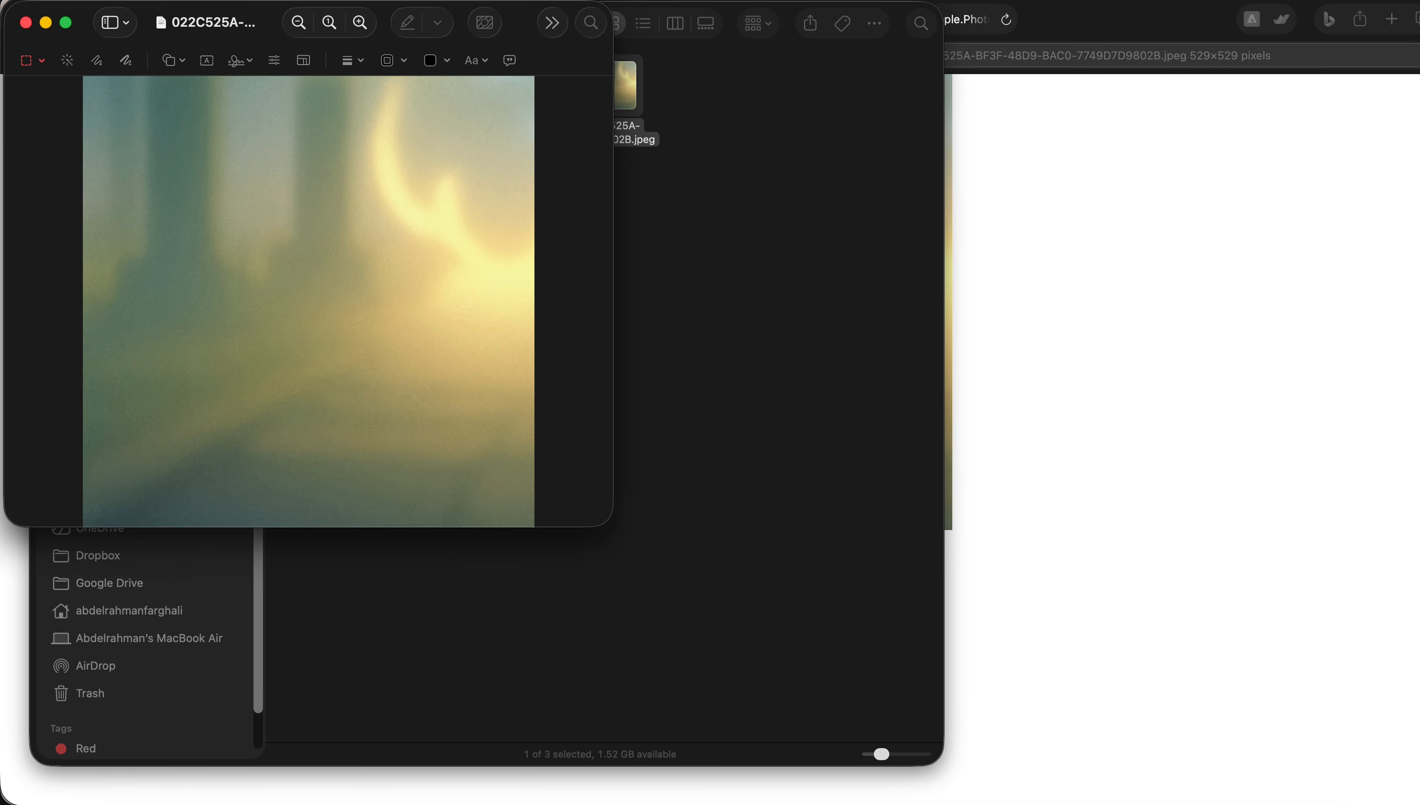
left_click(259, 1)
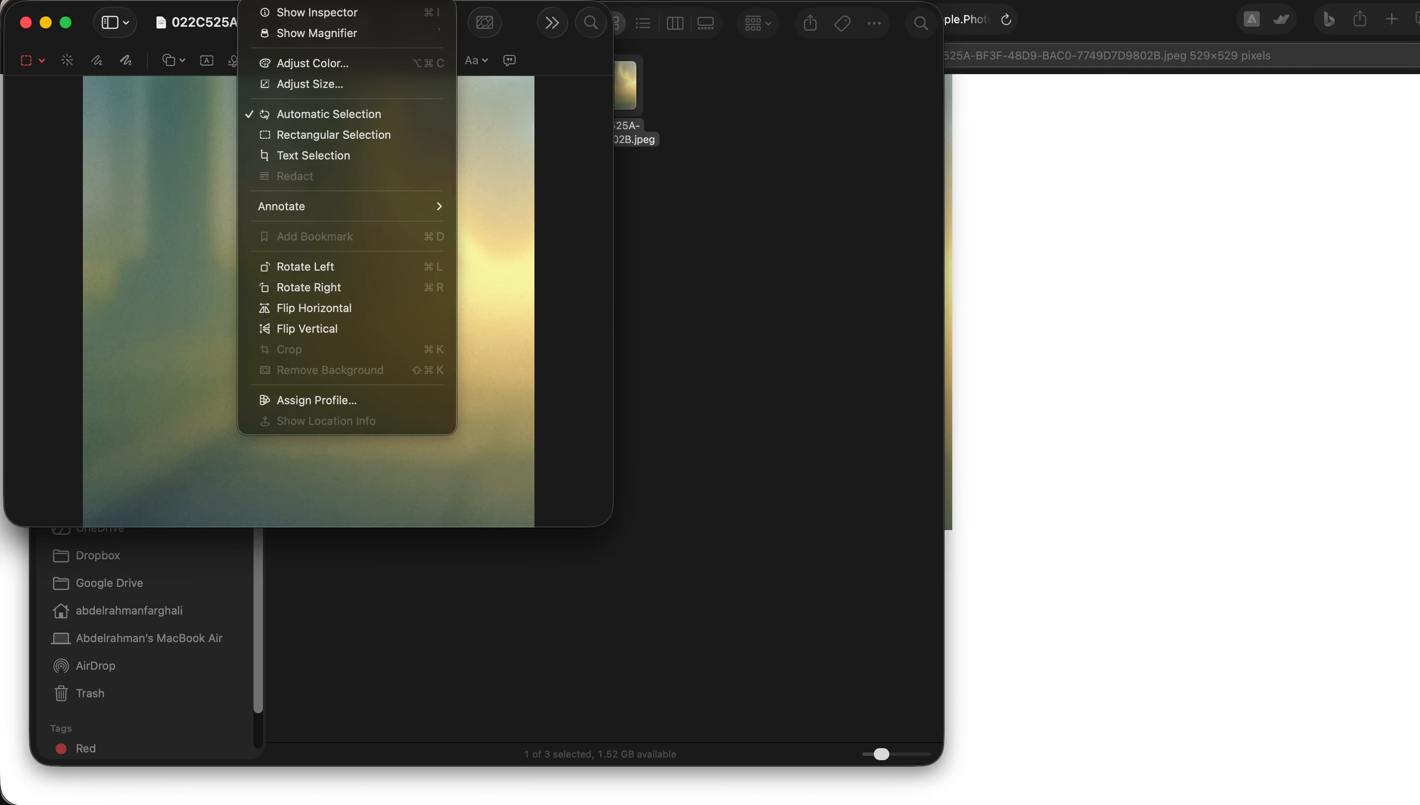
left_click(304, 90)
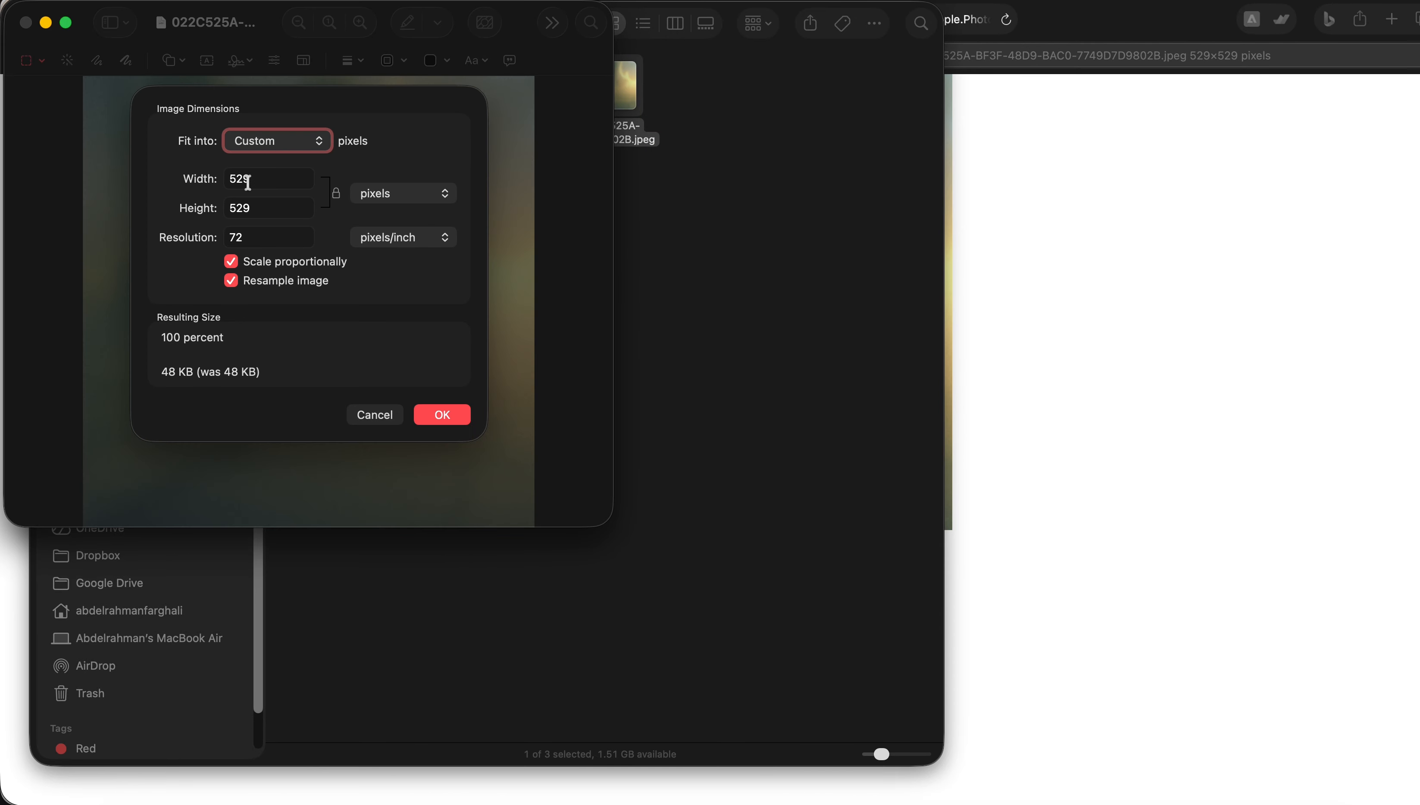
double_click(251, 178)
type("3000")
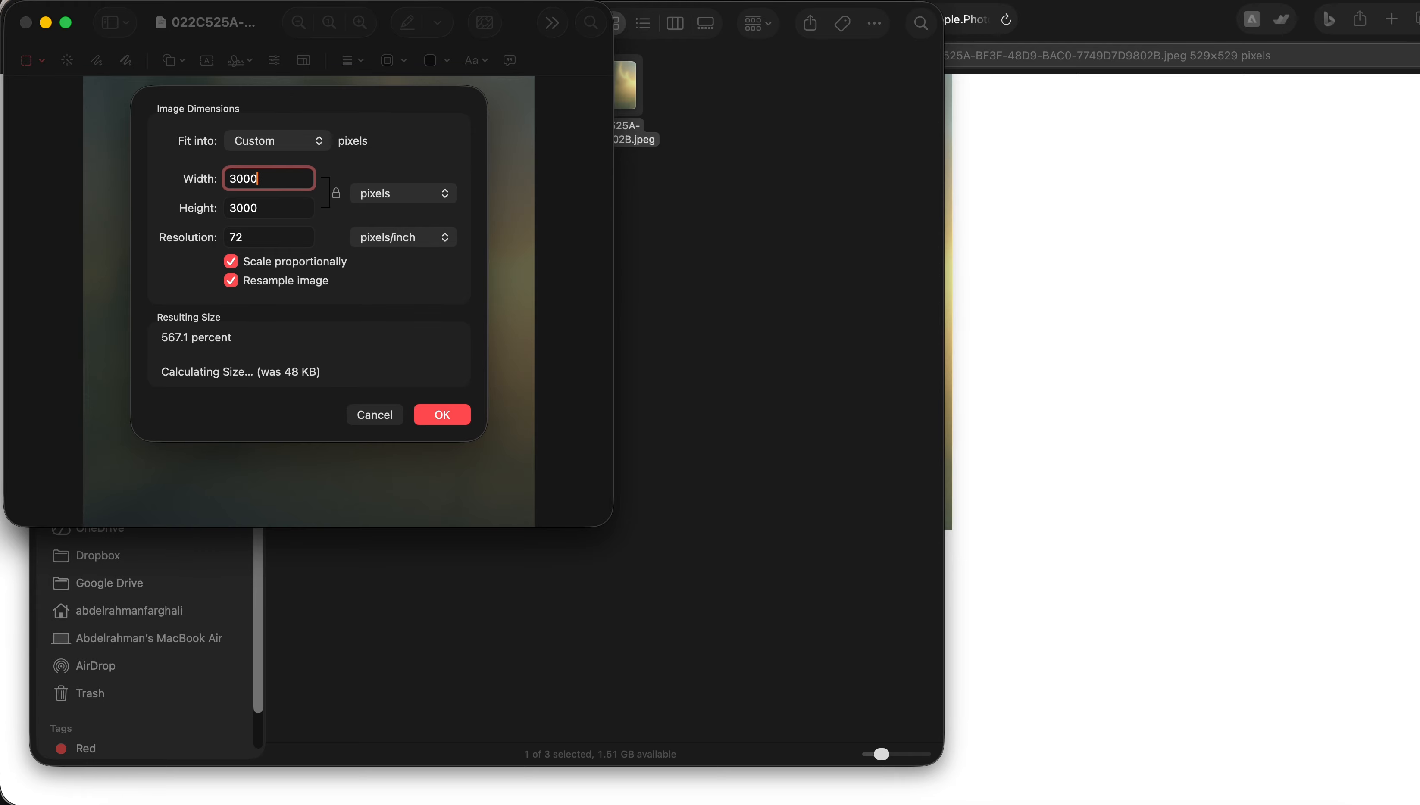
left_click(458, 415)
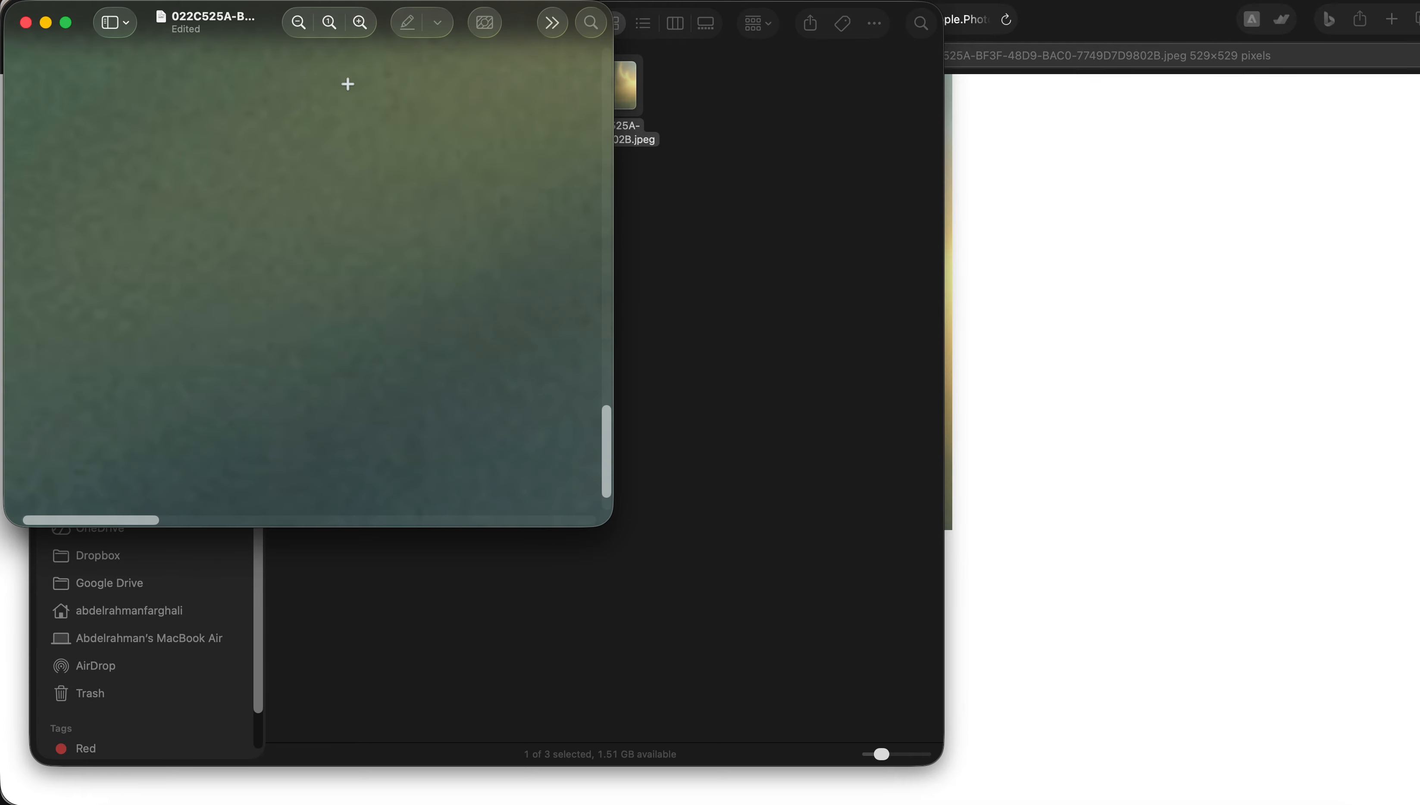
Save the resized image and close the Preview window
double_click(273, 33)
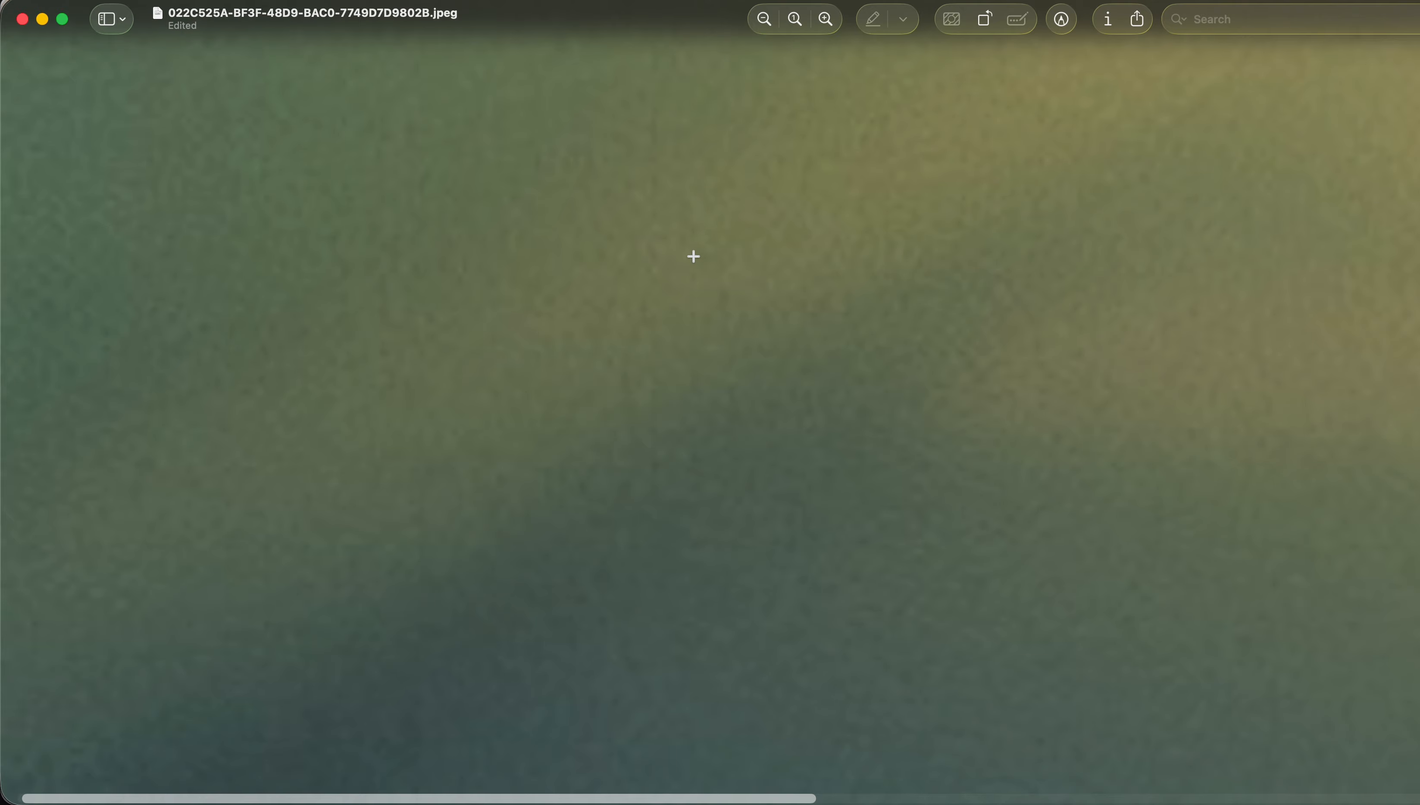
left_click(764, 20)
left_click(765, 21)
left_click(765, 21)
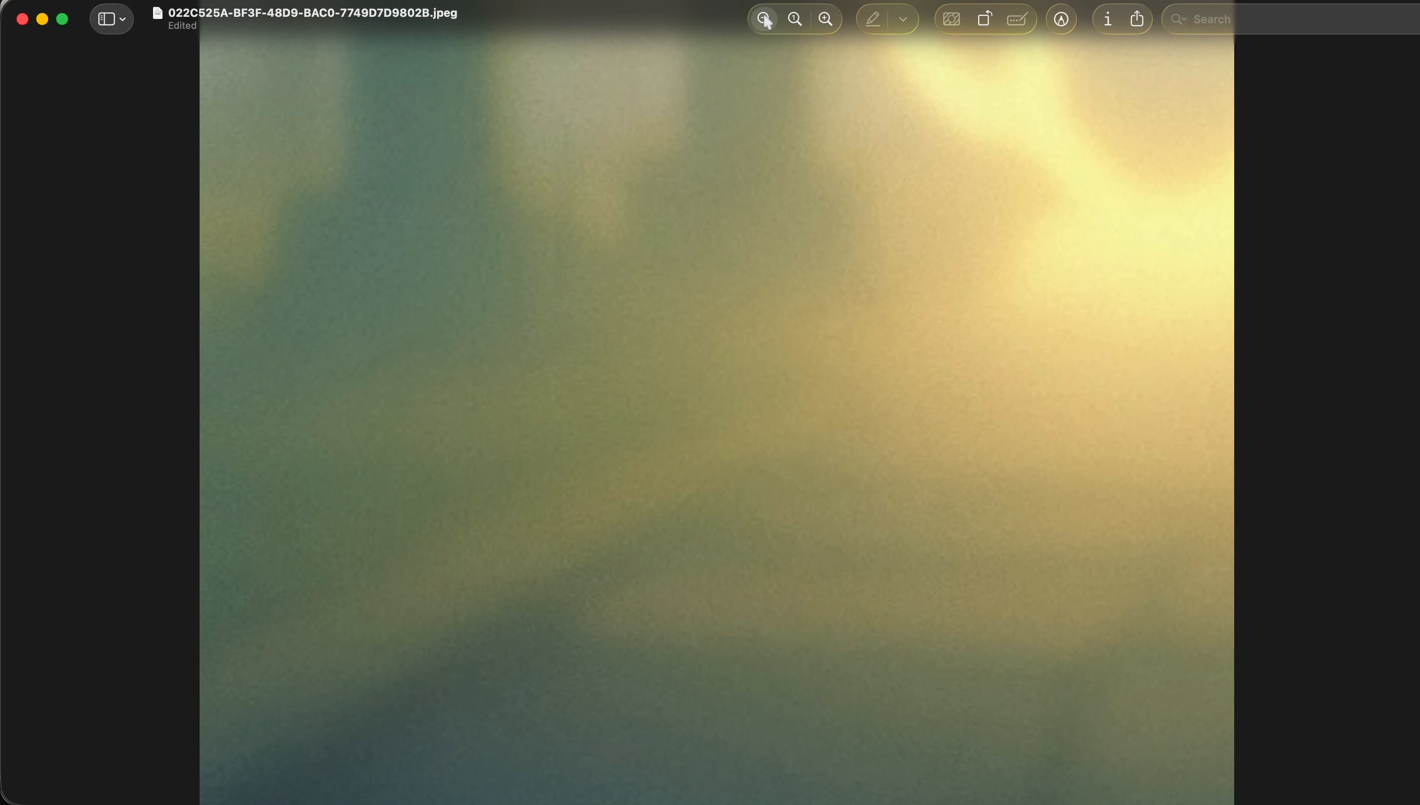
left_click(764, 22)
key("super+s")
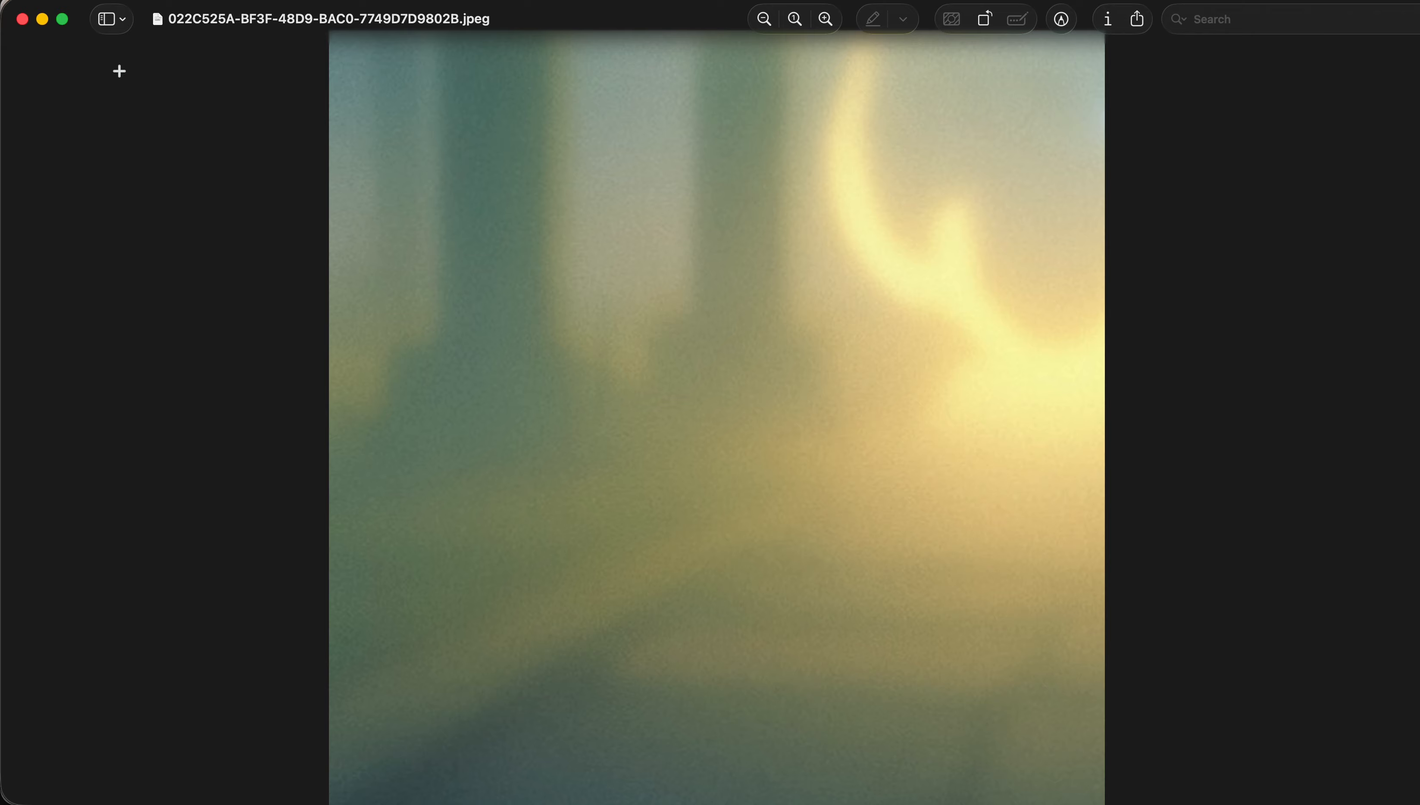
left_click(23, 19)
Upload the resized JPEG from the Audio folder as the episode art and save it
left_click(1048, 367)
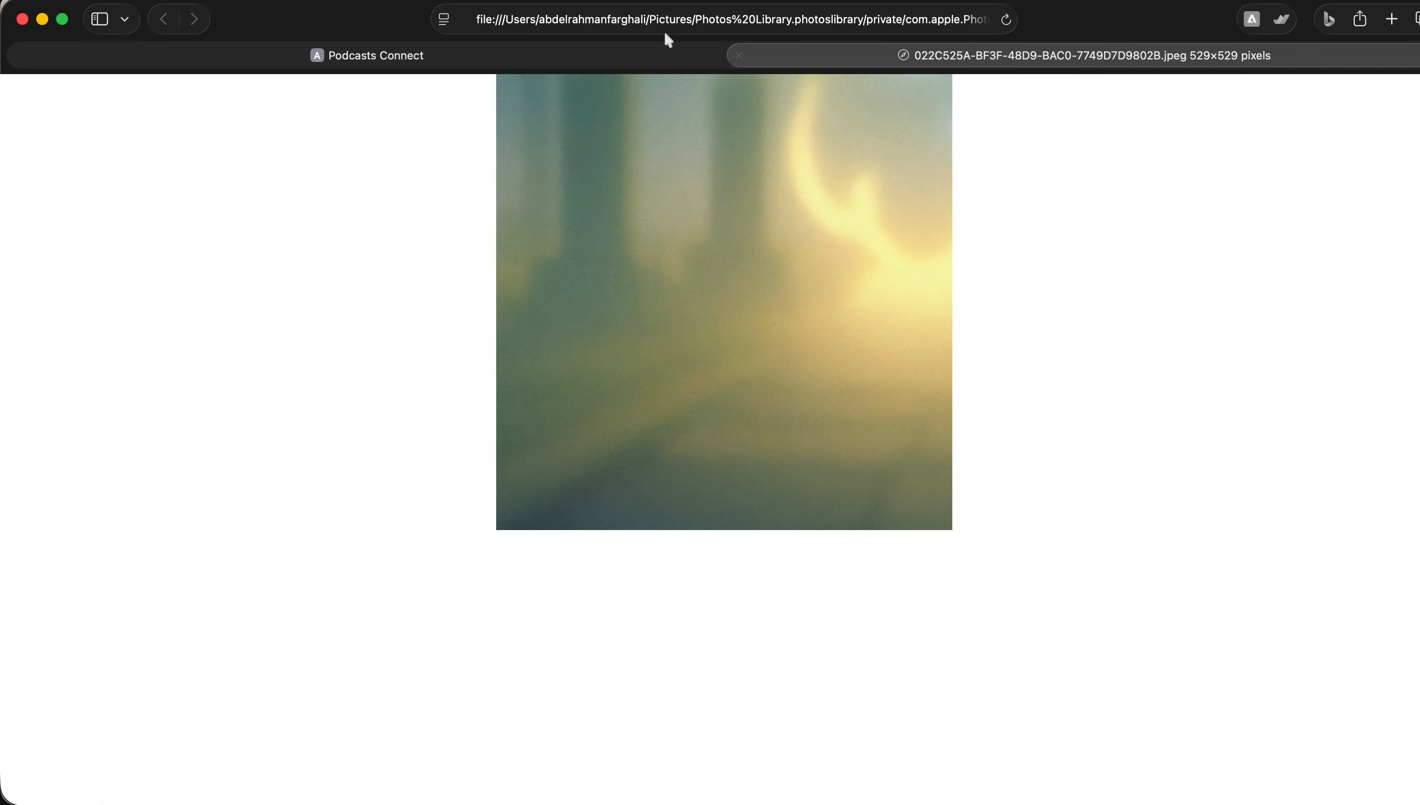
left_click(511, 55)
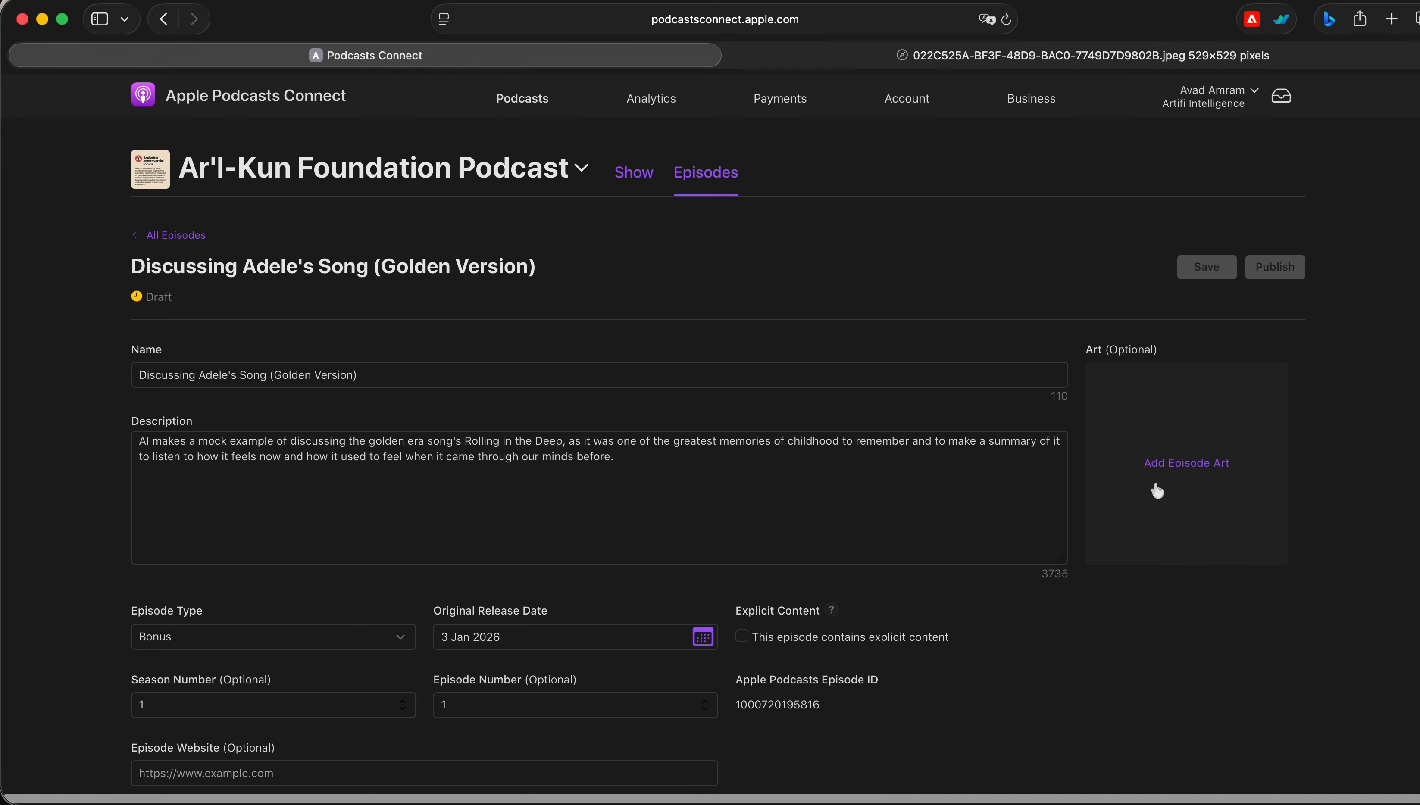
left_click(1173, 464)
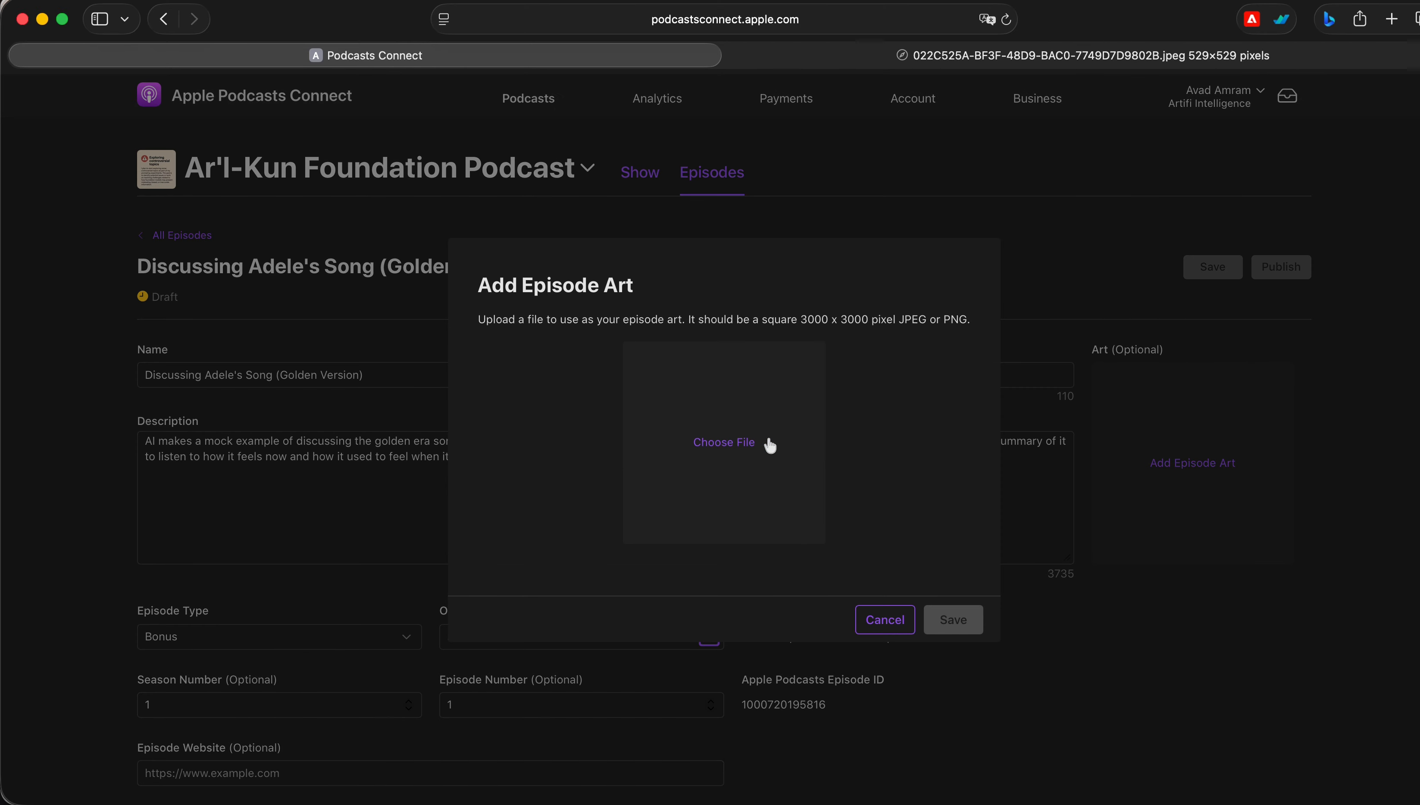
left_click(769, 445)
left_click(598, 358)
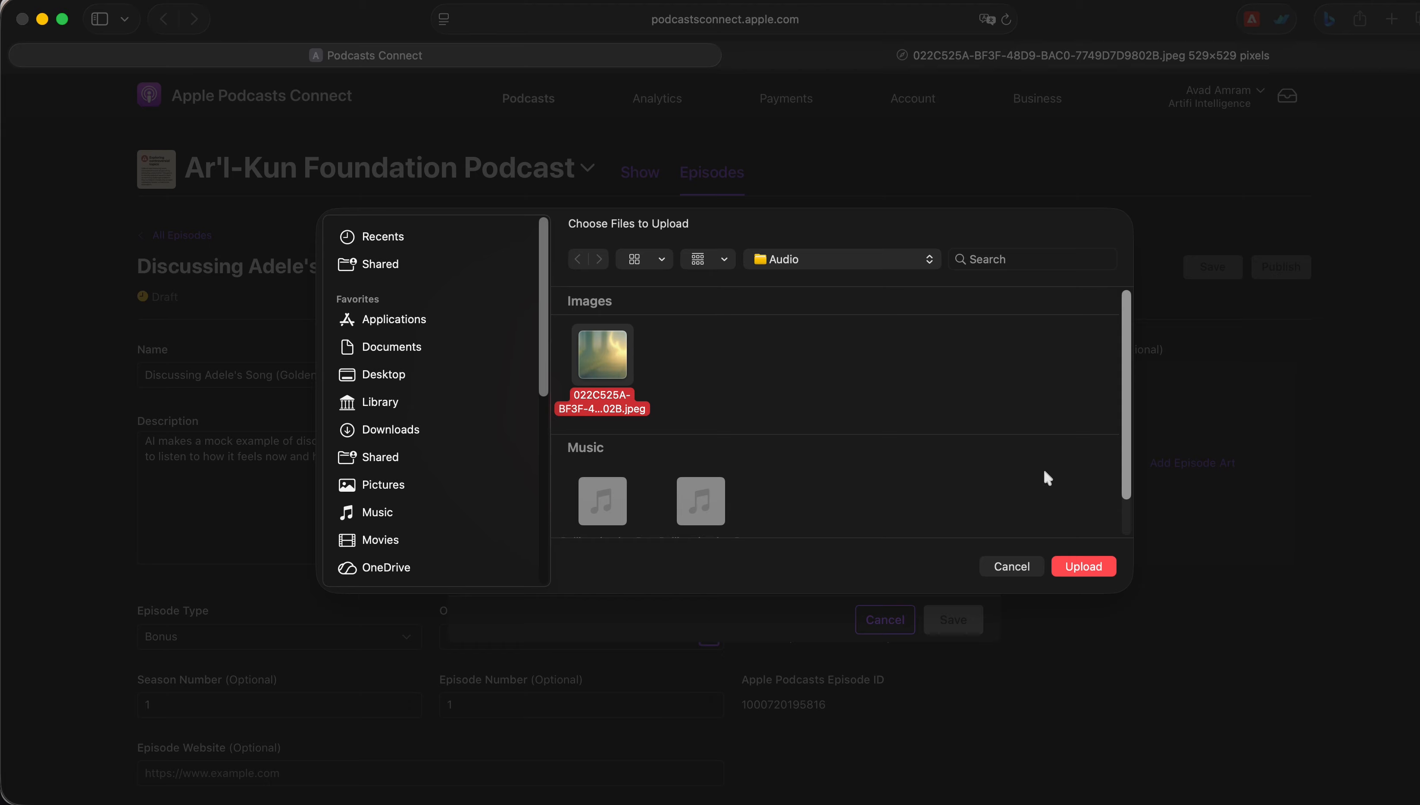
left_click(1094, 566)
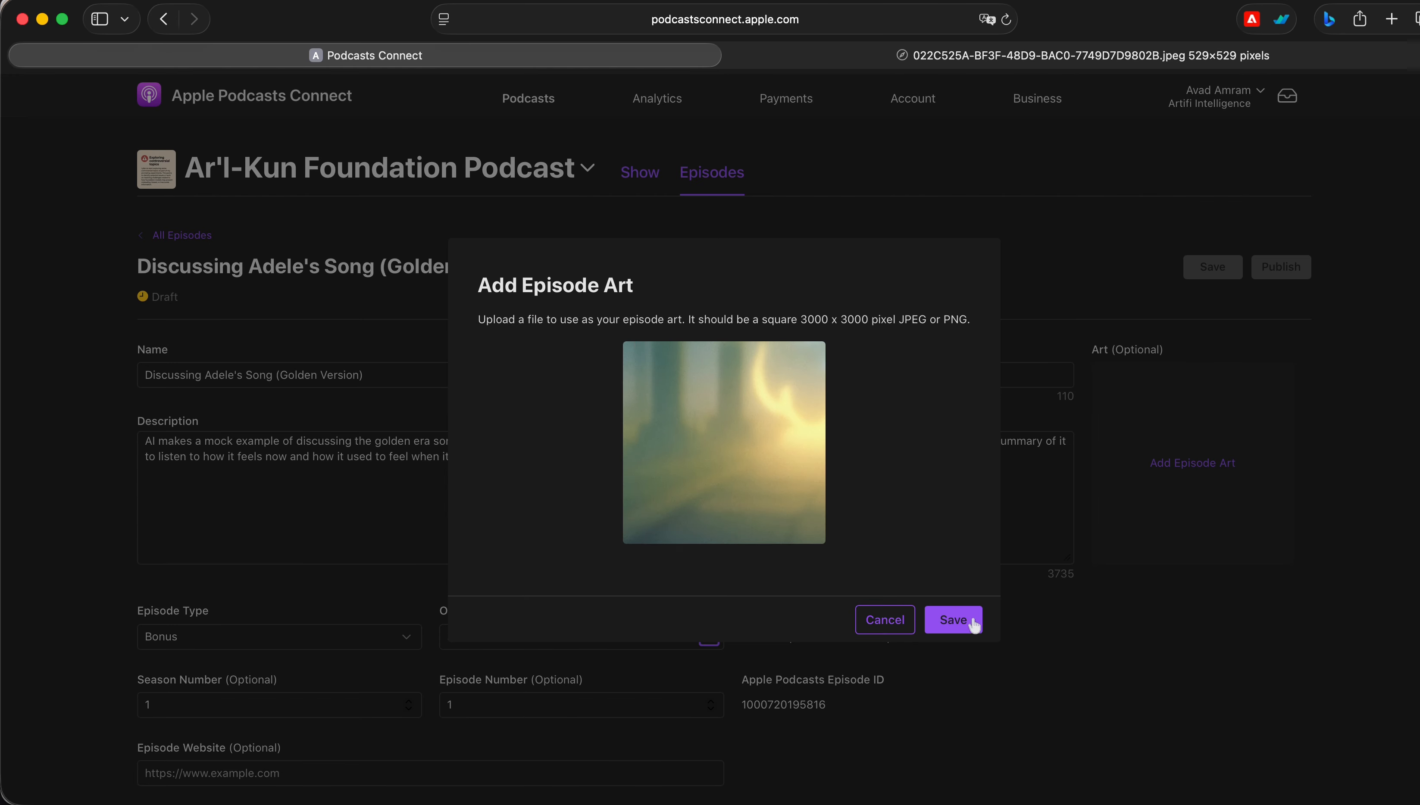
left_click(966, 625)
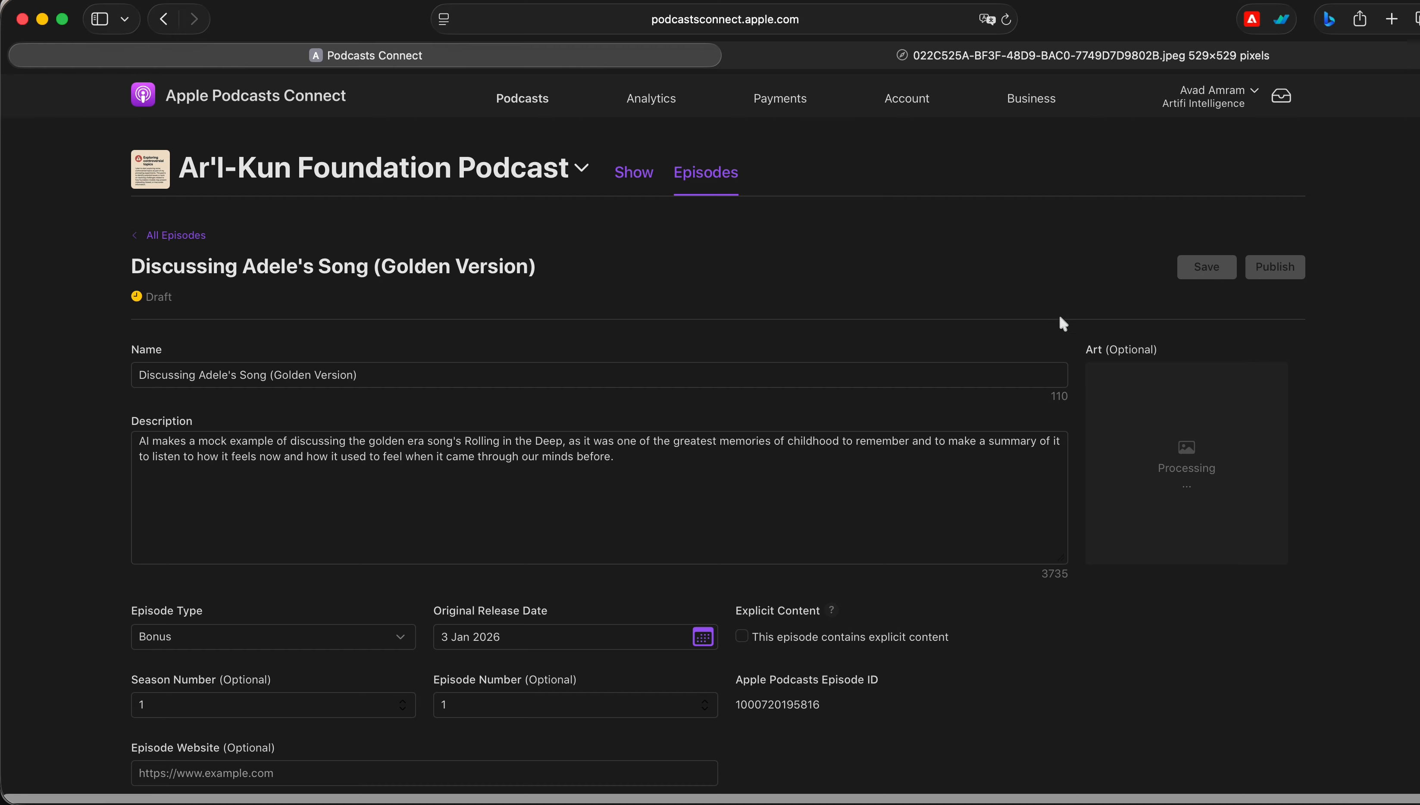
scroll(952, 328, "down", 10)
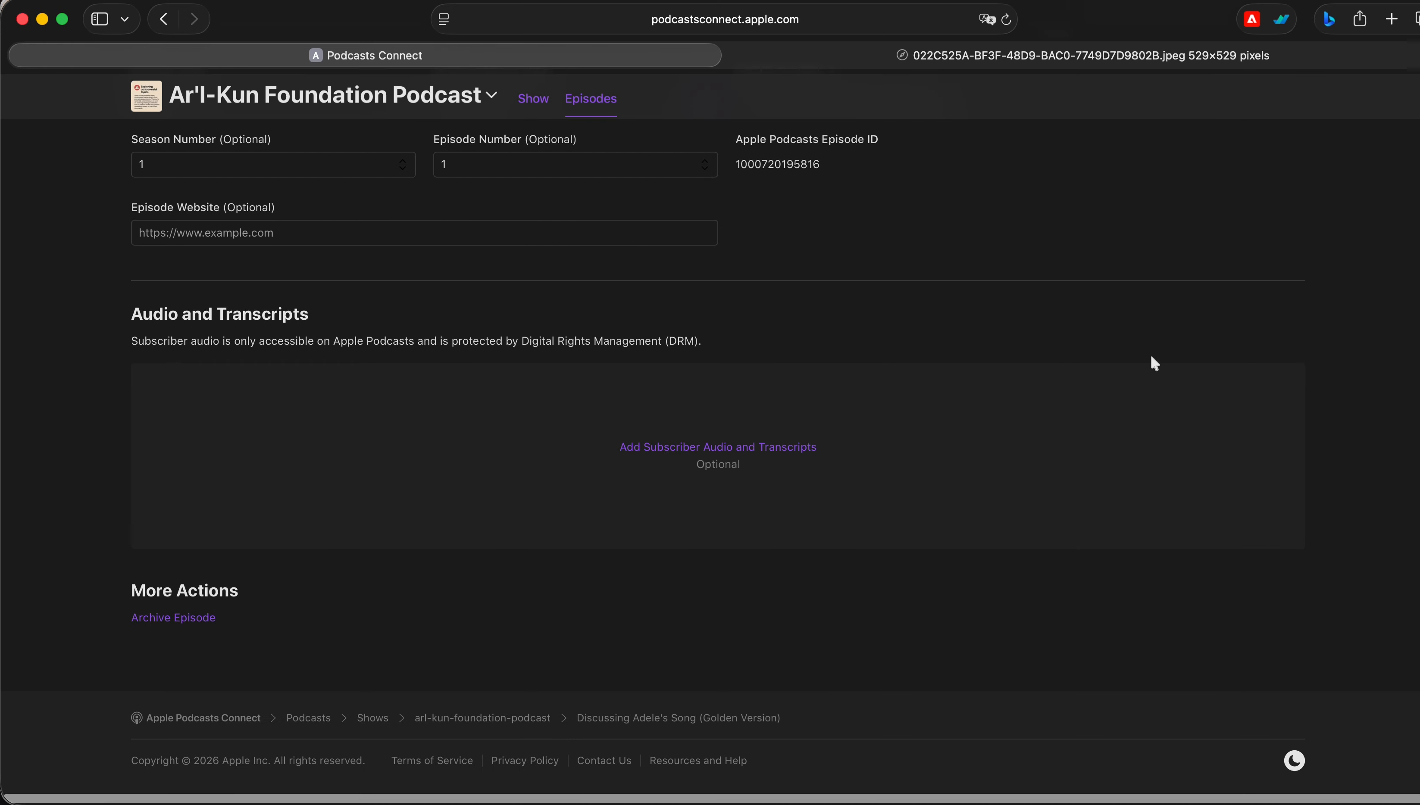
scroll(1153, 355, "up", 10)
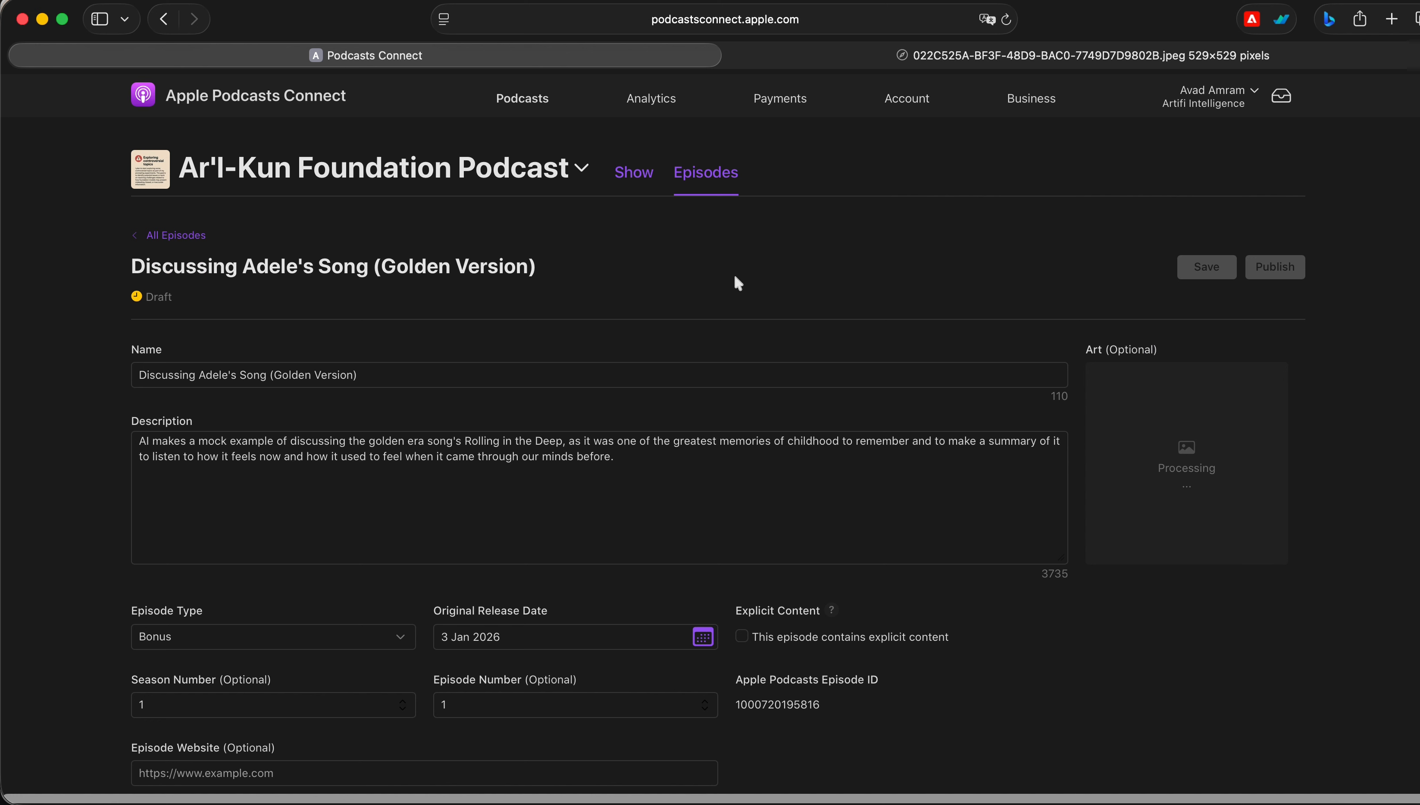
scroll(882, 313, "down", 6)
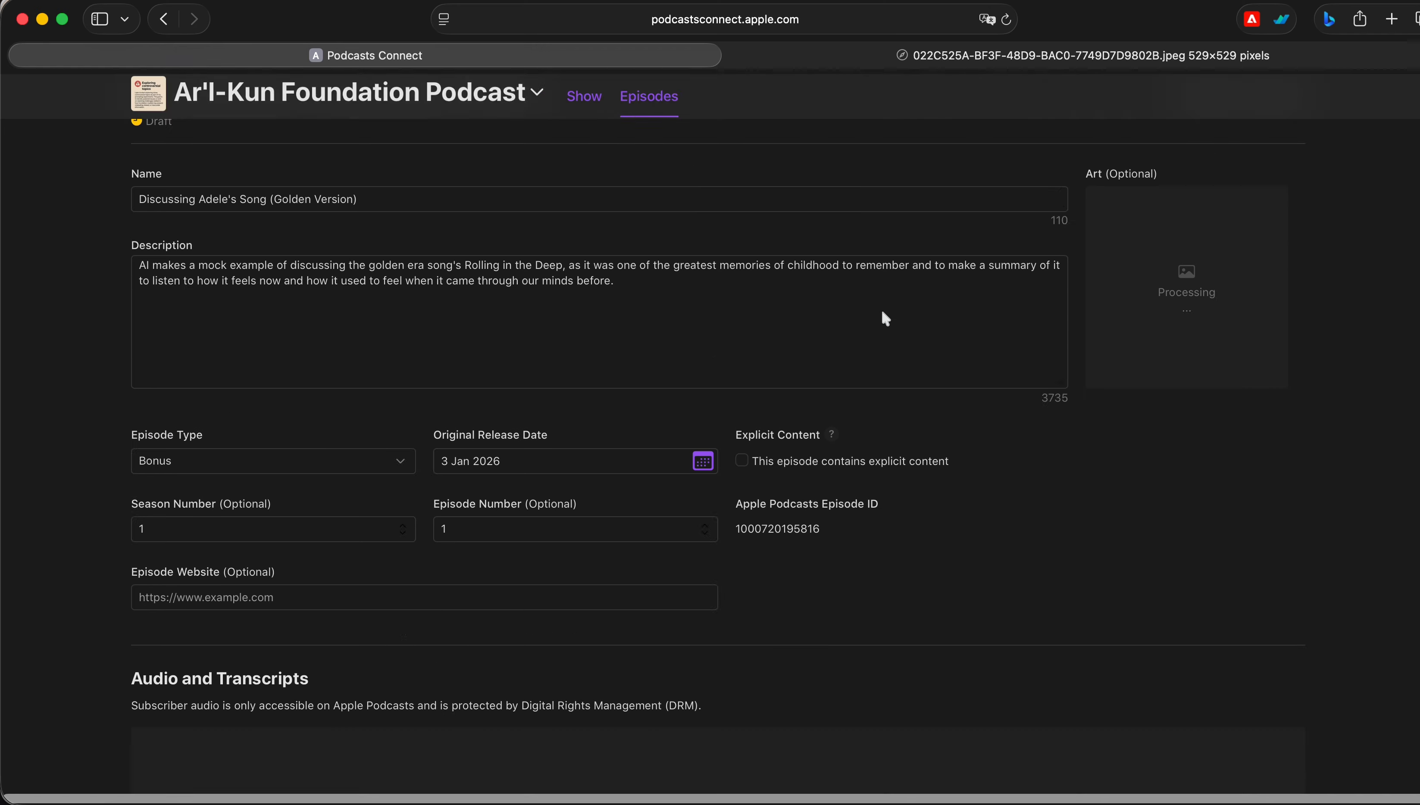
scroll(393, 396, "down", 1)
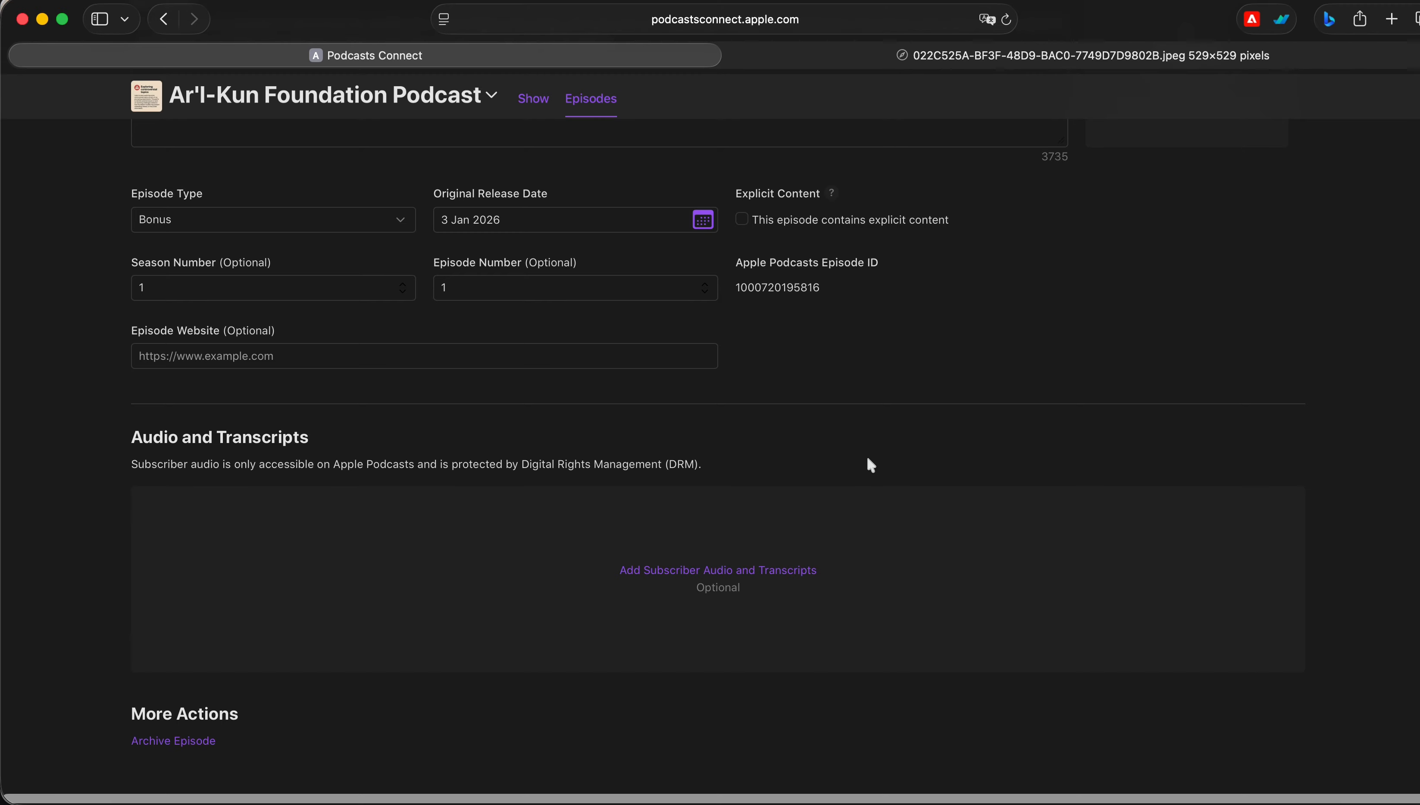
scroll(845, 563, "up", 8)
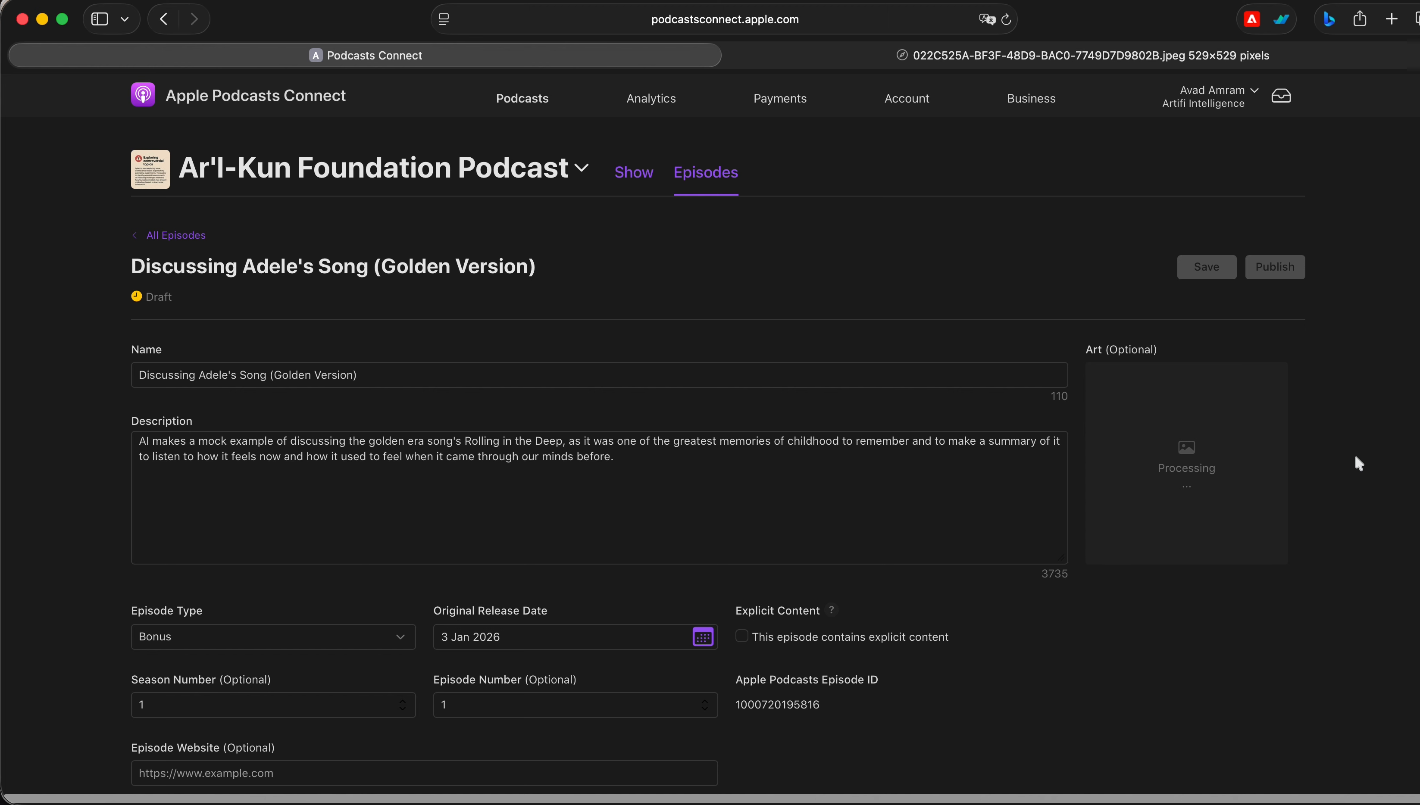
left_click(909, 441)
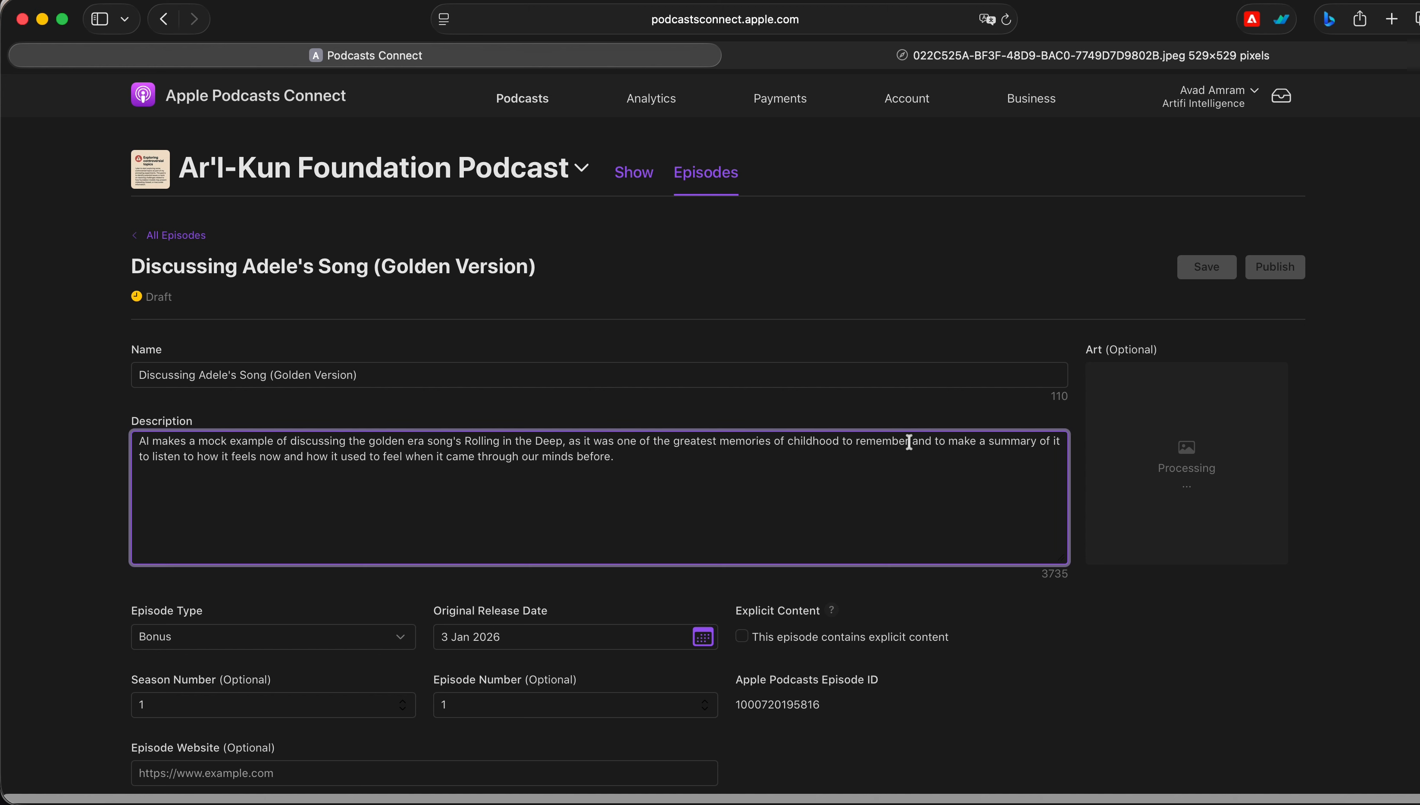
left_click(859, 412)
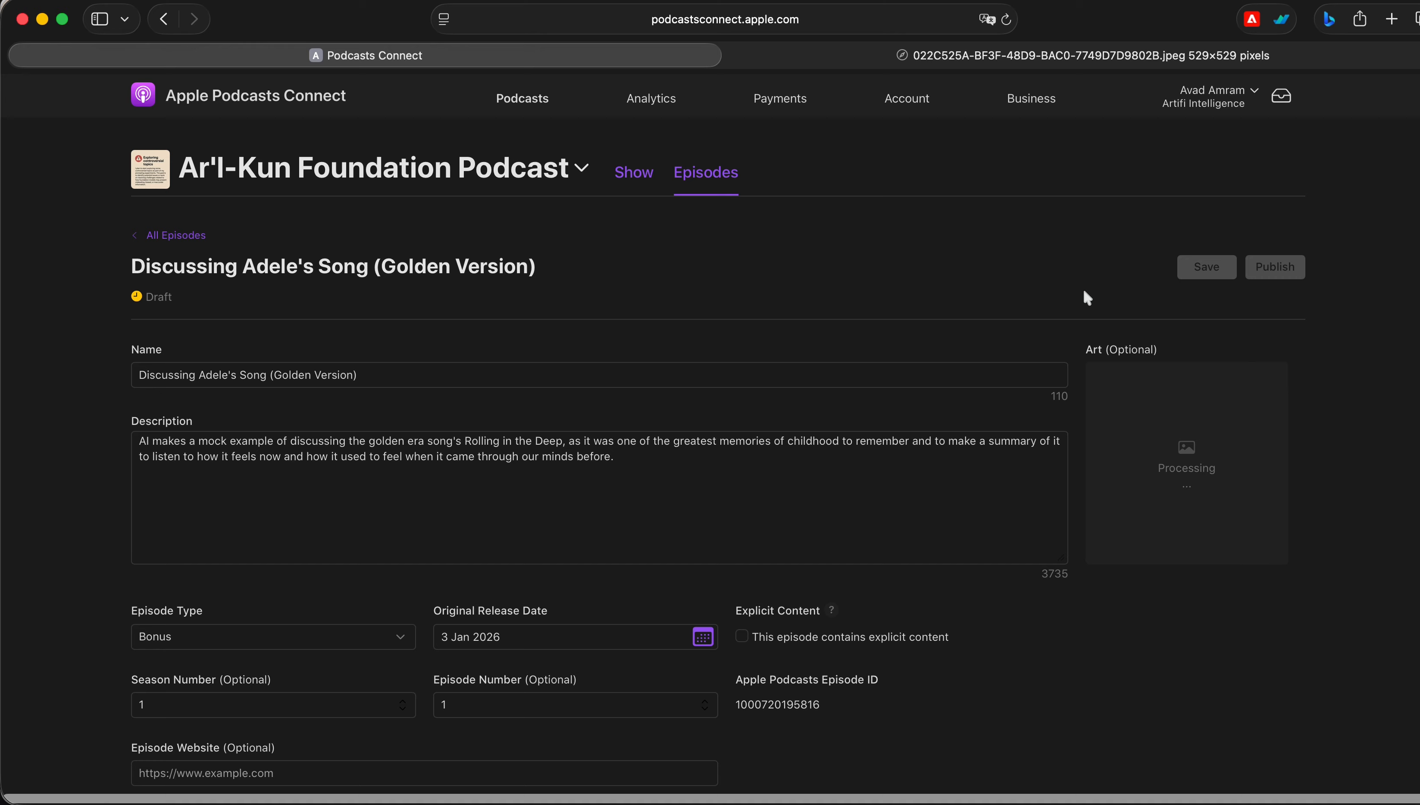
scroll(764, 355, "down", 3)
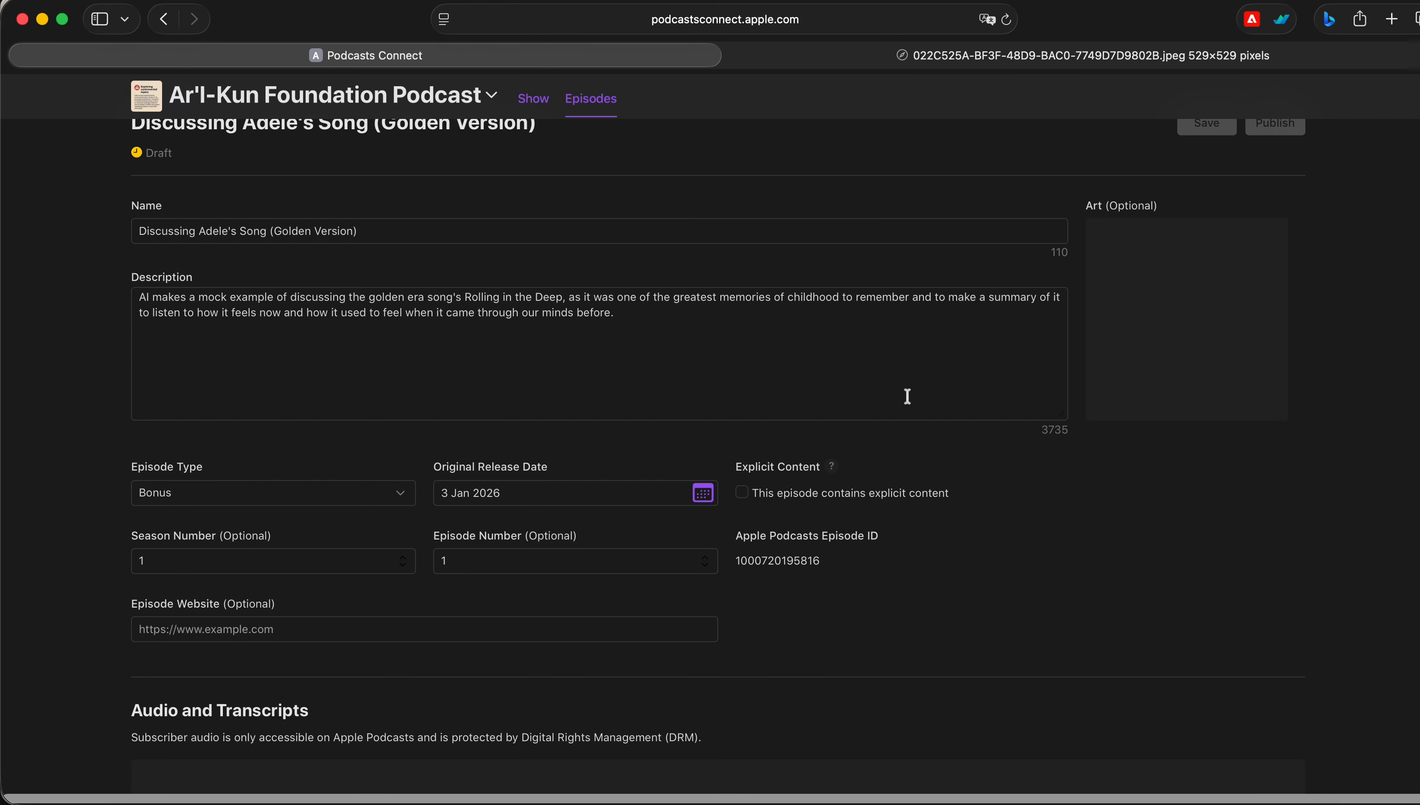
scroll(907, 406, "up", 3)
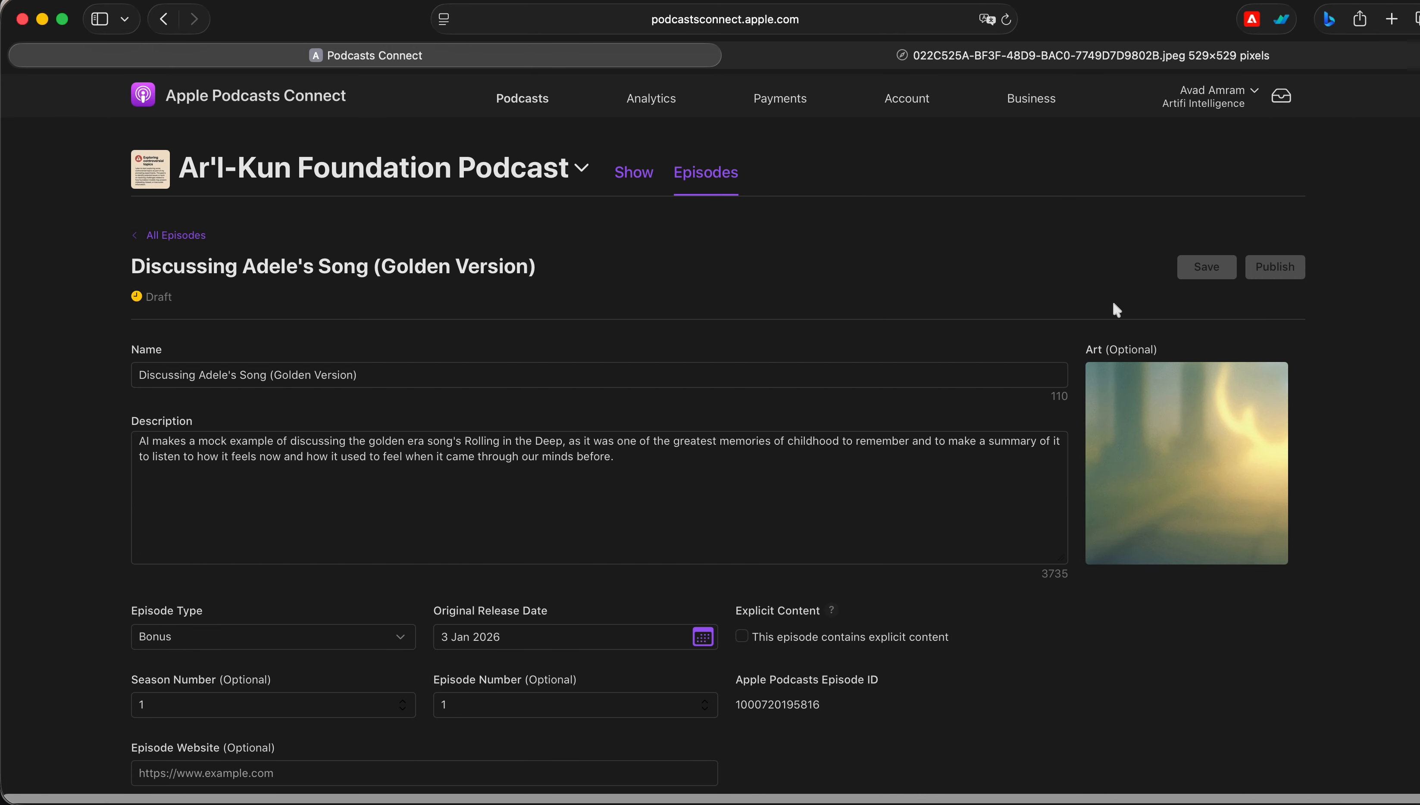
Review the show's information page, then open the list of all episodes
left_click(633, 170)
scroll(769, 425, "down", 10)
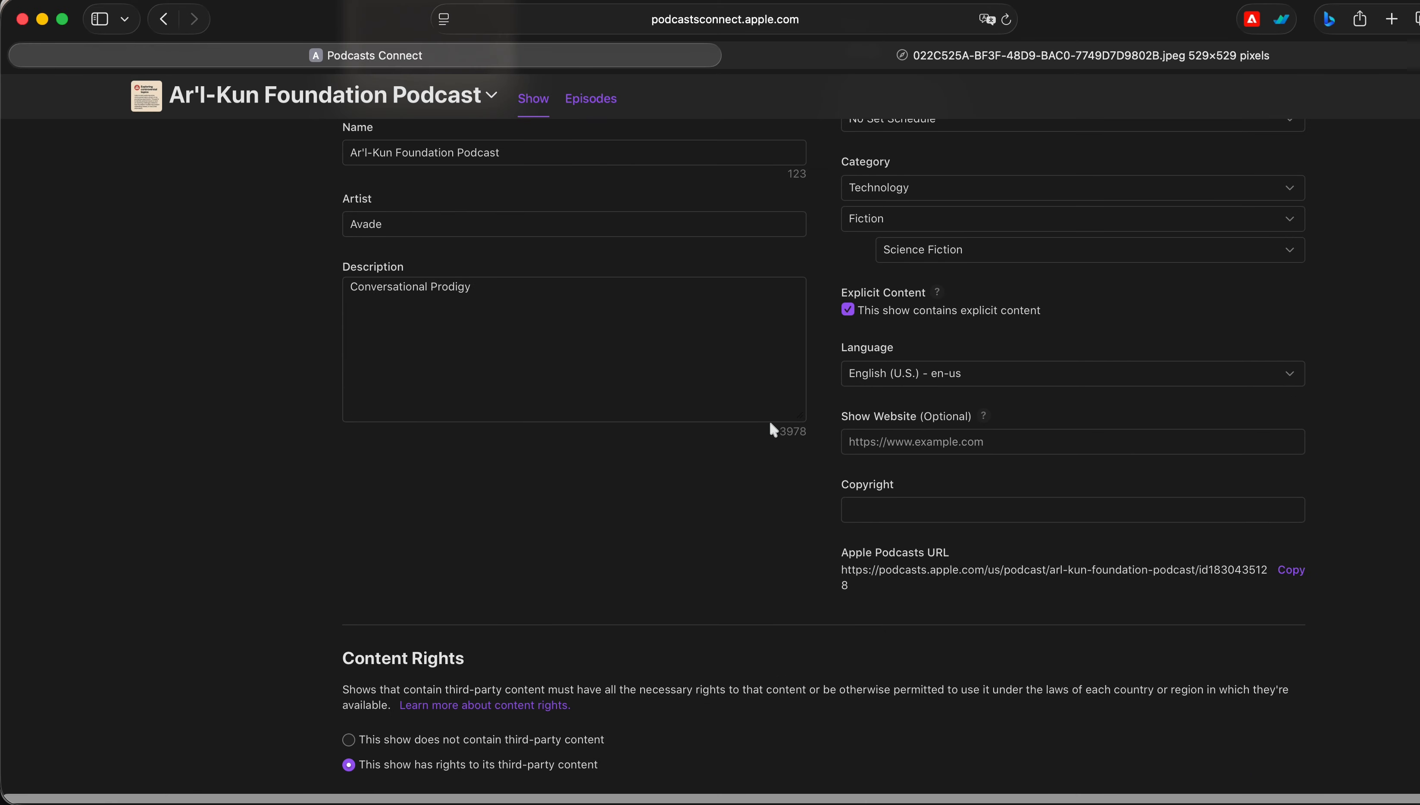
scroll(593, 430, "up", 10)
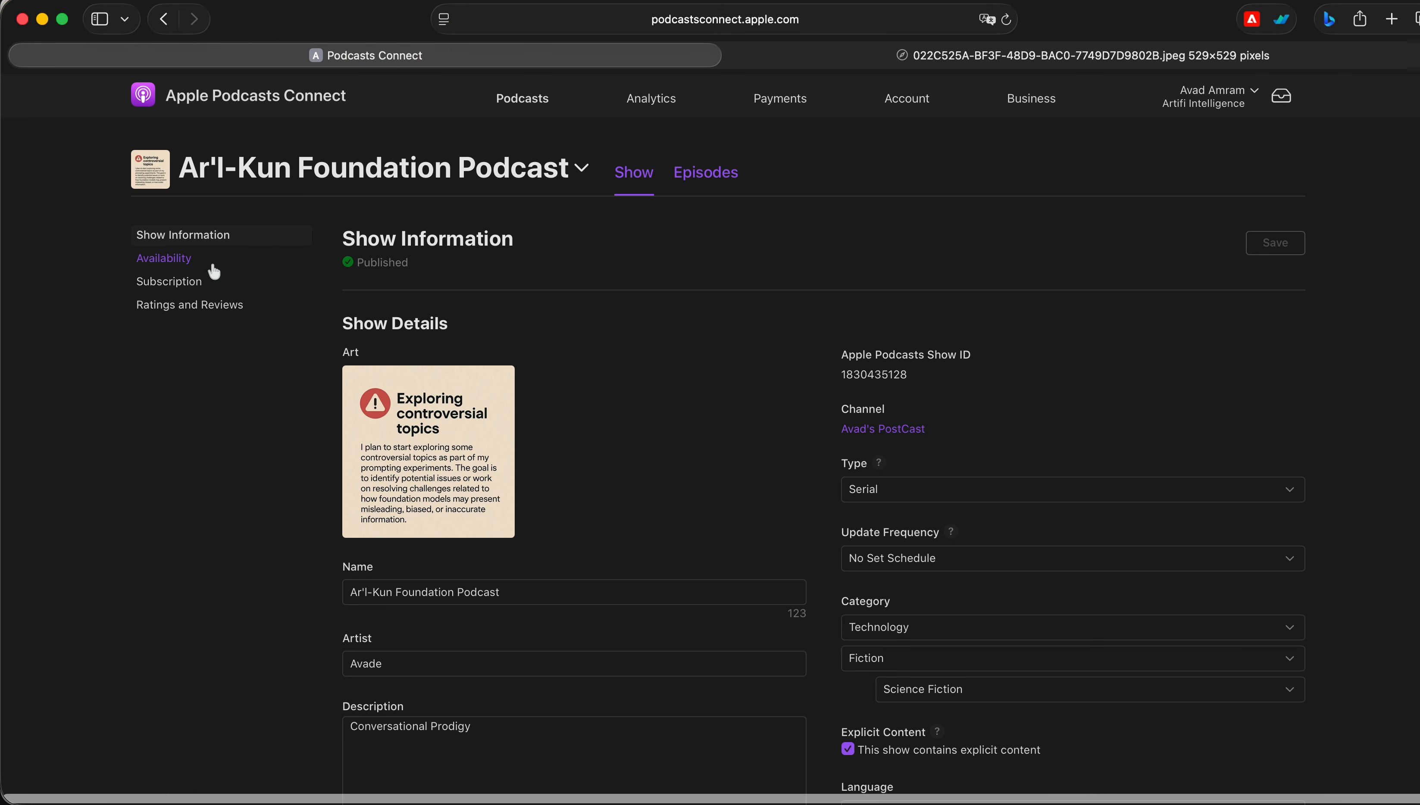
left_click(710, 176)
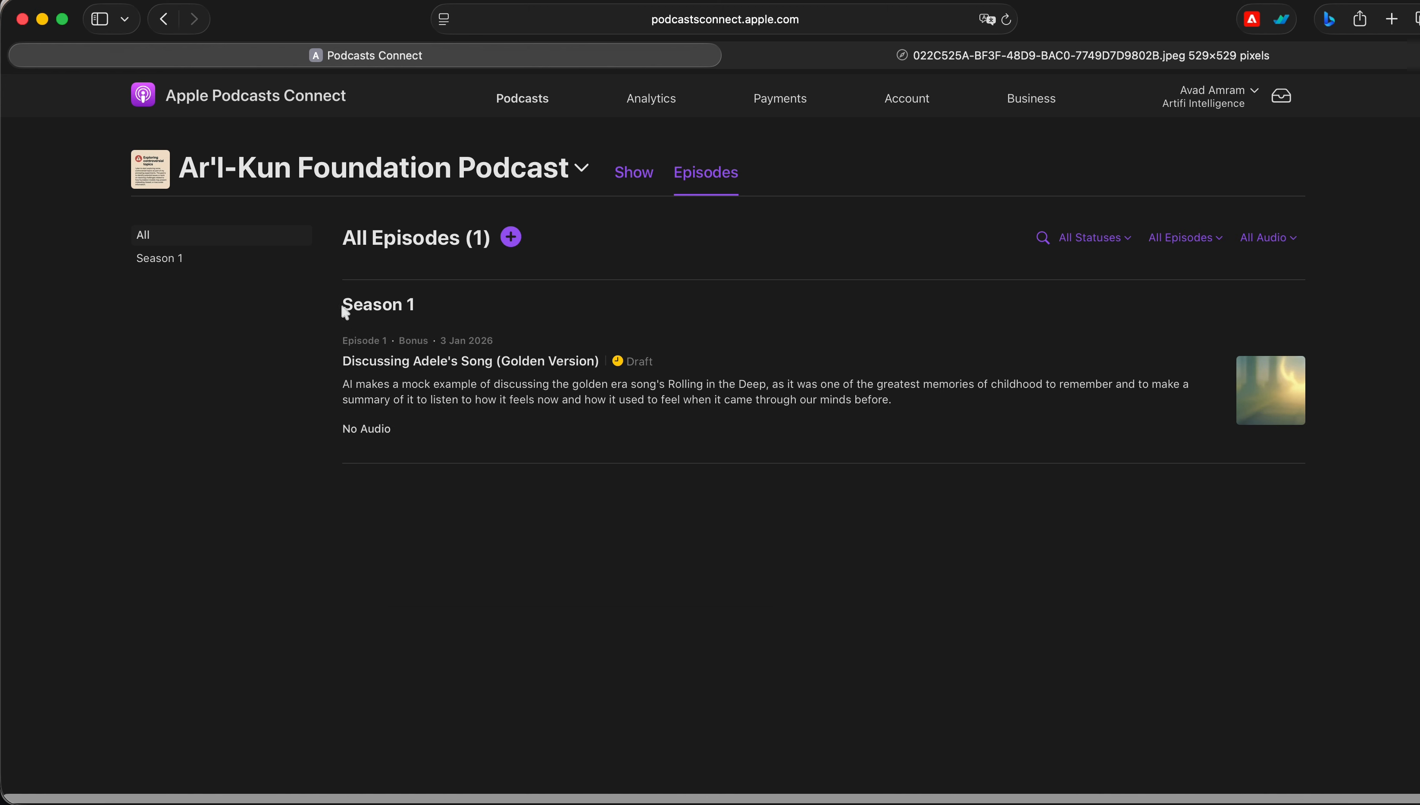